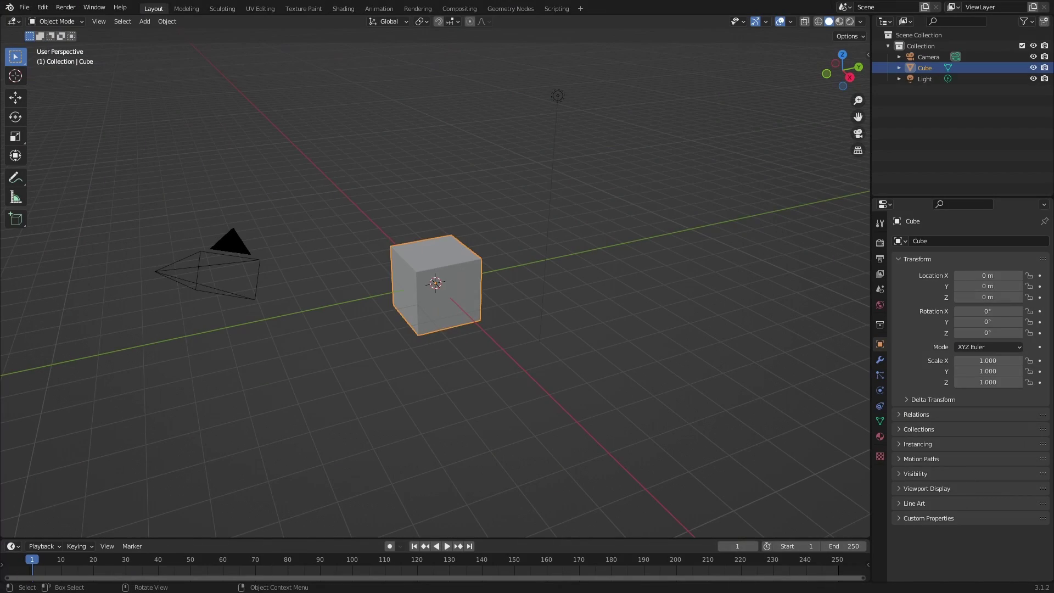
Step: Delete the default camera and light, select the remaining cube, and save the file
left_click(216, 292)
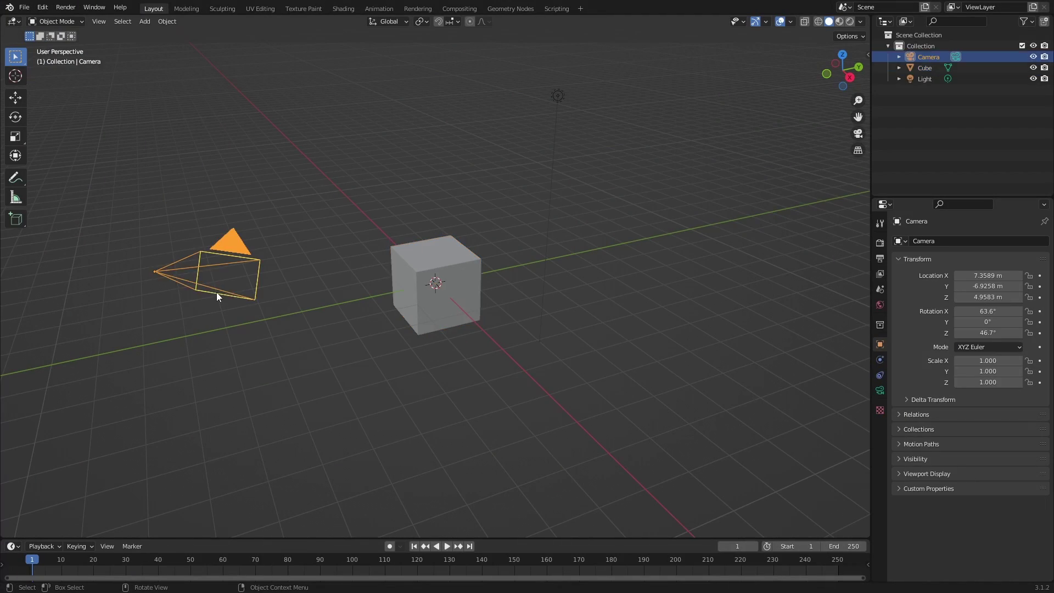
key("Delete")
left_click(558, 97)
key("Delete")
key("a")
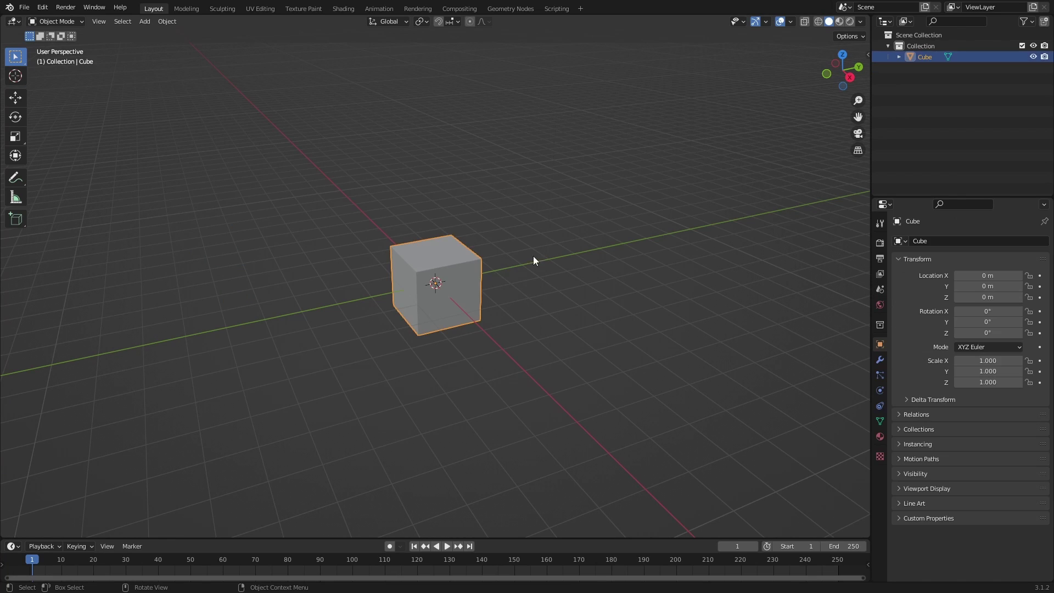
key("ctrl+s")
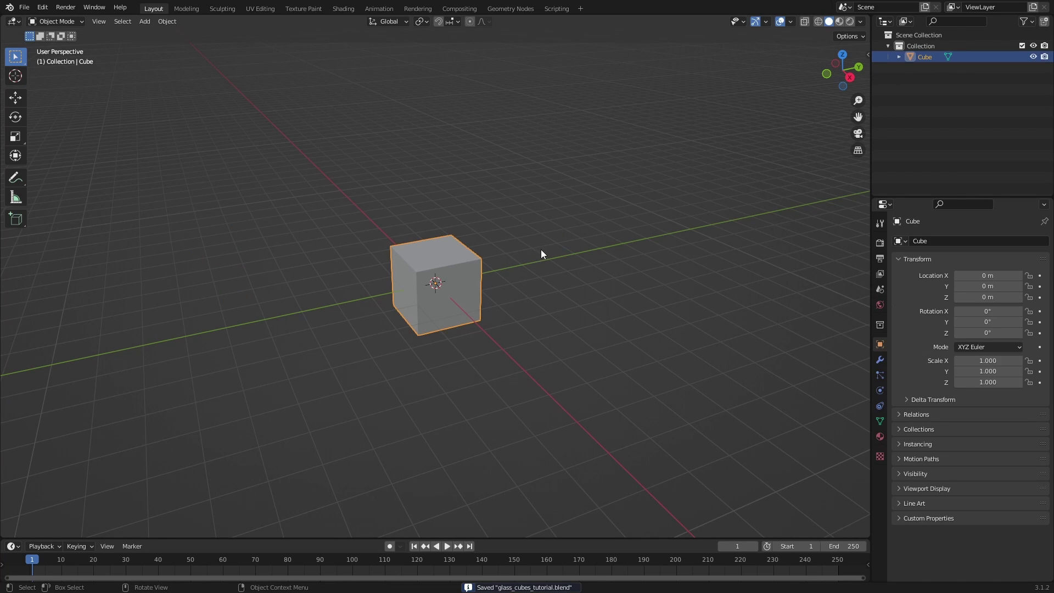
Step: Switch to the Geometry Nodes workspace, create a new node tree on the cube, and space Group Input and Group Output apart
left_click(509, 9)
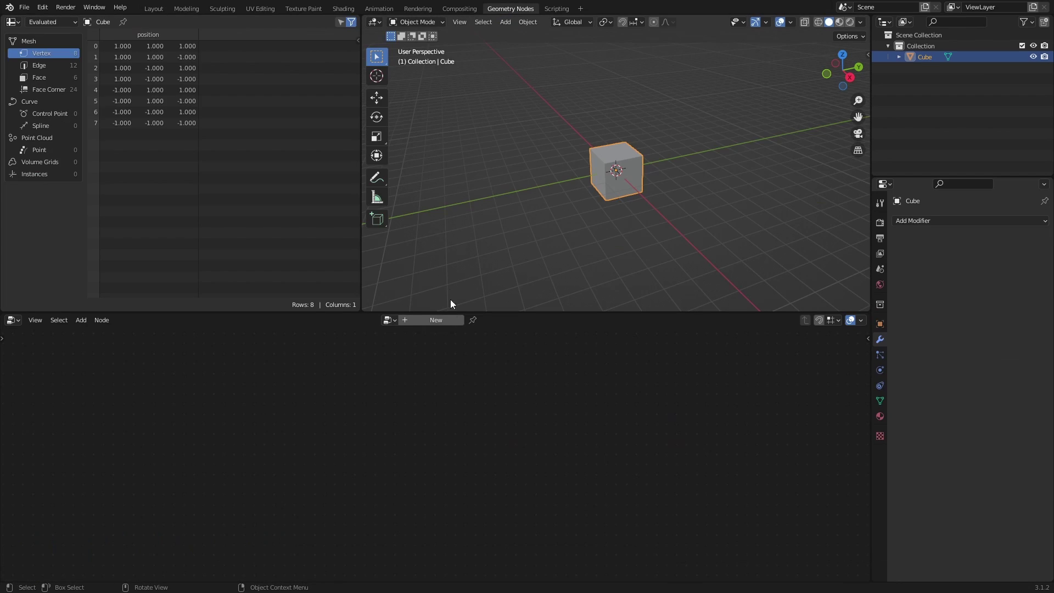
left_click_drag(360, 236, 259, 234)
left_click_drag(395, 313, 423, 236)
left_click(427, 244)
left_click_drag(312, 427, 153, 404)
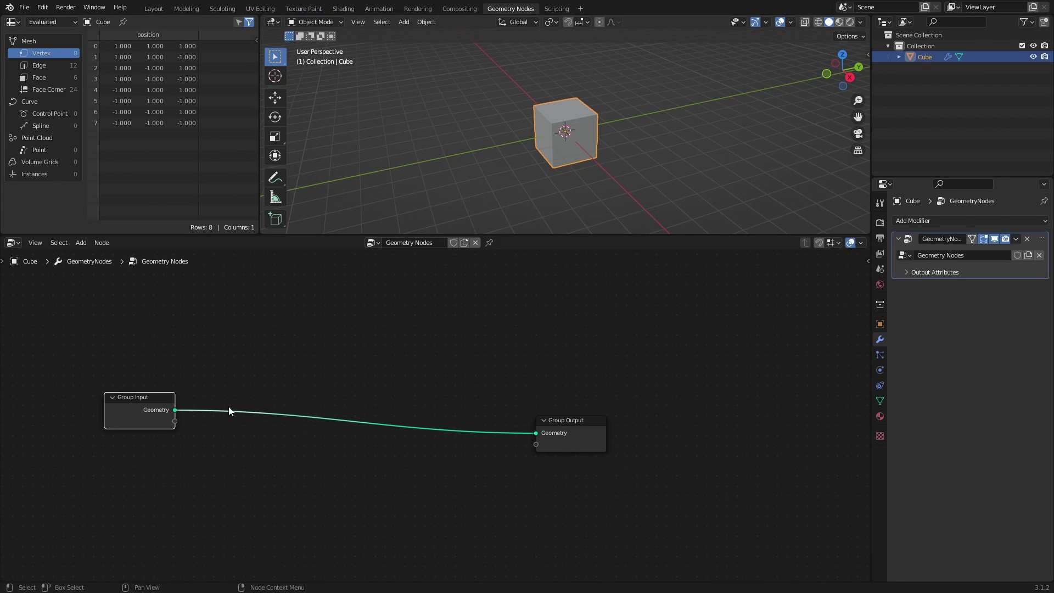
left_click_drag(580, 428, 705, 396)
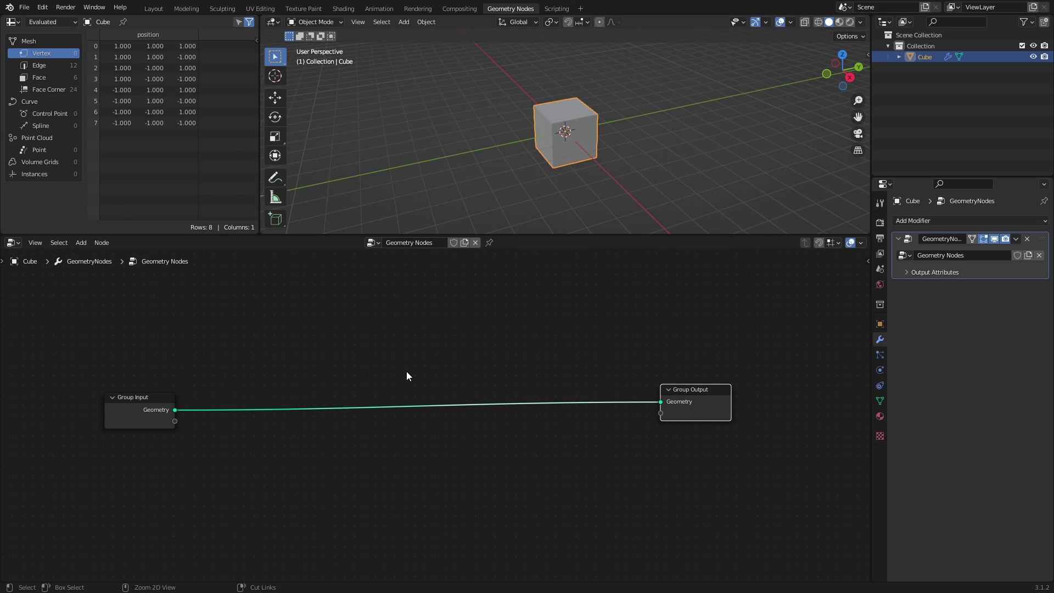
Step: Add a Cube mesh primitive feeding Group Output, with 2 m sides and 10 vertices on each axis, and save
key("shift+a")
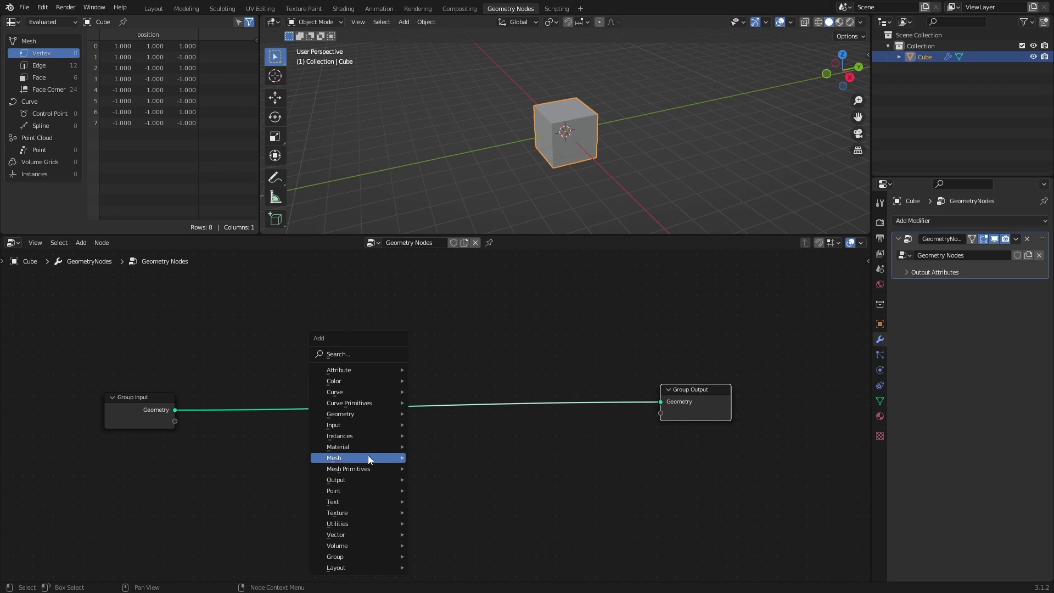
mouse_move(367, 468)
left_click(439, 479)
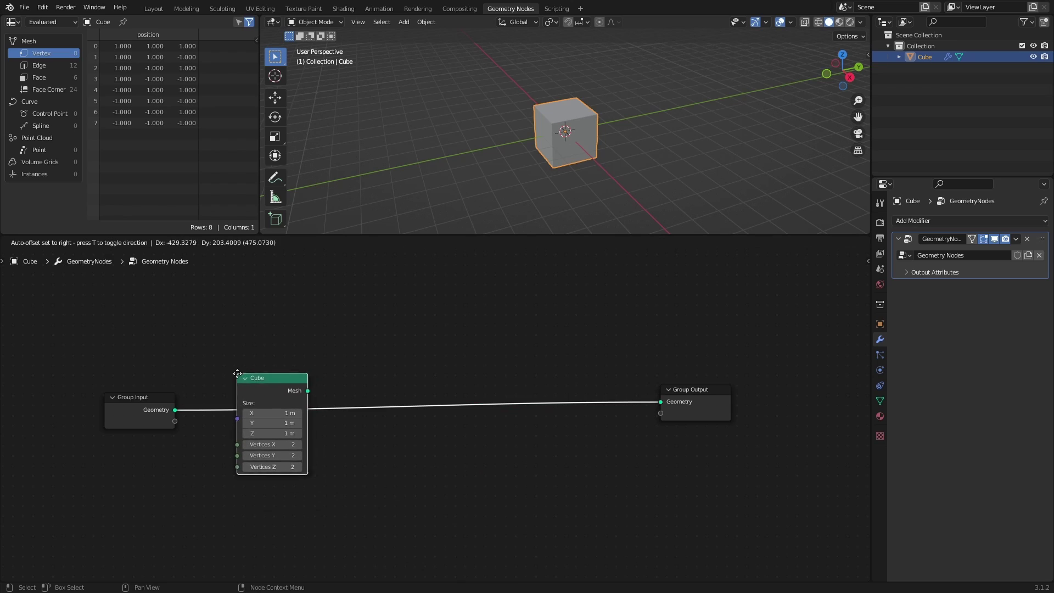
left_click(230, 386)
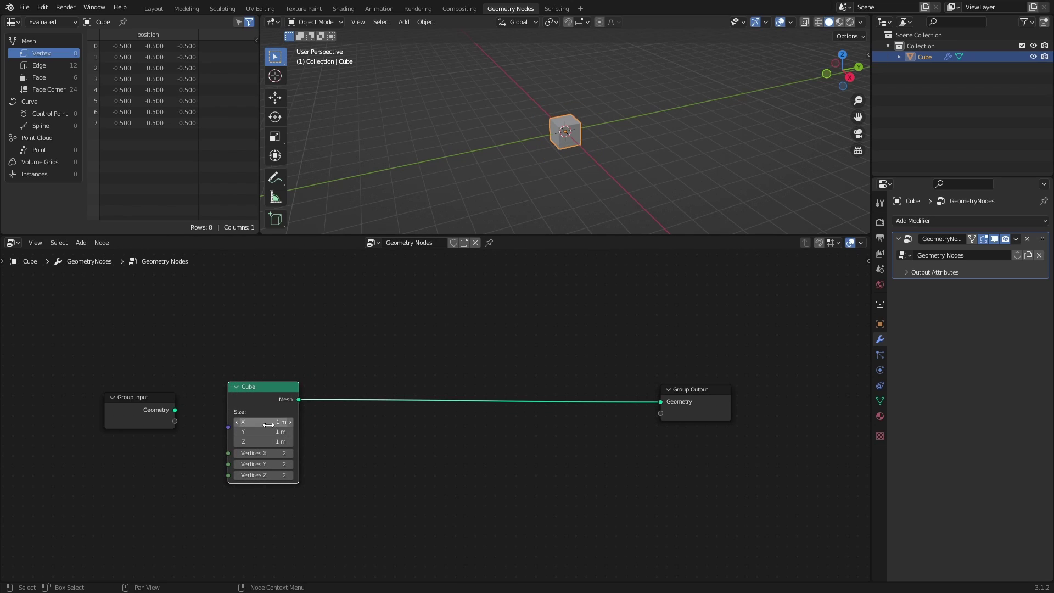
key("Return")
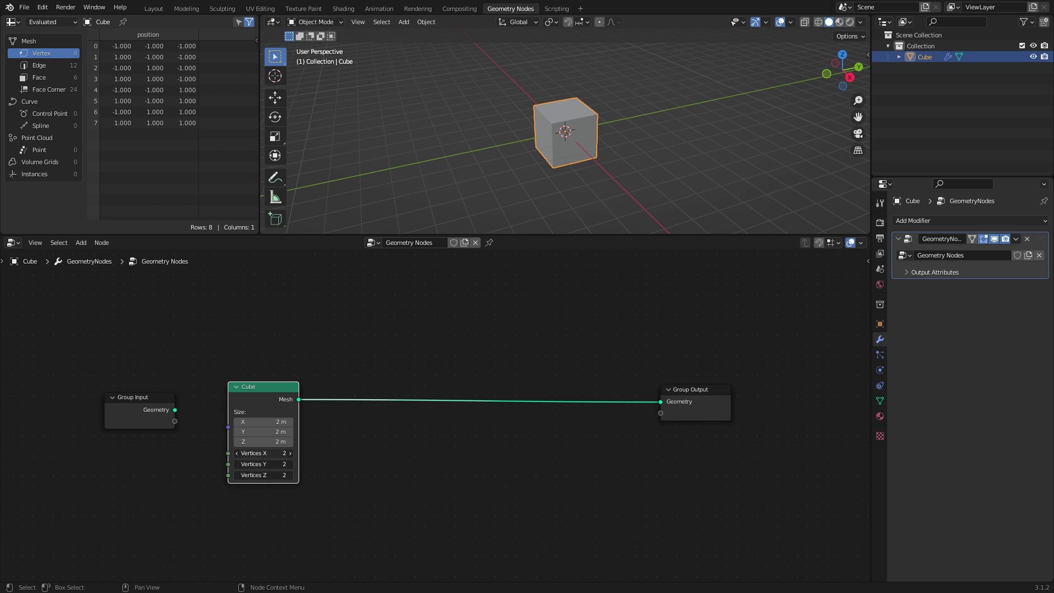
key("Return")
key("ctrl+s")
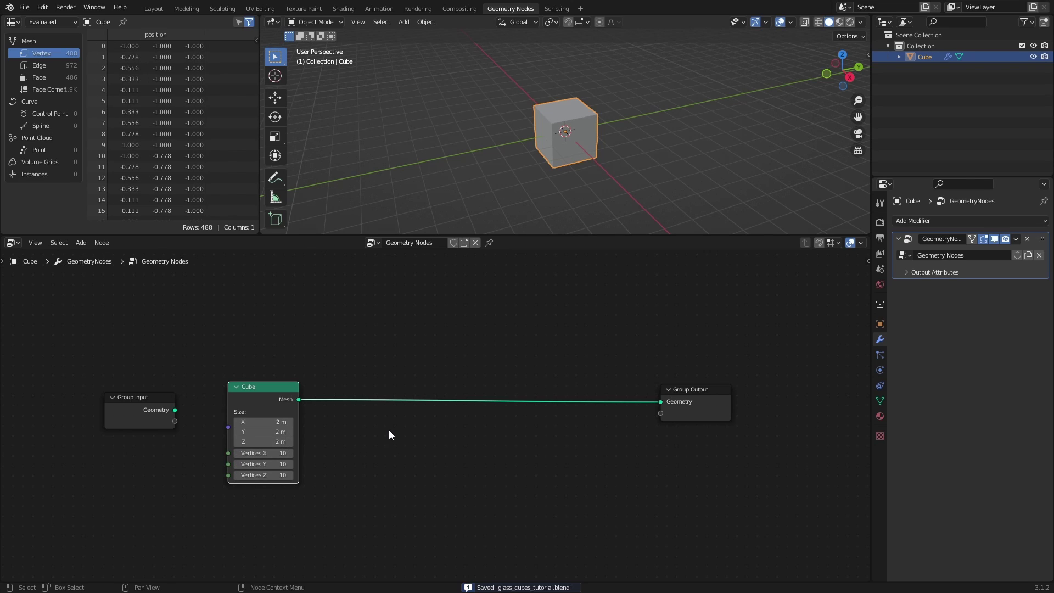
Step: Add a Distribute Points on Faces node below the link between the Cube node and Group Output
key("Home")
key("shift+a")
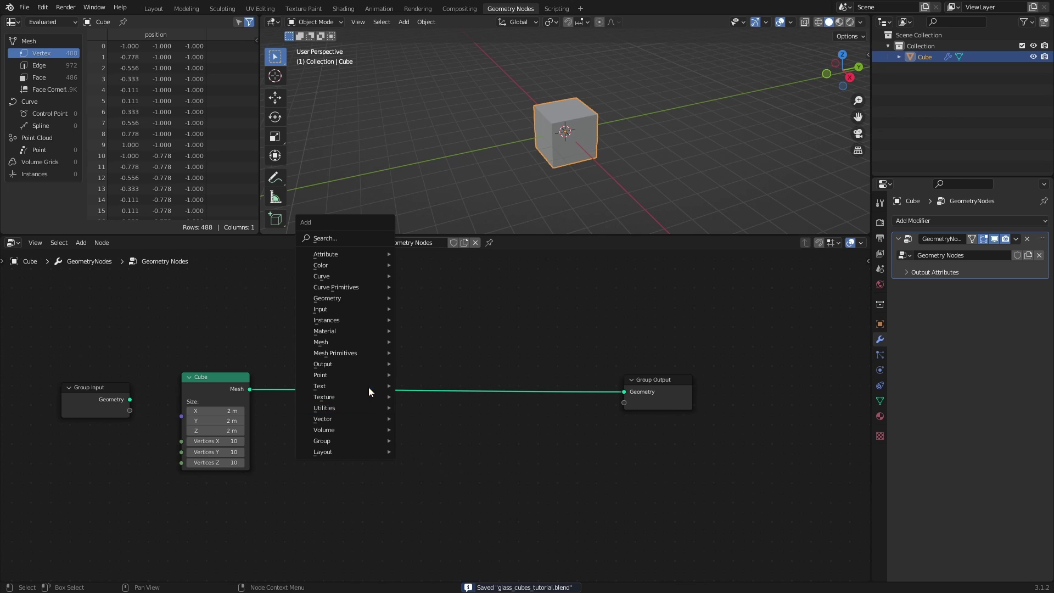
mouse_move(364, 374)
left_click(439, 373)
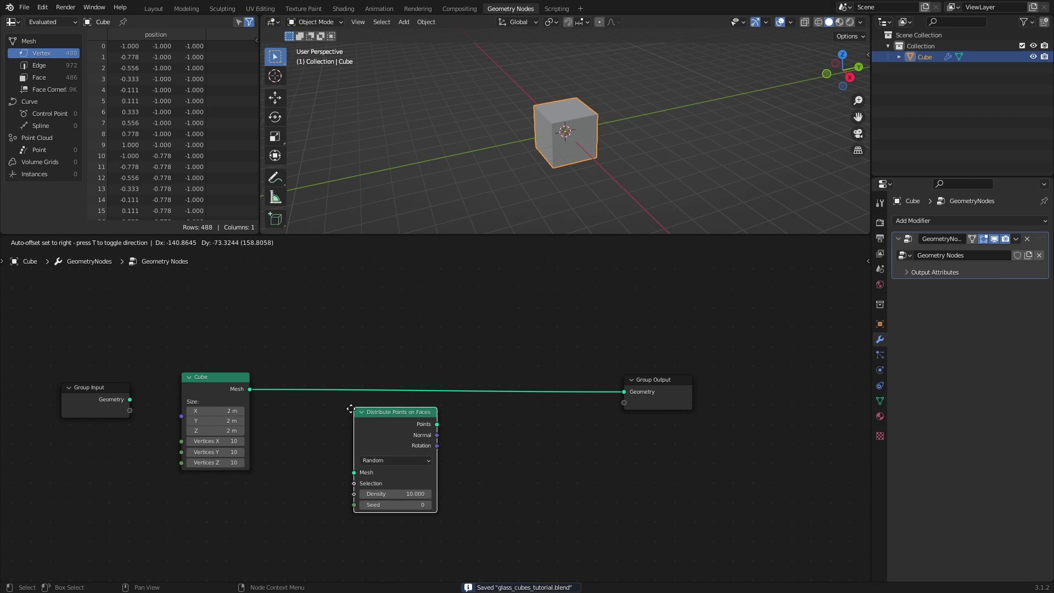
left_click(313, 407)
middle_click_drag(502, 417, 501, 381)
Step: Insert an Instance on Points node into the link just before Group Output
key("shift+a")
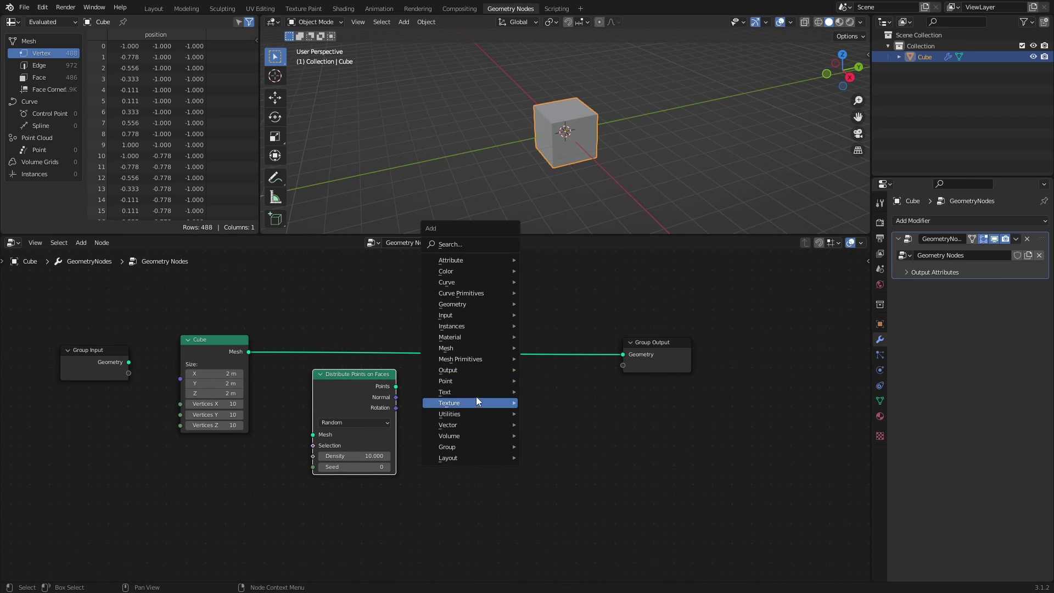
mouse_move(475, 326)
left_click(555, 325)
left_click(514, 331)
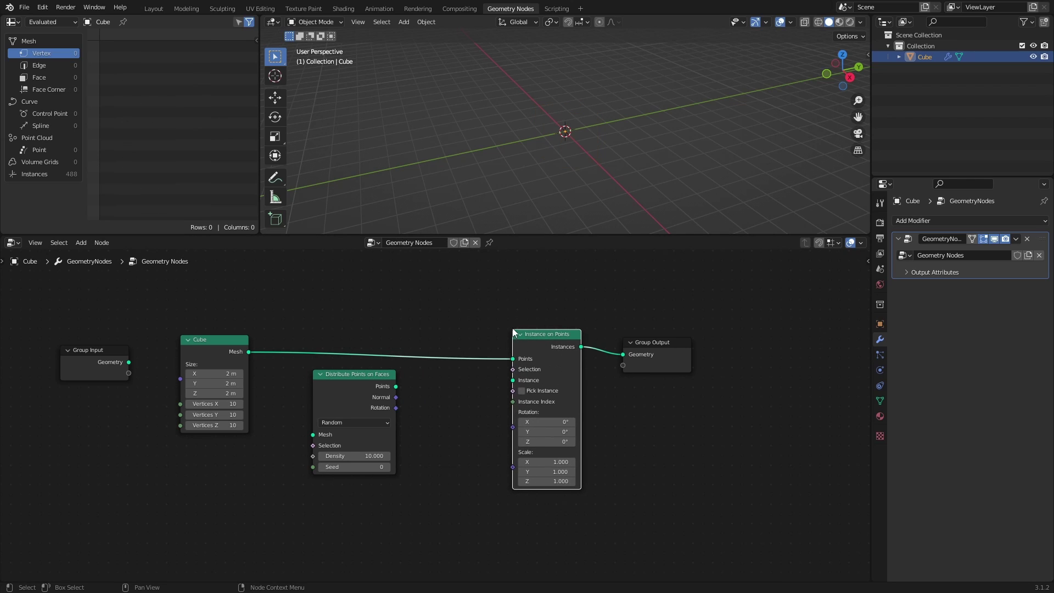
Step: Add a Random Value node beneath the Distribute Points on Faces and Instance on Points nodes, and save the file
key("shift+a")
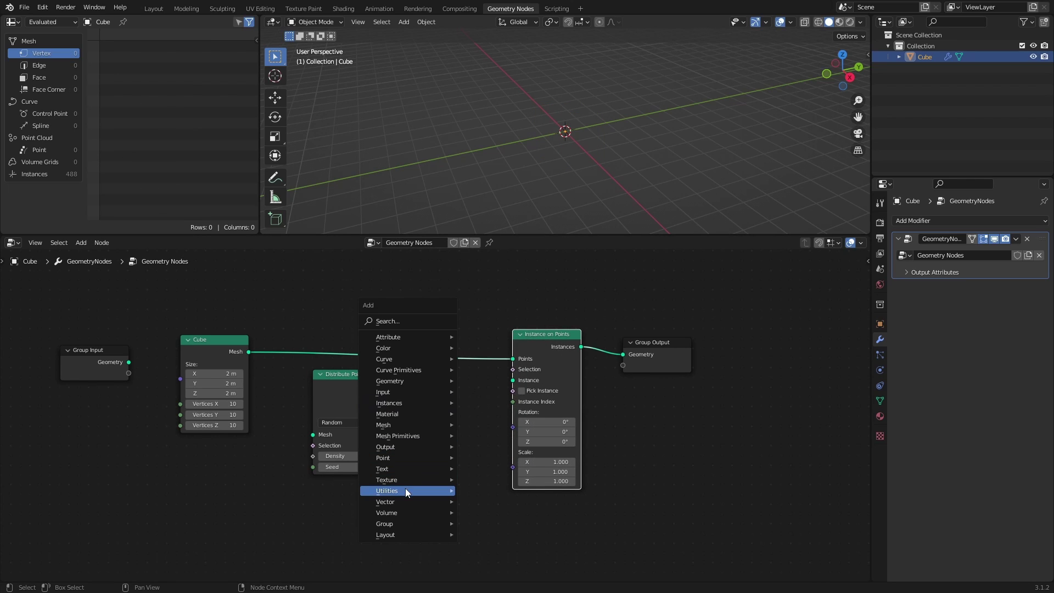
mouse_move(405, 488)
left_click(527, 480)
left_click(401, 473)
scroll(465, 438, "up", 2)
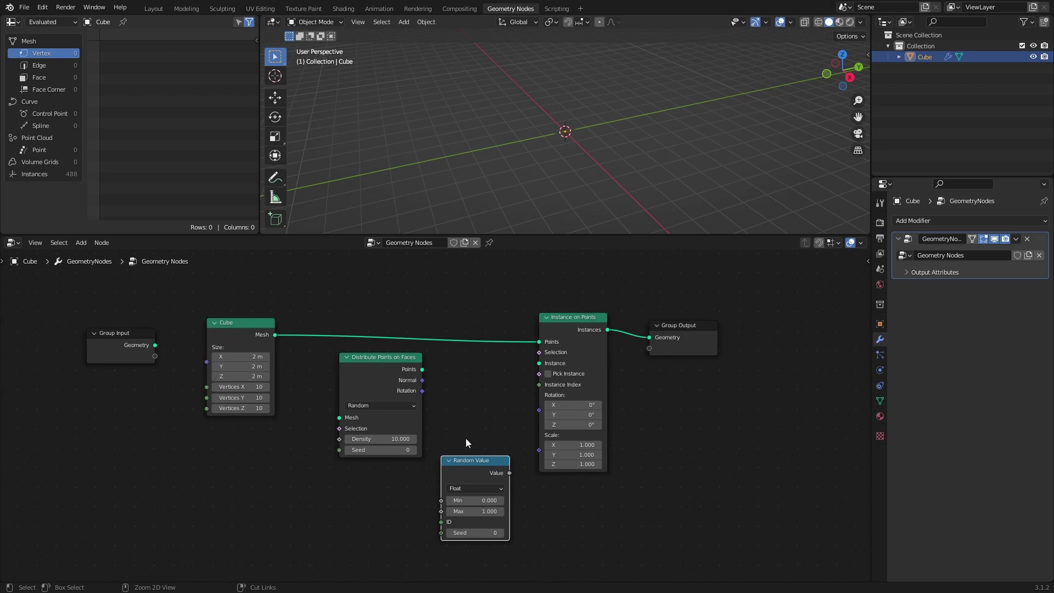
key("ctrl+s")
Step: Set Distribute Points on Faces to Poisson Disk with Distance Min 0.81 m, Density Max 7.8 and Seed 1
left_click(396, 402)
left_click(386, 430)
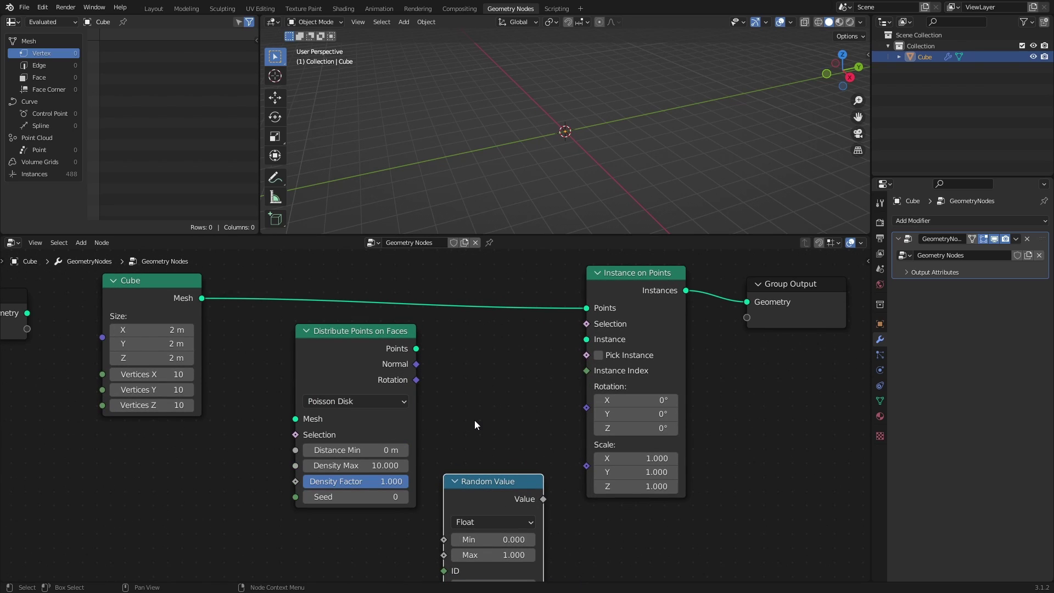
left_click(357, 450)
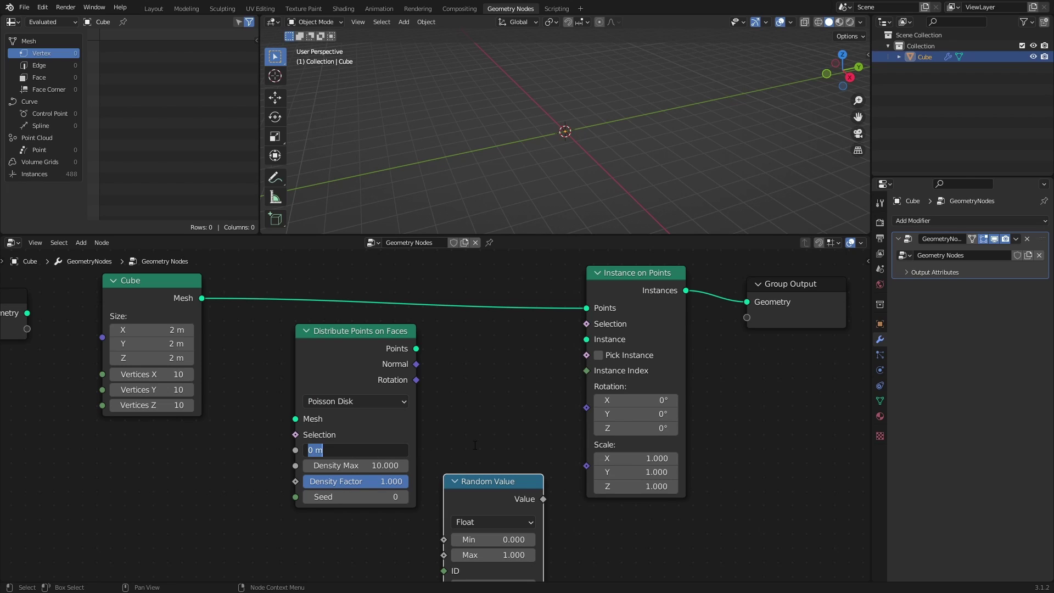
type("0.81")
key("Return")
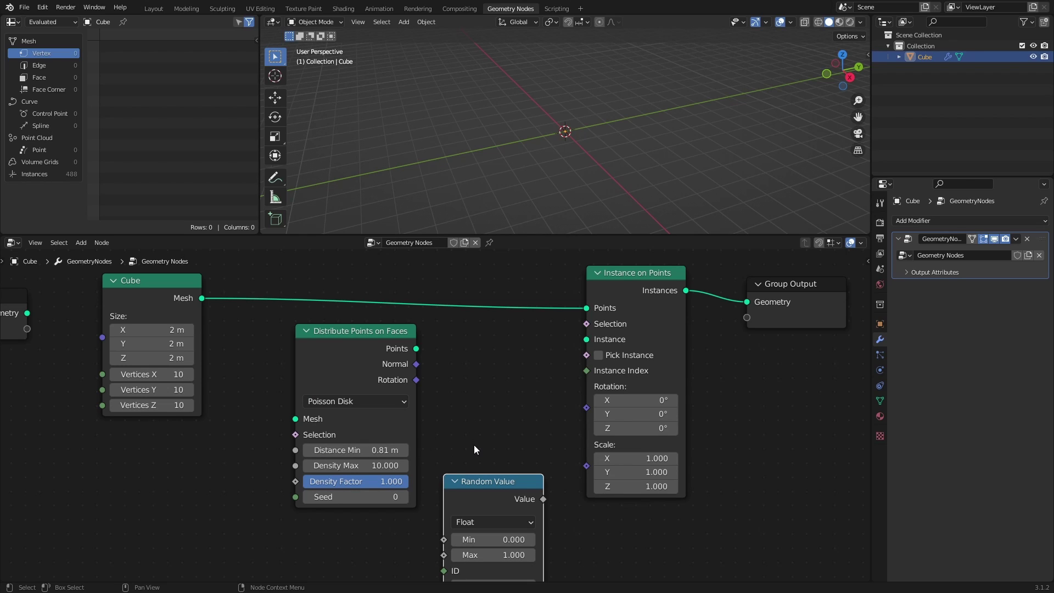
left_click(357, 466)
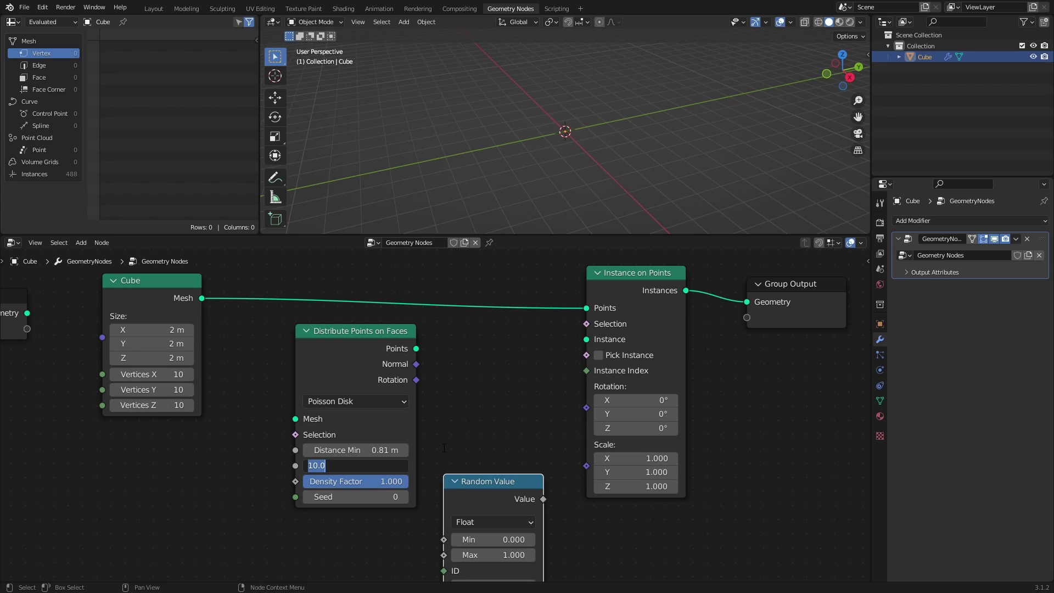
type("7.8")
key("Return")
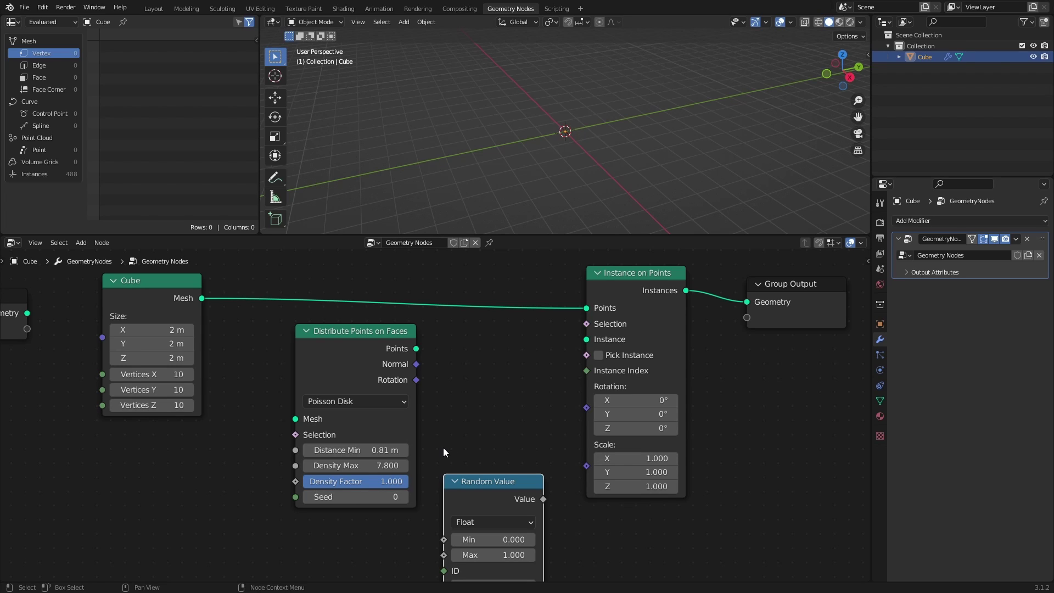
left_click(406, 498)
Step: Insert Distribute Points on Faces into the link between the Cube and Instance on Points nodes, and save the file
left_click_drag(363, 334, 380, 284)
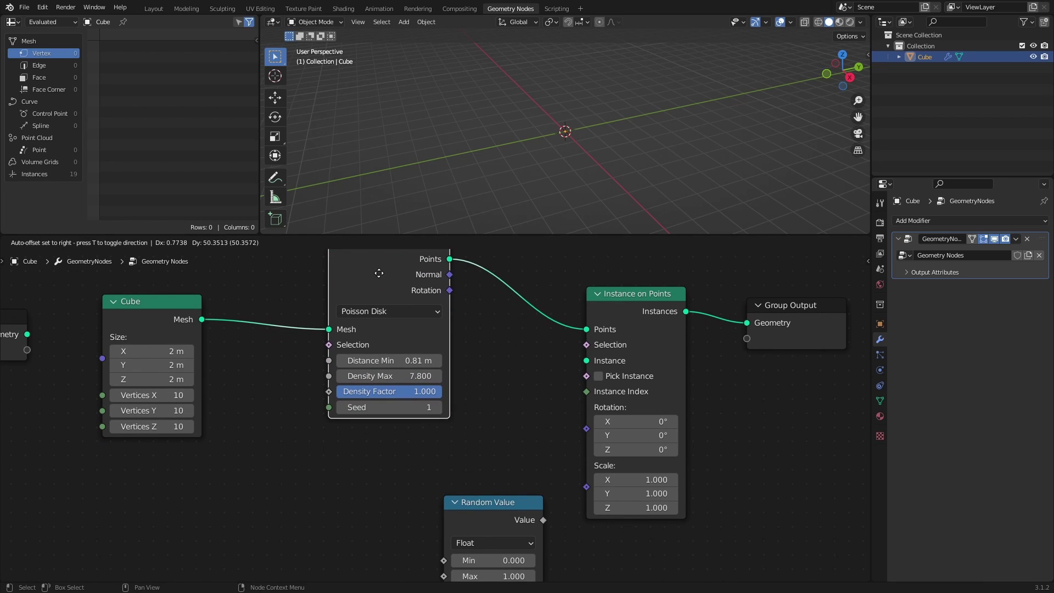
scroll(473, 379, "down", 2)
middle_click_drag(469, 380, 464, 433)
key("ctrl+s")
Step: Connect the Cube node's Mesh output to the Instance input of Instance on Points
left_click_drag(400, 344, 396, 299)
middle_click_drag(444, 471, 429, 426)
left_click_drag(201, 330, 535, 373)
middle_click_drag(548, 184, 572, 159)
Step: Set the Random Value node to Min 0.3, Max 0.77 and Seed 2
middle_click_drag(489, 568, 490, 441)
left_click(452, 465)
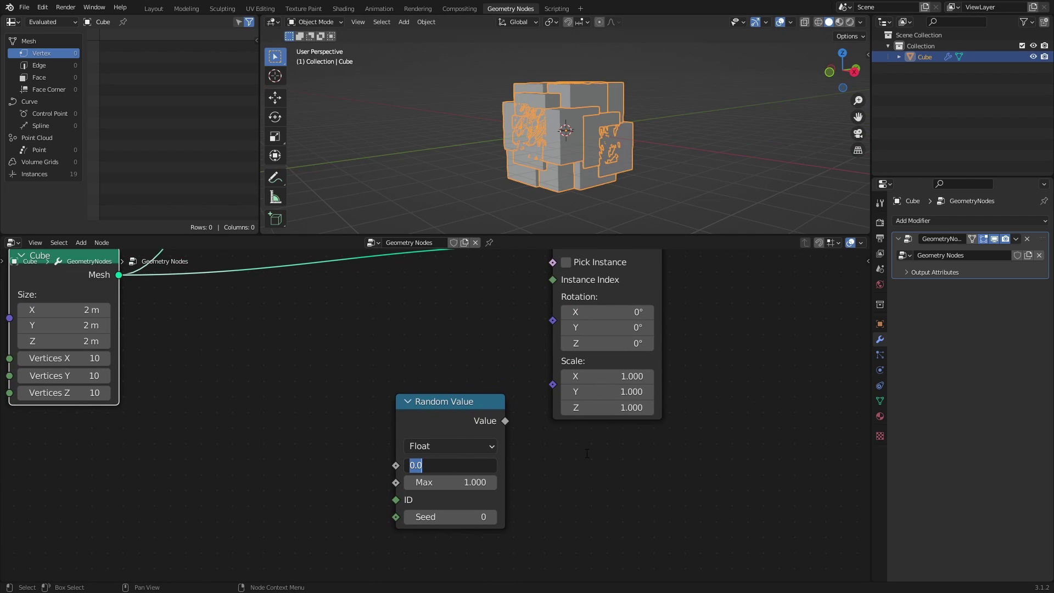
type("0.3")
key("Return")
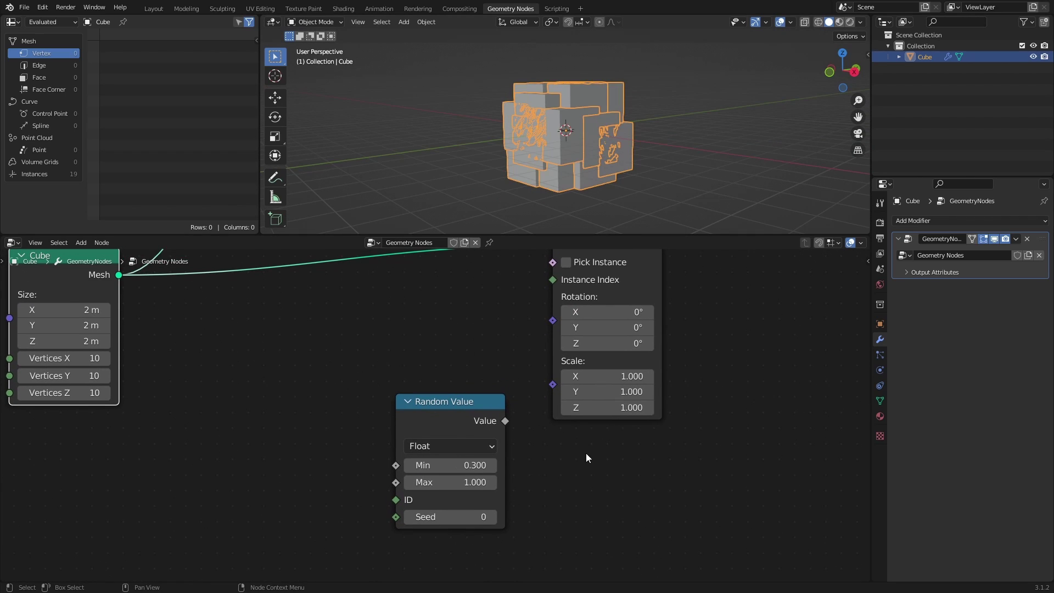
left_click(489, 481)
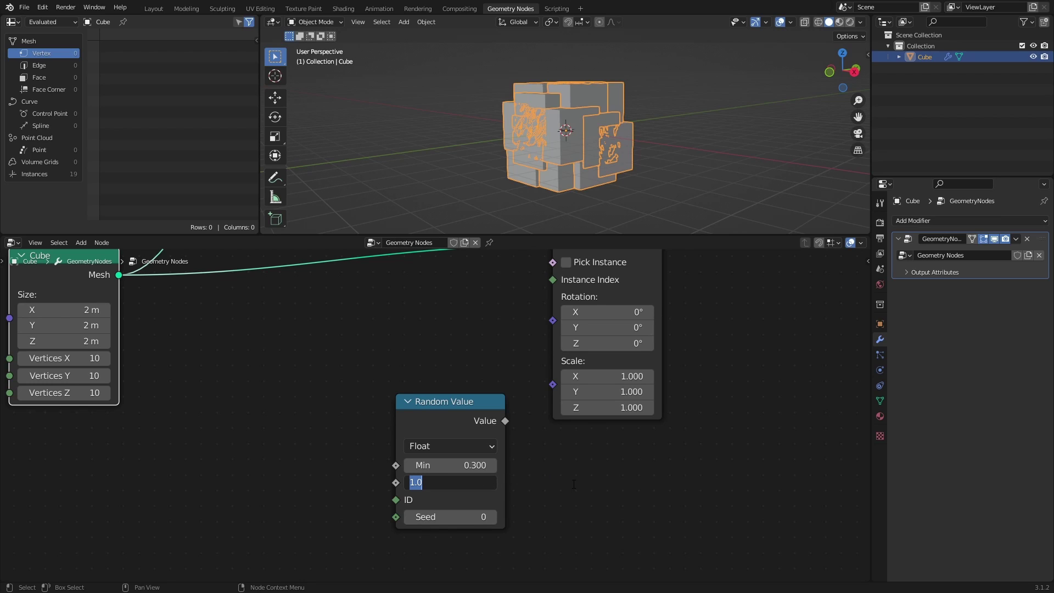
type("0.77")
key("Return")
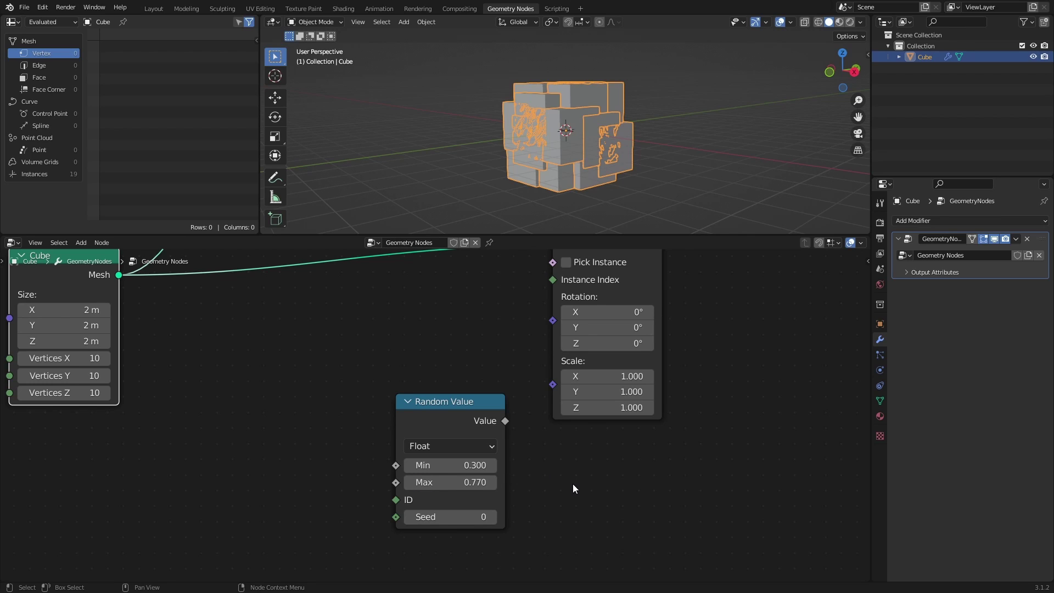
left_click(494, 516)
left_click(493, 517)
Step: Connect the Random Value output to the Scale input of Instance on Points and deselect the object in the 3D view
middle_click_drag(542, 382, 513, 385, "ctrl")
middle_click_drag(513, 385, 513, 447)
left_click_drag(487, 482, 519, 456)
middle_click_drag(594, 174, 643, 152)
key("alt+a")
middle_click_drag(575, 156, 673, 151)
scroll(610, 146, "up", 3)
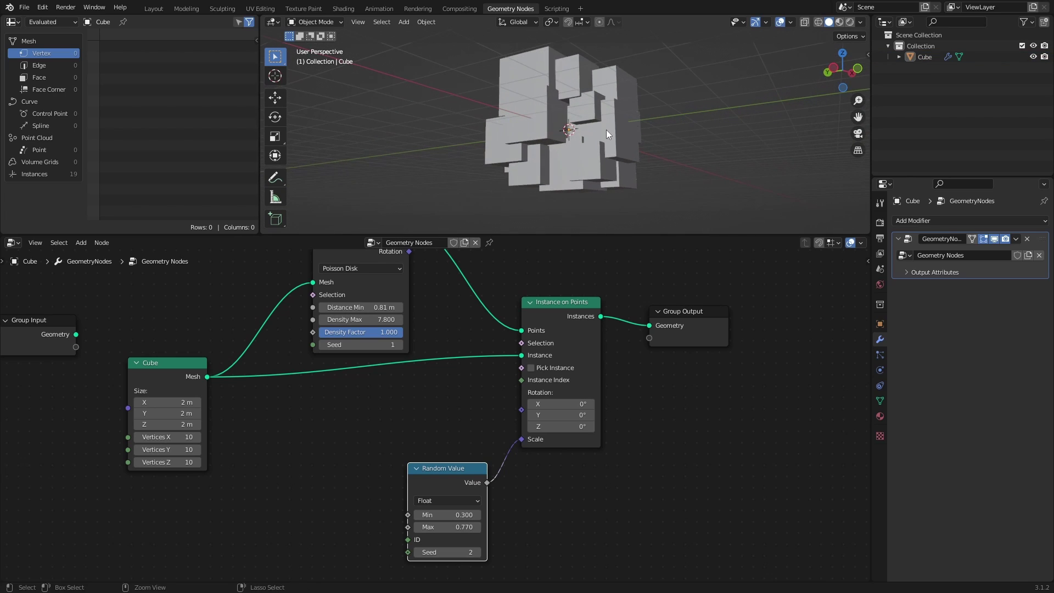
Step: Try higher seeds on Distribute Points on Faces, and return the seed to 1
left_click(402, 344)
left_click(400, 344)
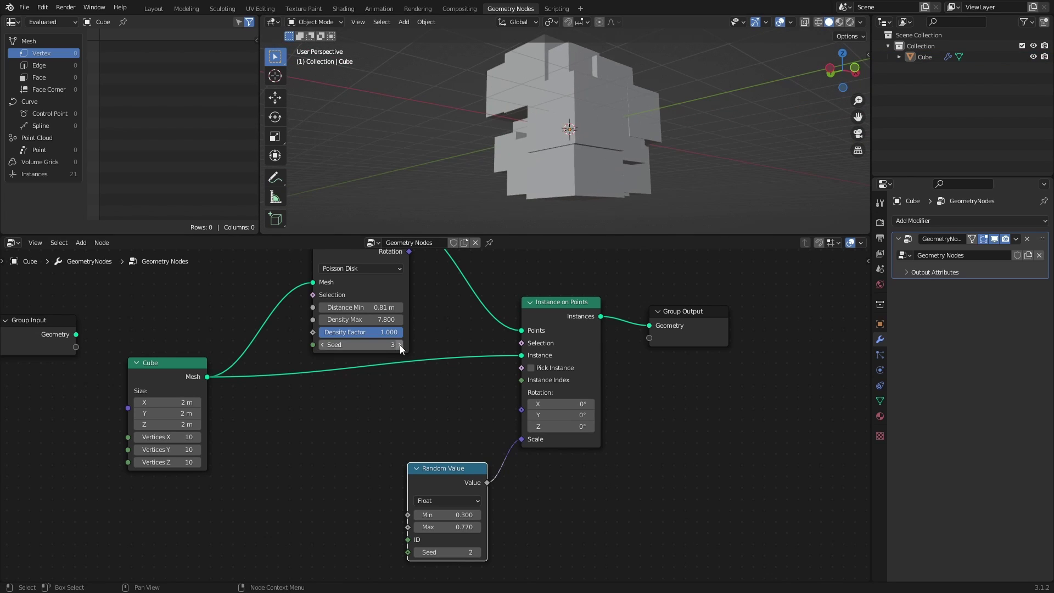
left_click(399, 344)
left_click(399, 345)
left_click(398, 344)
left_click(322, 345)
left_click(322, 344)
left_click(322, 345)
left_click(322, 345)
left_click(322, 344)
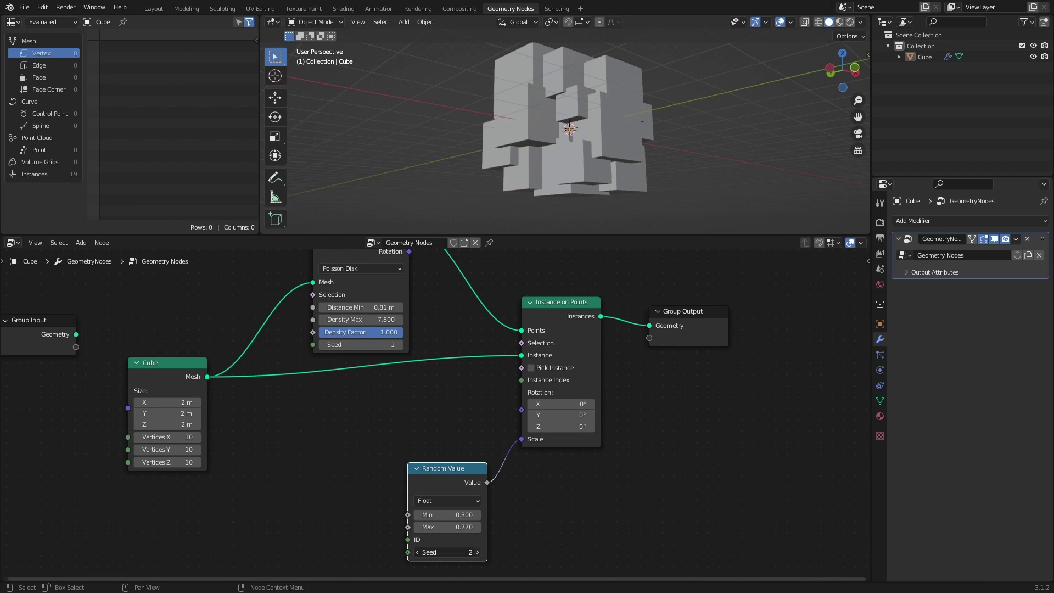
Step: Try higher seeds on the Random Value node up to 8, and return the seed to 2
left_click(477, 552)
left_click(477, 552)
left_click(477, 552)
left_click(477, 552)
left_click(477, 552)
left_click(477, 552)
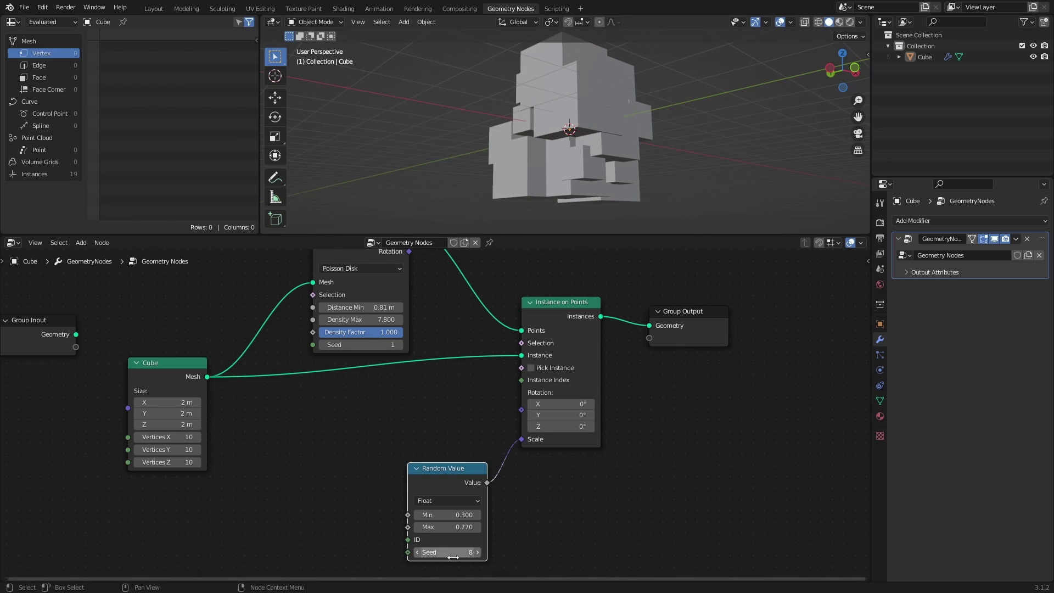
left_click(418, 553)
left_click(418, 553)
left_click(418, 553)
left_click(417, 553)
left_click(417, 554)
left_click(417, 553)
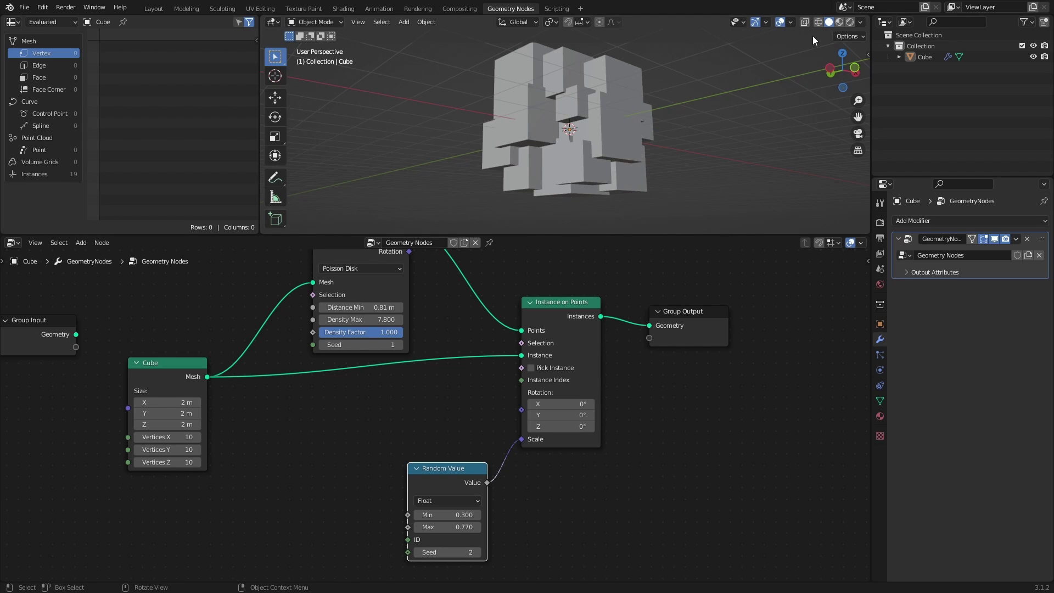
Step: Enable cavity shading in the 3D viewport to bring out the cubes' edges, and save the file
left_click(790, 22)
left_click(860, 22)
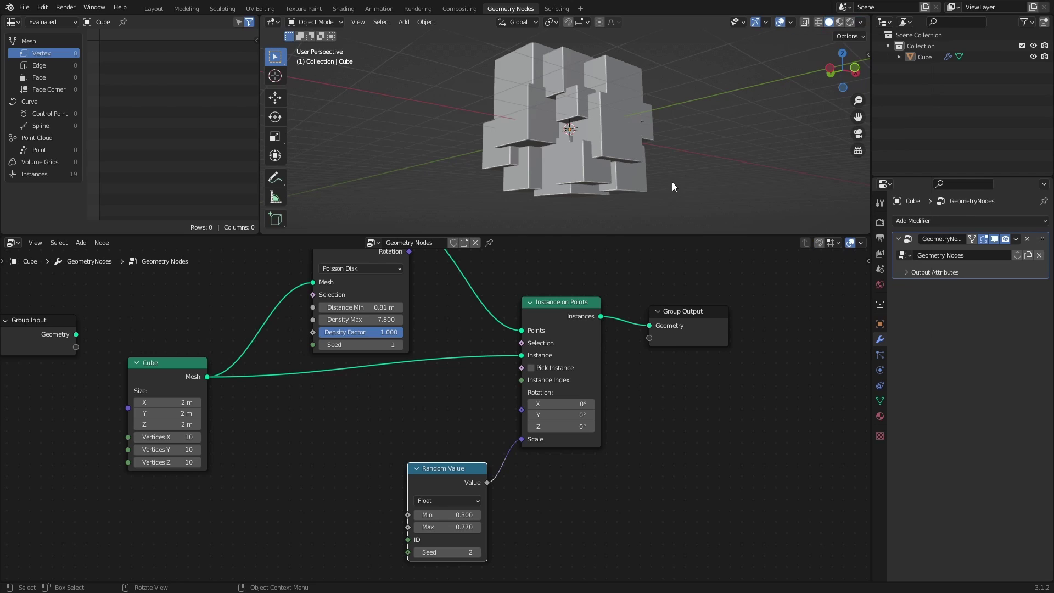
key("ctrl+s")
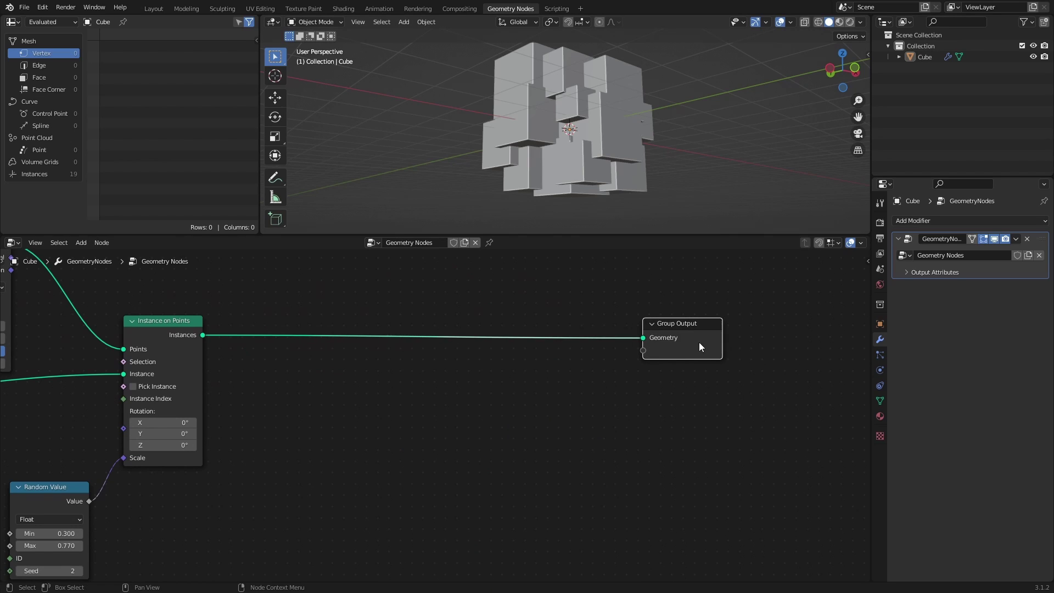
Step: Add two Extrude Mesh nodes side by side below the link between Instance on Points and Group Output
key("shift+a")
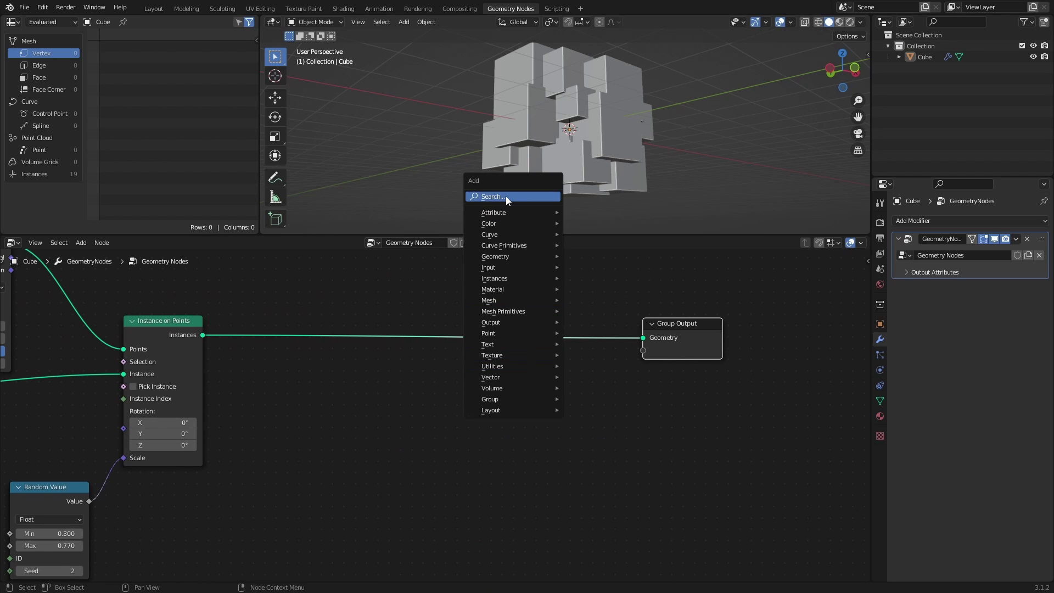
left_click(505, 196)
type("extrude")
key("Return")
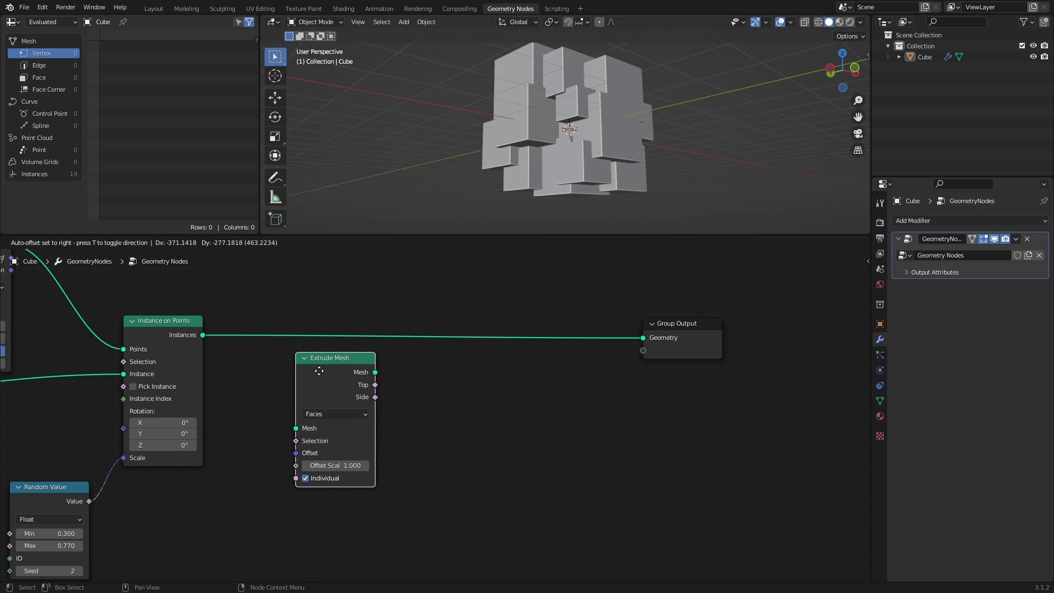
left_click(318, 371)
key("shift+d")
left_click(530, 377)
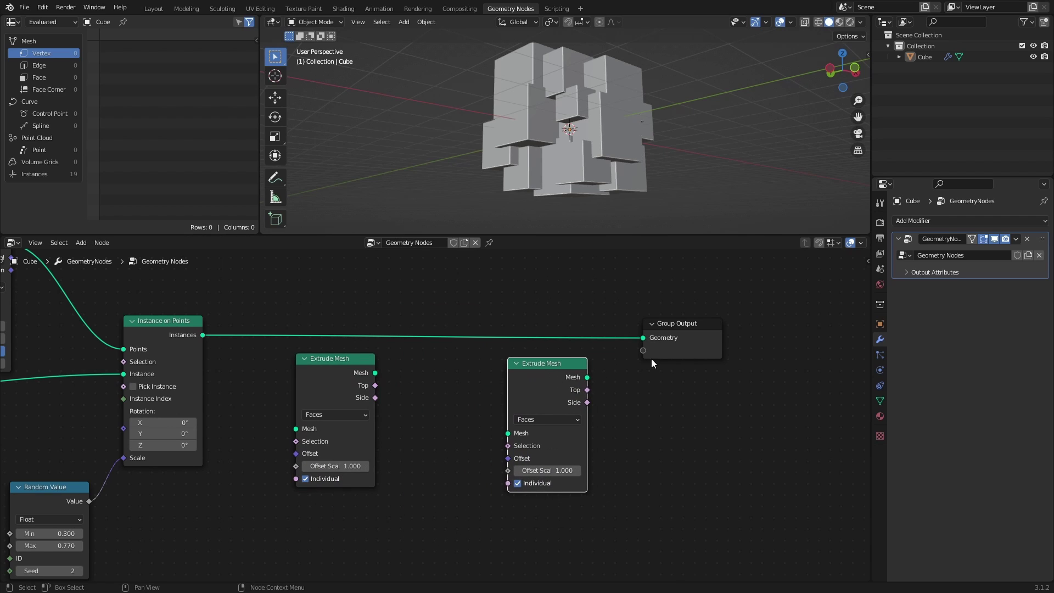
Step: Add a Scale Elements node between the two unconnected Extrude Mesh nodes
key("shift+a")
left_click(607, 365)
type("sca")
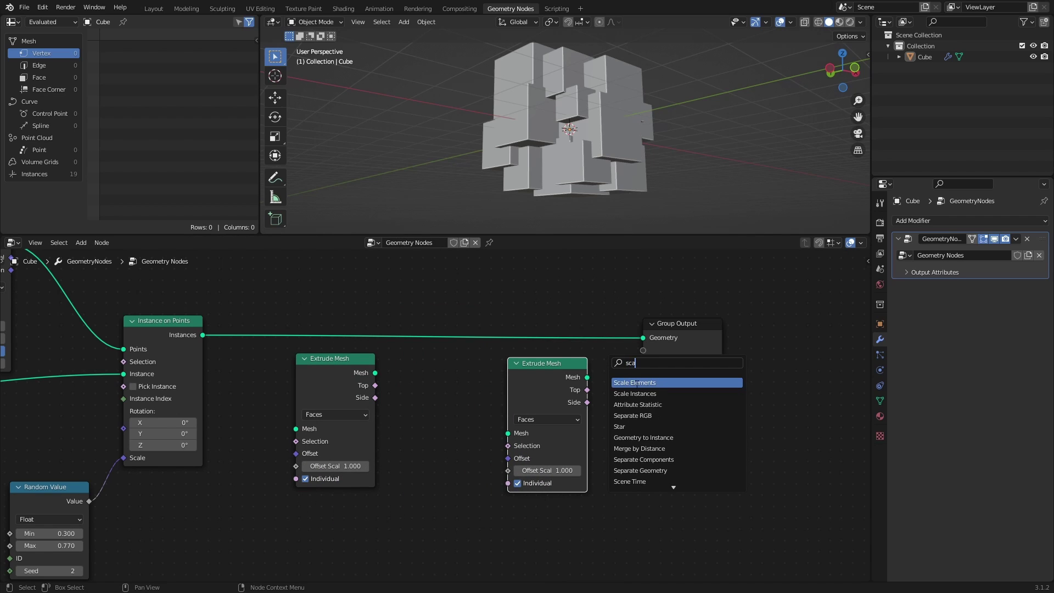
left_click(628, 383)
left_click(432, 388)
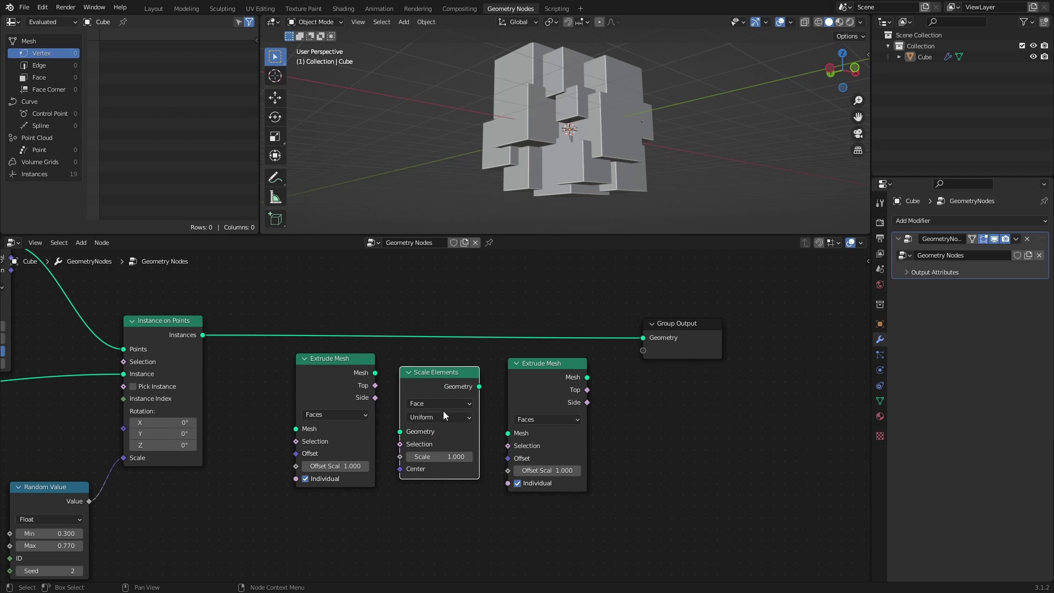
Step: Move Group Output farther out and add a Subdivision Surface node after the second Extrude Mesh, still unconnected
middle_click_drag(444, 414, 310, 421)
left_click_drag(582, 352, 773, 348)
key("shift+a")
left_click(633, 356)
type("subdiv")
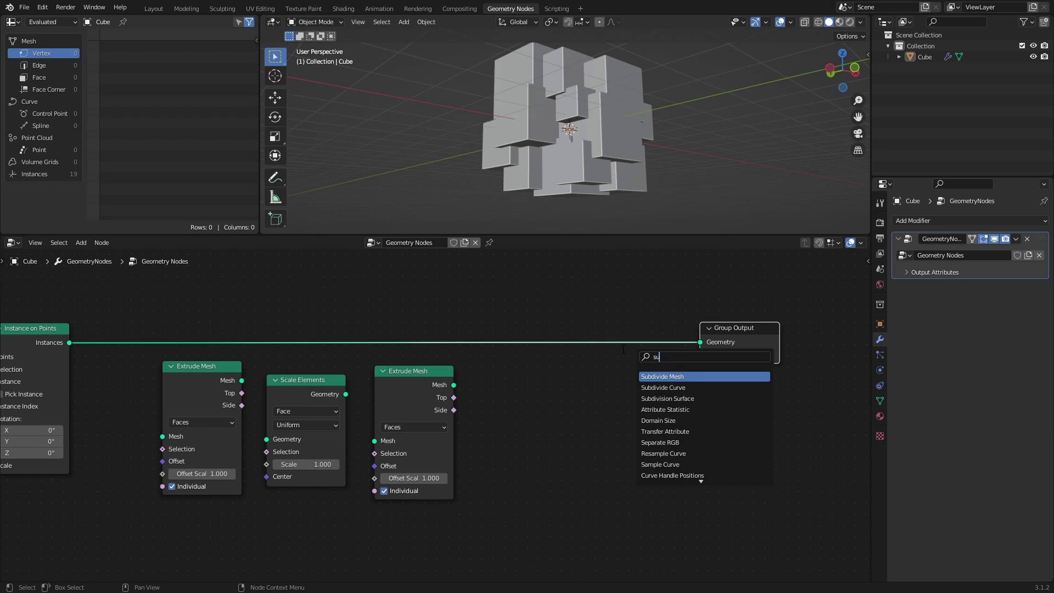
key("Down")
key("Down")
key("Return")
left_click(529, 411)
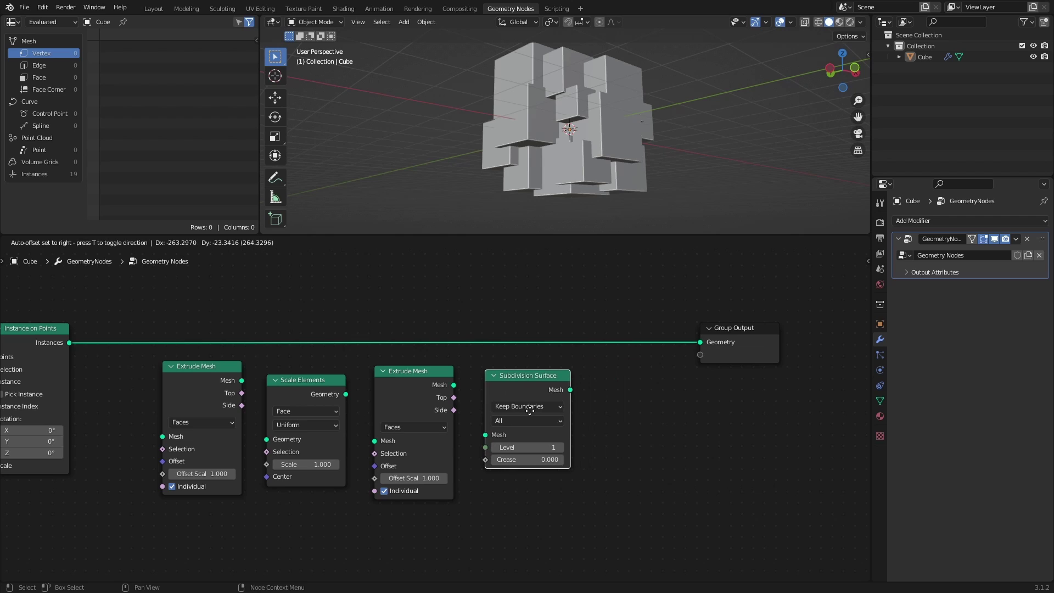
Step: Add a Set Shade Smooth node beside the Subdivision Surface node and save the file
key("shift+a")
left_click(627, 365)
type("set sh")
left_click(651, 384)
left_click(623, 387)
middle_click_drag(514, 412, 647, 397)
key("ctrl+s")
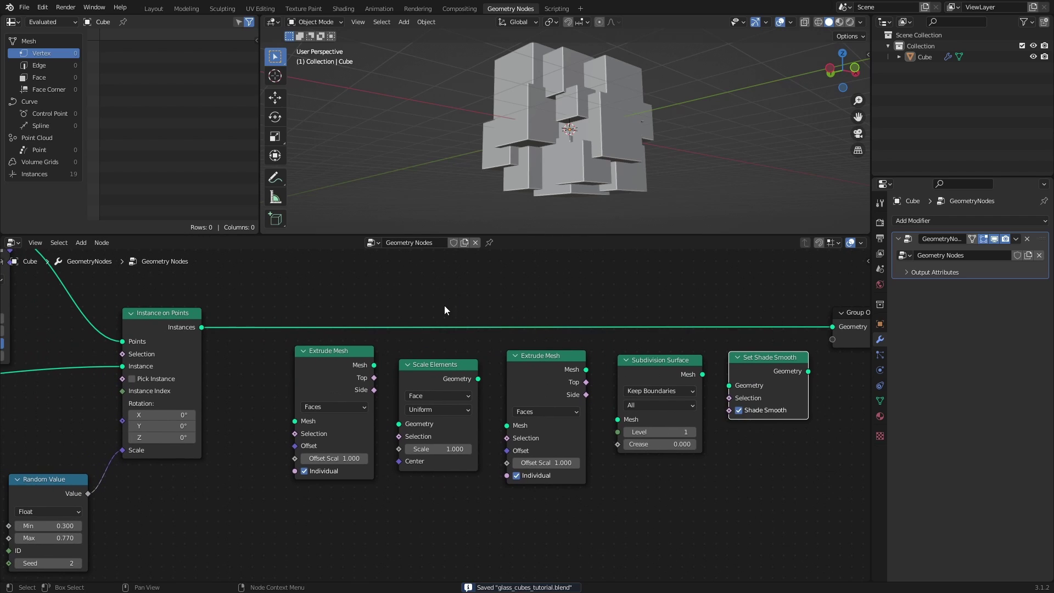
Step: Insert the first Extrude Mesh node into the link after Instance on Points and set its offset scale to 0
left_click_drag(332, 354, 311, 321)
scroll(310, 321, "left", 3, "ctrl")
left_click(366, 415)
type("0")
key("Return")
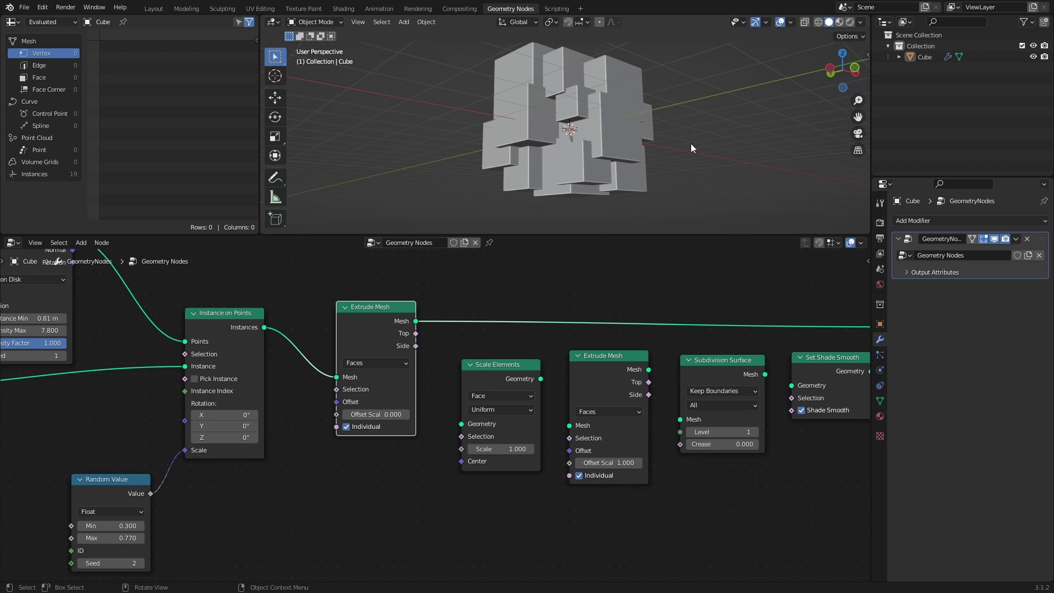
Step: Show the cubes in wireframe with X-ray off and get a close view of their face grid
key("z")
left_click(436, 81)
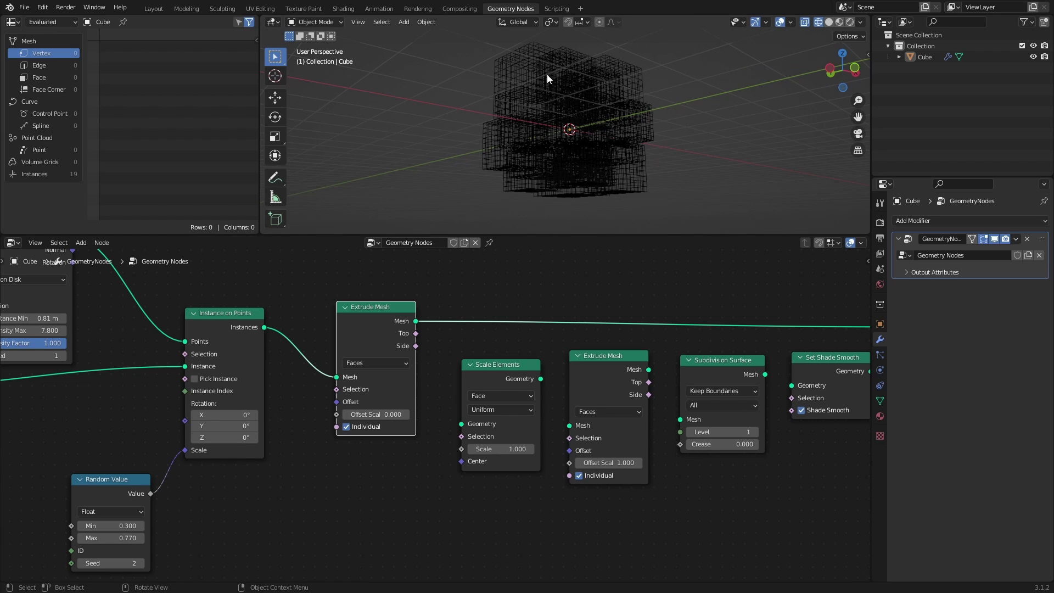
left_click(804, 22)
middle_click_drag(673, 93, 615, 165)
scroll(653, 119, "up", 6)
Step: Insert Scale Elements after the first Extrude Mesh and connect the extrusion's Top output to its Selection input
left_click_drag(506, 387, 514, 303)
left_click_drag(416, 333, 473, 370)
middle_click_drag(470, 420, 448, 446)
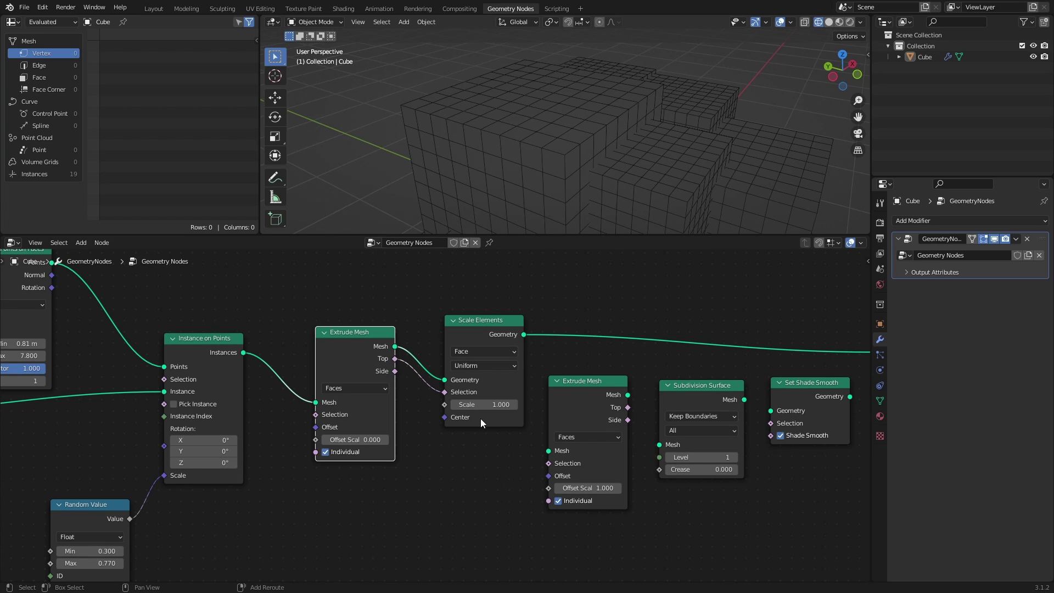
Step: Set the Scale Elements scale to 0.33 and save the file
left_click_drag(486, 404, 438, 405)
left_click(484, 404)
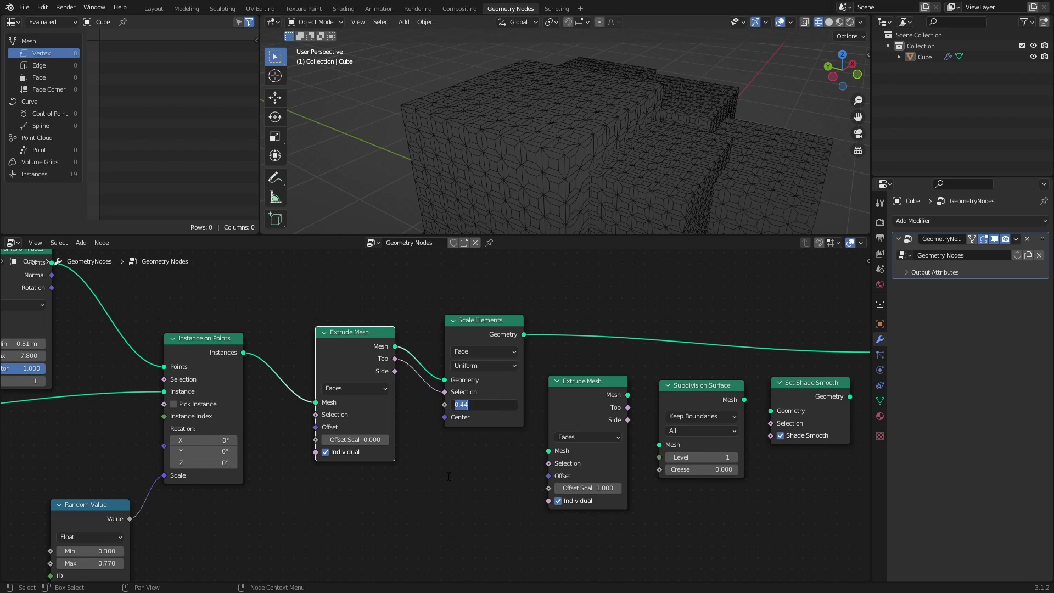
type("0.33")
key("Return")
key("ctrl+s")
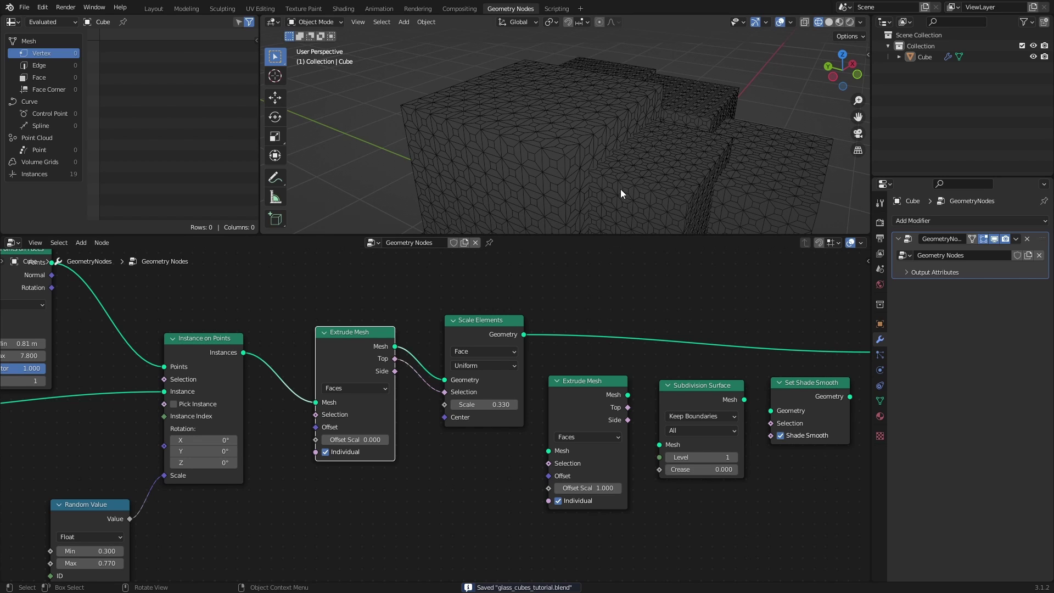
Step: Insert the second Extrude Mesh after Scale Elements with an offset scale of -0.01, and view the cubes in solid shading
mouse_move(620, 194)
middle_mouse_down()
mouse_move(563, 200)
mouse_move(602, 189)
middle_mouse_up()
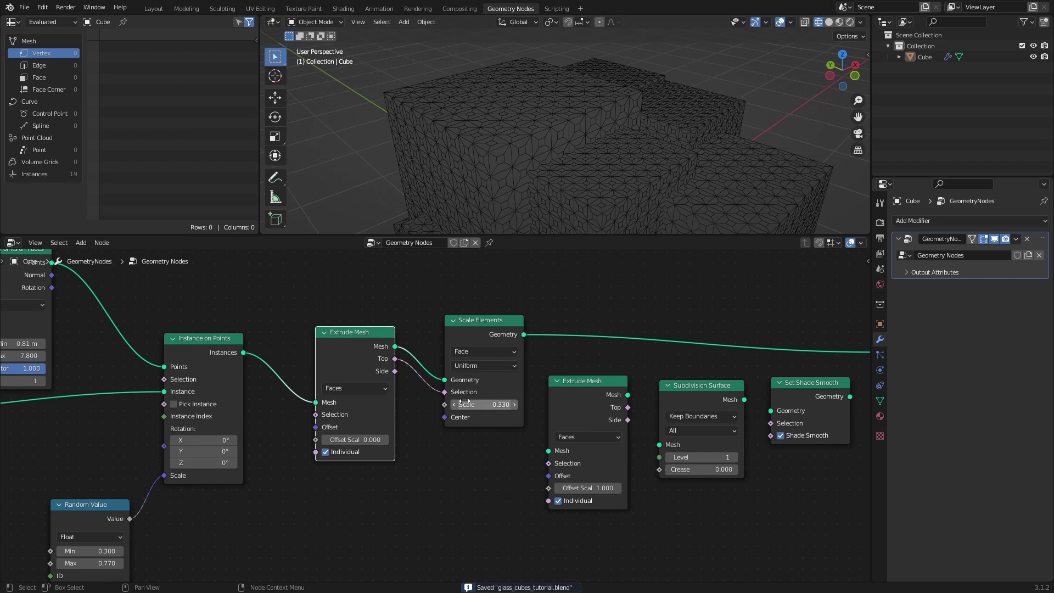
middle_click_drag(549, 431, 402, 432)
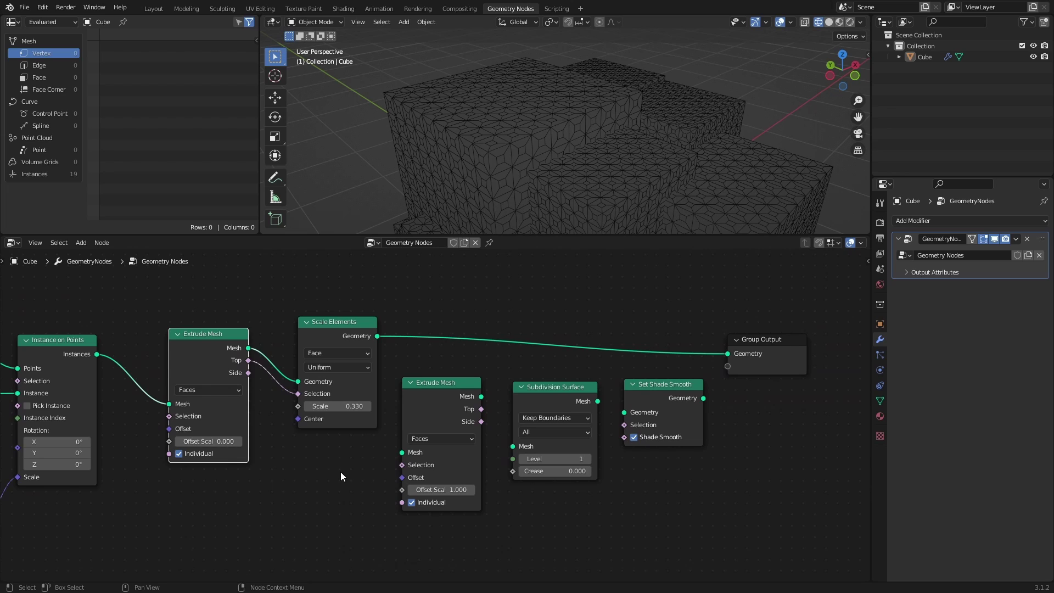
left_click_drag(460, 393, 460, 322)
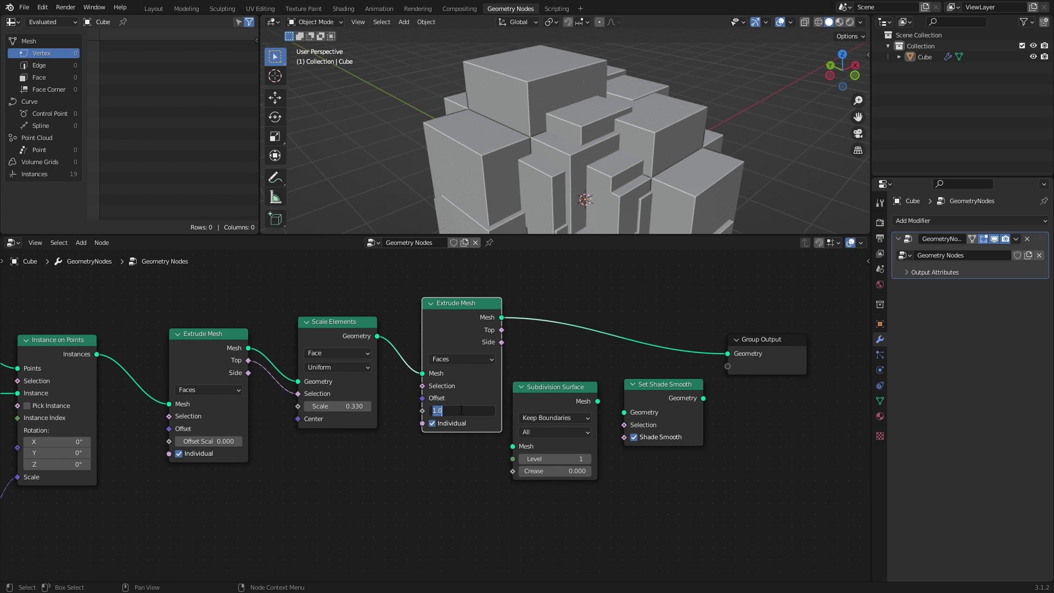
key("Return")
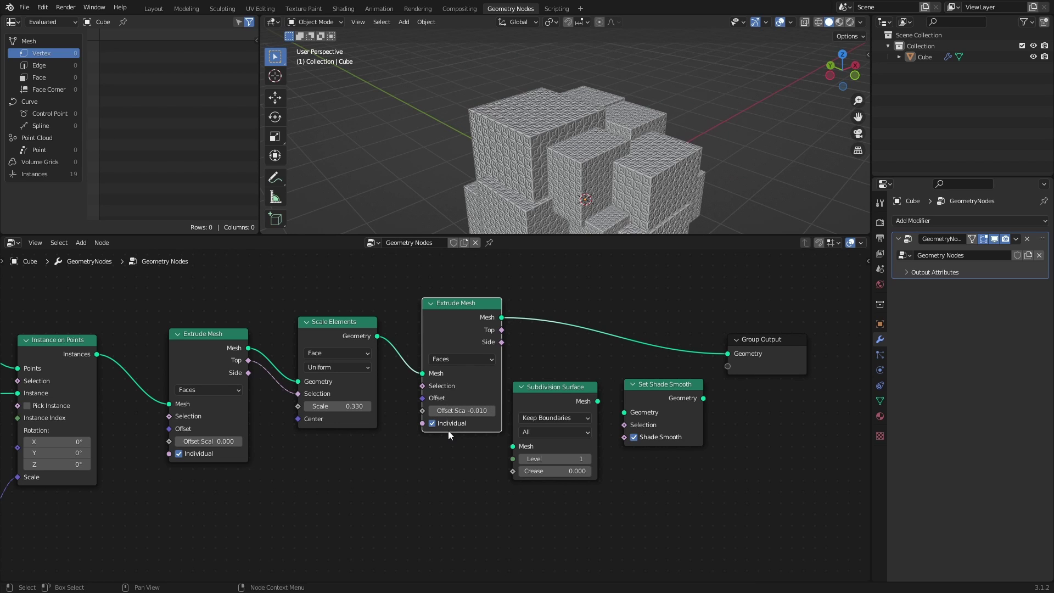
scroll(551, 154, "up", 5)
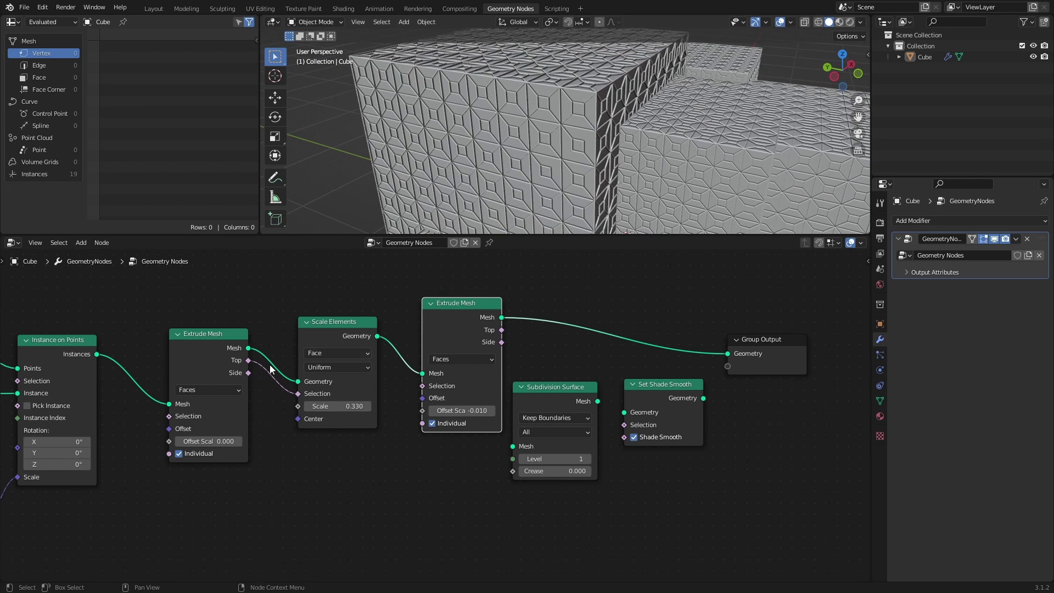
Step: Connect the first Extrude Mesh's Top output to the Selection input of the second Extrude Mesh
left_click_drag(248, 360, 423, 386)
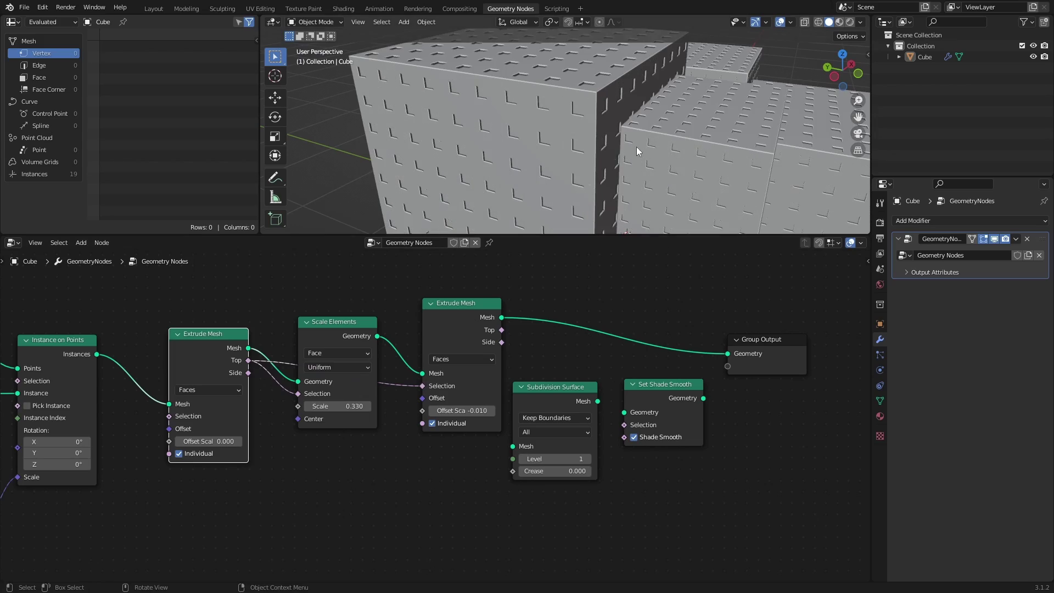
mouse_move(647, 146)
middle_mouse_down()
mouse_move(619, 143)
mouse_move(598, 124)
mouse_move(598, 137)
mouse_move(640, 154)
mouse_move(706, 166)
mouse_move(657, 176)
mouse_move(642, 147)
mouse_move(642, 163)
middle_mouse_up()
scroll(642, 163, "down", 1)
Step: Move the first Extrude Mesh and all nodes after it away from Instance on Points to make room in the chain
middle_click_drag(137, 393, 339, 386)
scroll(486, 388, "down", 6)
left_click_drag(322, 317, 738, 456)
key("g")
left_click(802, 456)
left_click(719, 457)
middle_click_drag(360, 438, 463, 450)
middle_click_drag(464, 450, 457, 382, "ctrl")
Step: Try a Subdivide Mesh node at level 2 between Instance on Points and the first Extrude Mesh
key("shift+a")
type("sub")
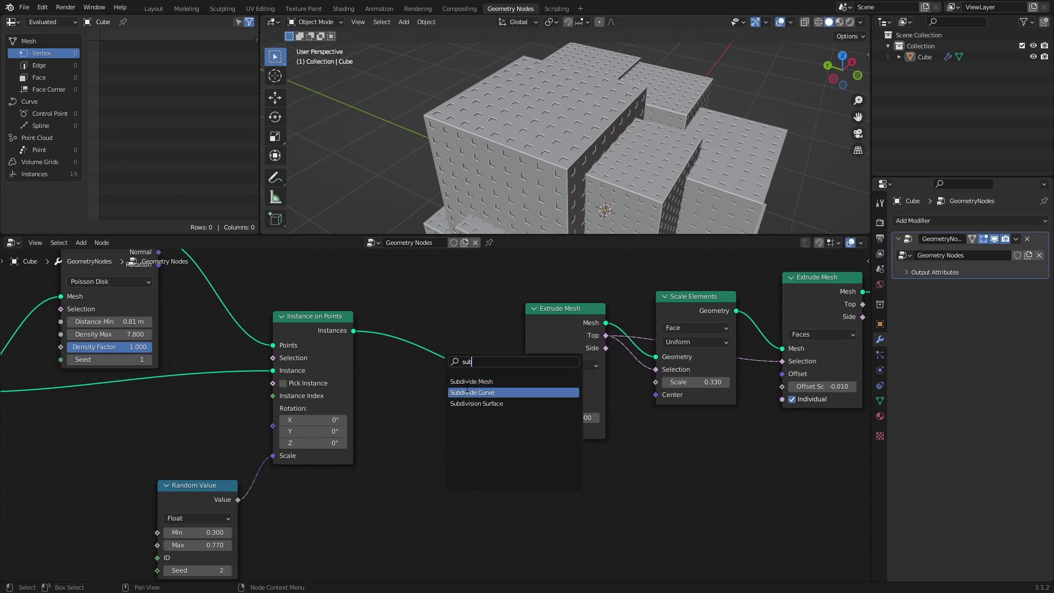
left_click(468, 381)
left_click(422, 351)
middle_click_drag(548, 195, 553, 147)
left_click(470, 380)
middle_click_drag(609, 187, 591, 149)
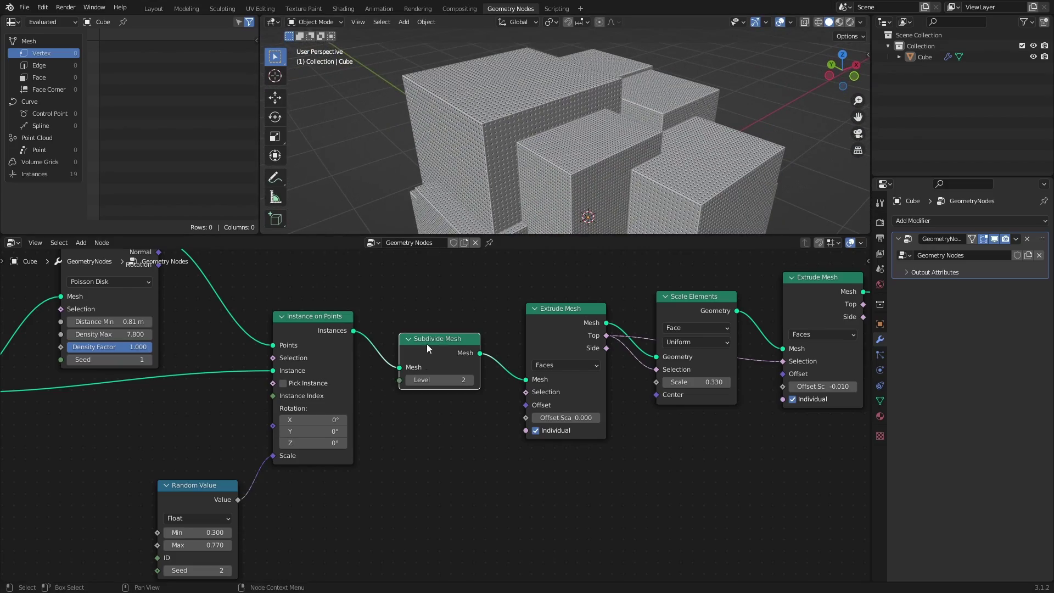
Step: Delete the Subdivide Mesh node and reconnect Instance on Points directly to the first Extrude Mesh
key("x")
left_click_drag(354, 331, 527, 381)
middle_click_drag(322, 354, 817, 321)
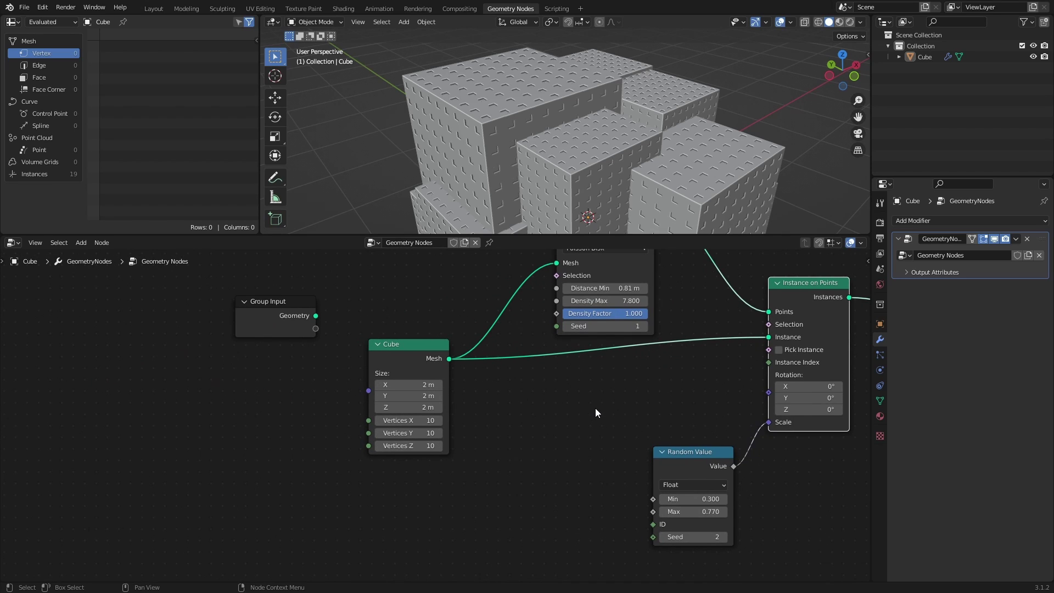
Step: Save the file and insert the Subdivision Surface node after the second Extrude Mesh with its level set to 2
key("ctrl+s")
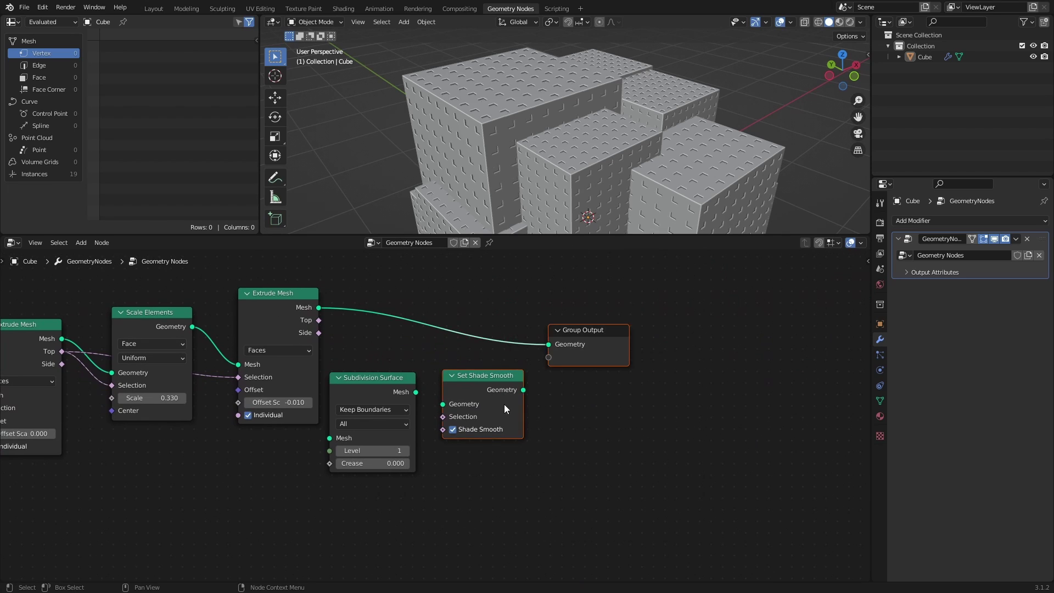
left_click_drag(504, 404, 580, 390)
left_click(357, 391)
left_click_drag(358, 392, 406, 312)
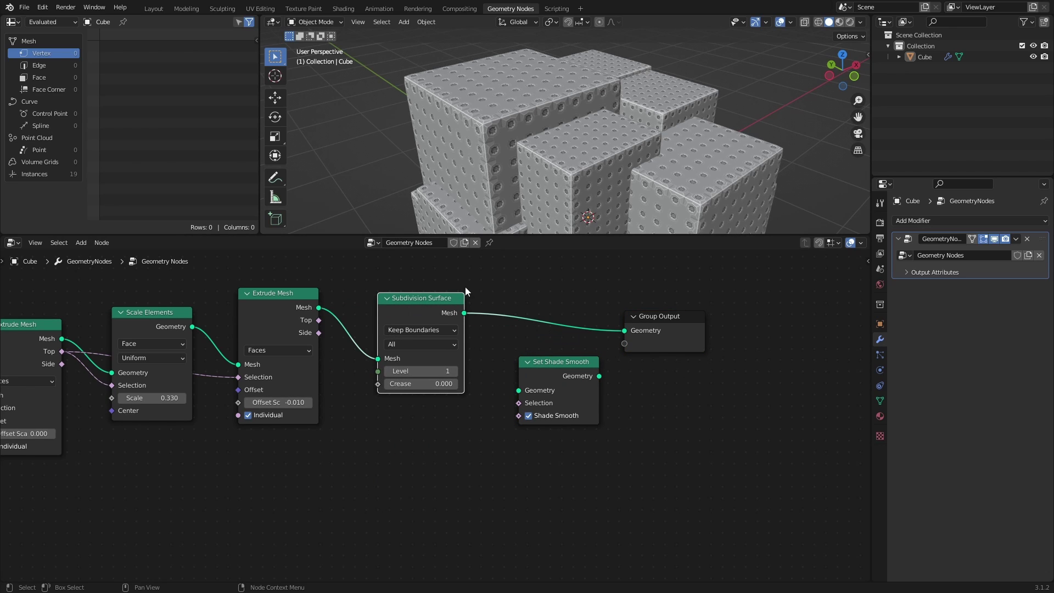
left_click(454, 371)
middle_click_drag(548, 169, 607, 149)
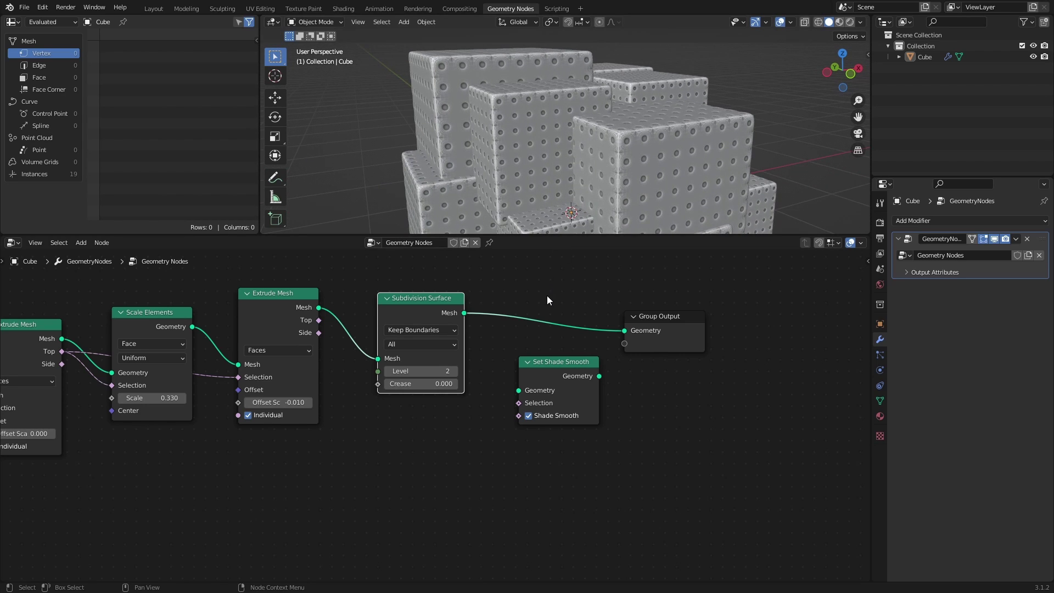
Step: Insert the Set Shade Smooth node between Subdivision Surface and Group Output
left_click_drag(554, 362, 547, 313)
middle_click_drag(554, 187, 544, 258)
scroll(545, 153, "down", 5)
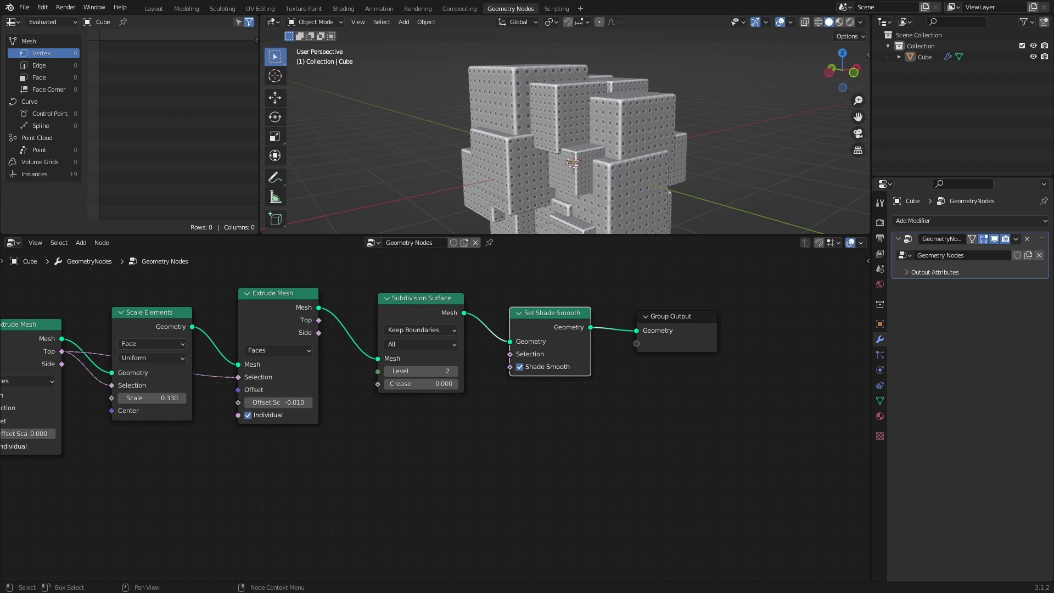
Step: Create a new material on the cube, name it Glass, and save the file
middle_click_drag(776, 394, 754, 398)
left_click(880, 416)
left_click(1009, 261)
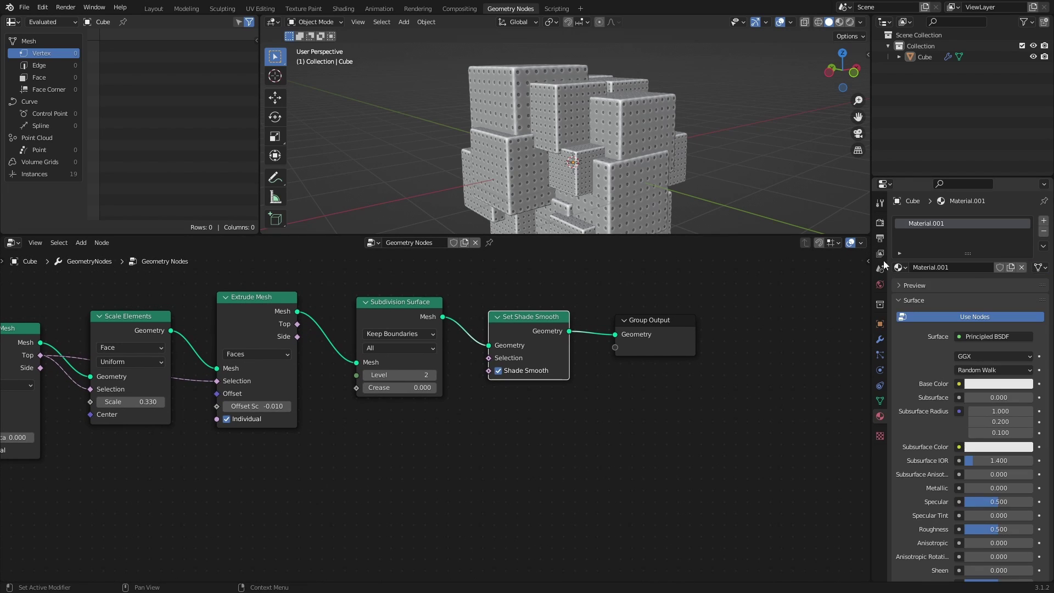
double_click(927, 224)
type("Glass")
key("Return")
key("ctrl+s")
Step: Insert a Set Material node between the second Extrude Mesh and Subdivision Surface, and assign the Glass material to it
middle_click_drag(767, 323, 788, 326)
left_click_drag(678, 323, 823, 323)
left_click_drag(606, 291, 595, 357)
left_click_drag(724, 329, 701, 329)
scroll(471, 391, "up", 2)
key("shift+a")
type("set mat")
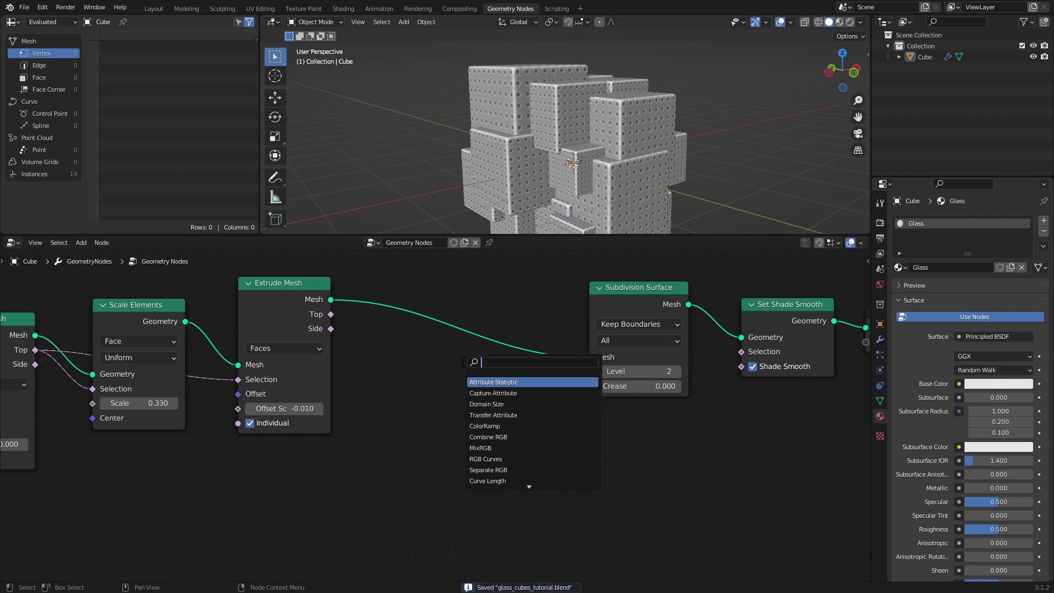
key("Return")
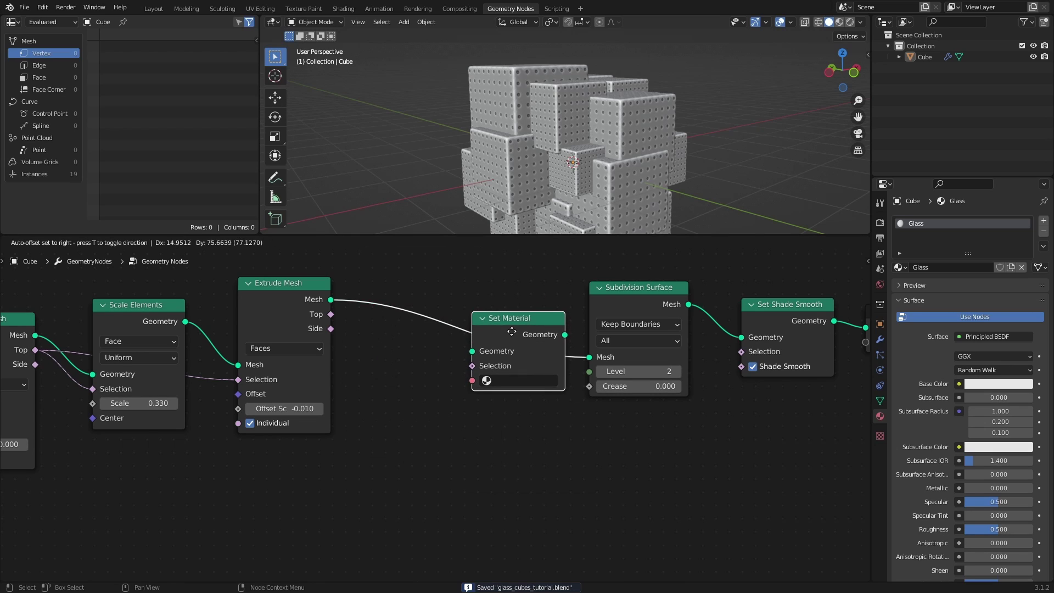
left_click(475, 328)
left_click(505, 377)
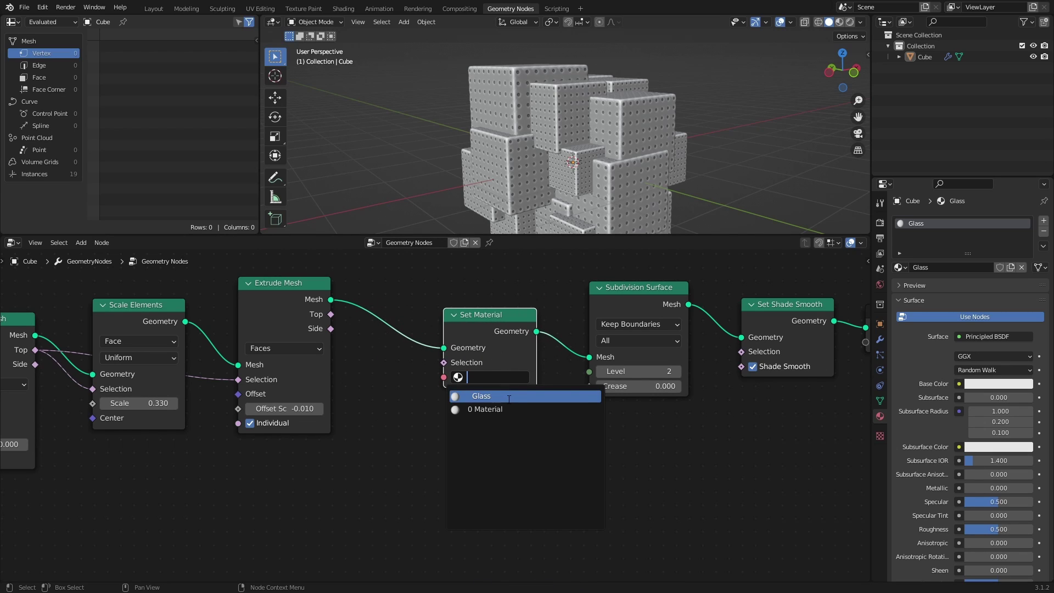
left_click(481, 396)
Step: Show the 3D viewport in material preview shading and save the file
key("z")
left_click(628, 176)
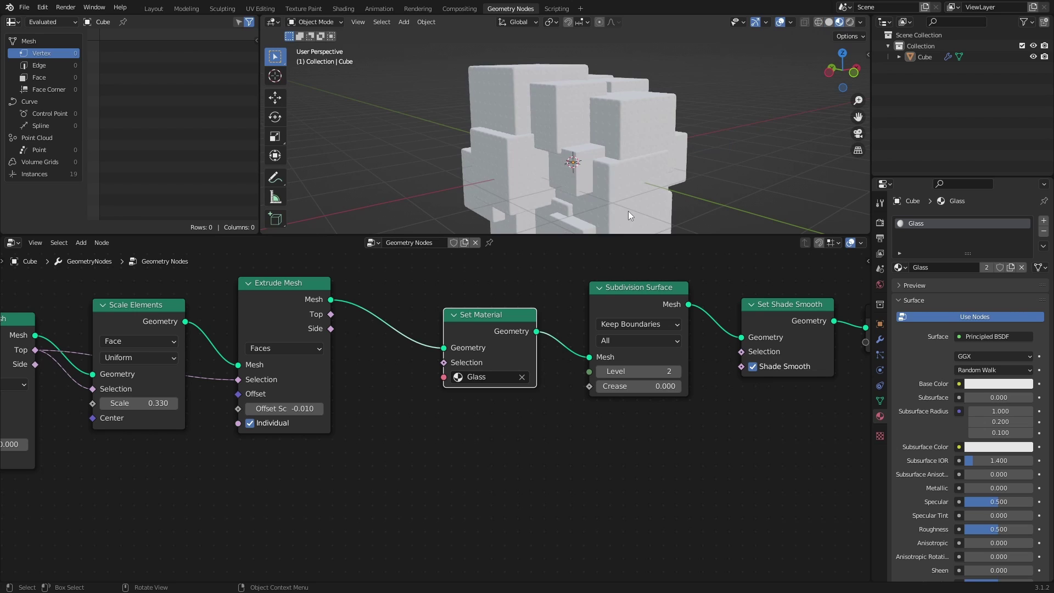
key("ctrl+s")
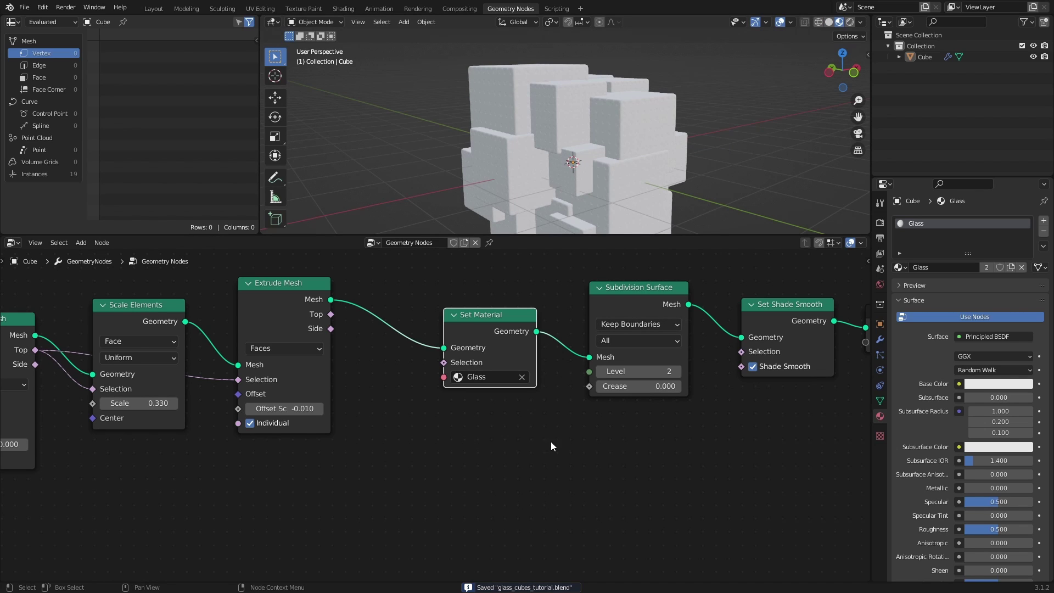
Step: Change the Glass material's surface shader to Glass BSDF and set its roughness to 0.1
left_click(995, 336)
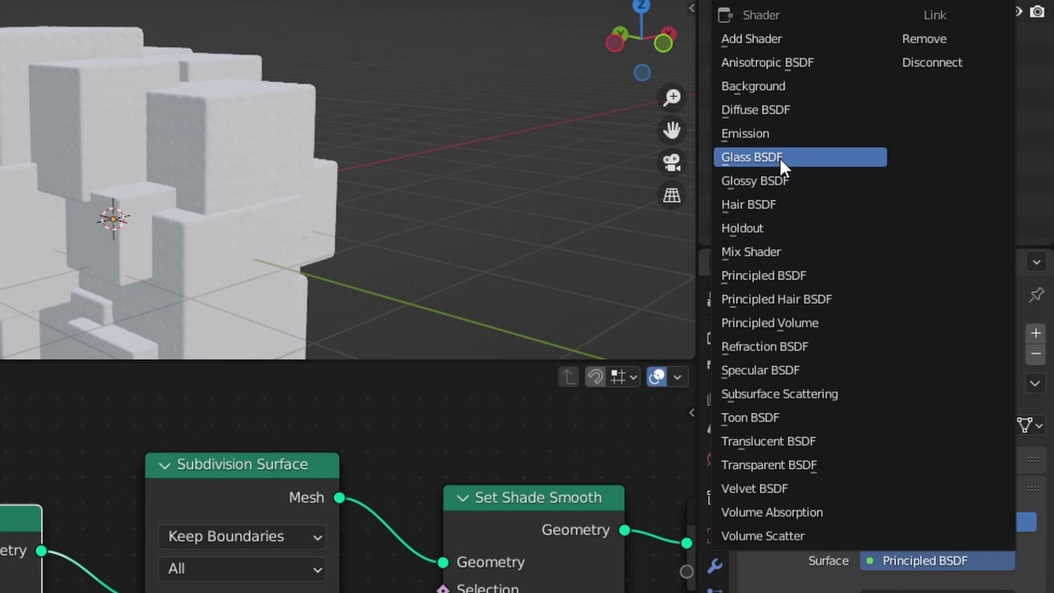
left_click(779, 159)
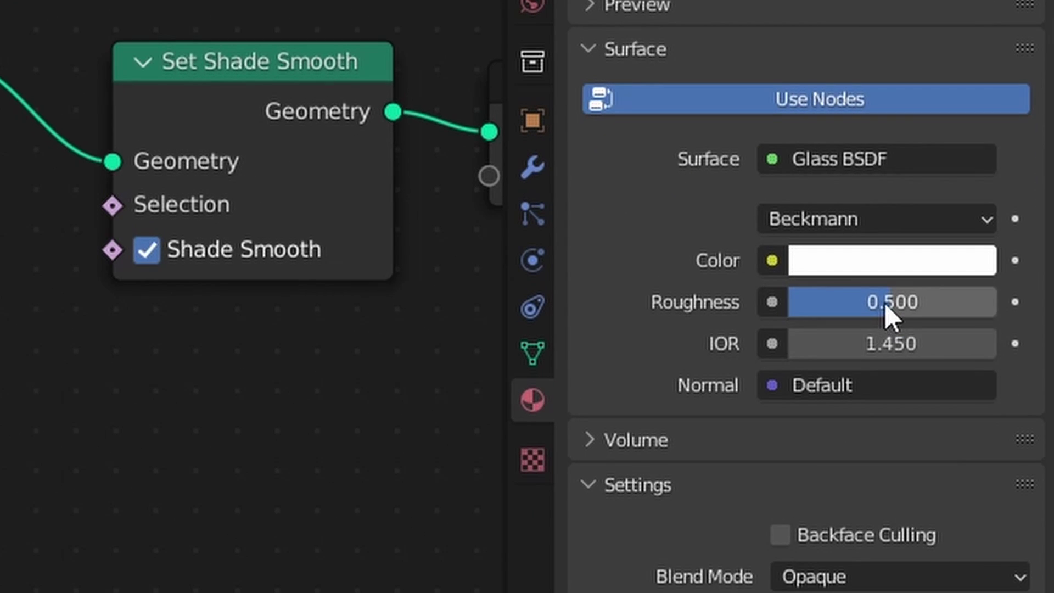
left_click(894, 365)
type("0.1")
key("Return")
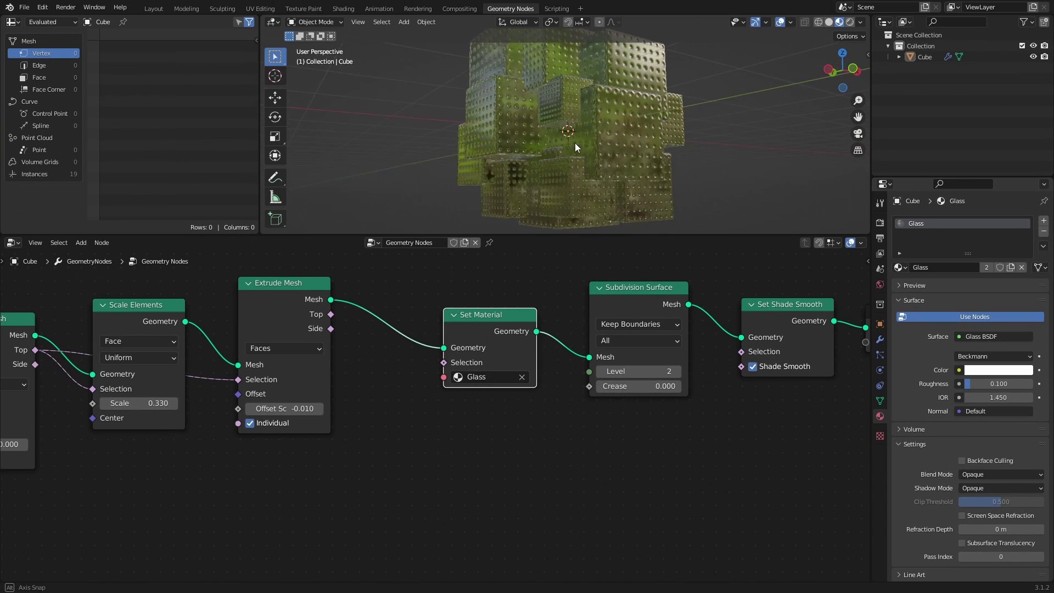
Step: Save the file
middle_click_drag(575, 147, 588, 127)
key("ctrl+s")
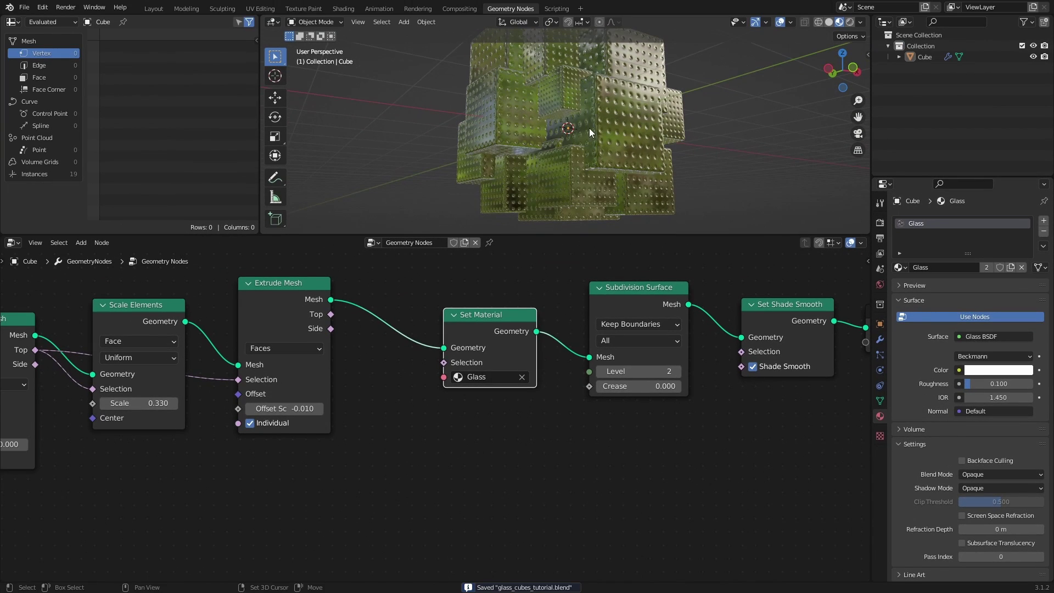
middle_click_drag(514, 209, 566, 193)
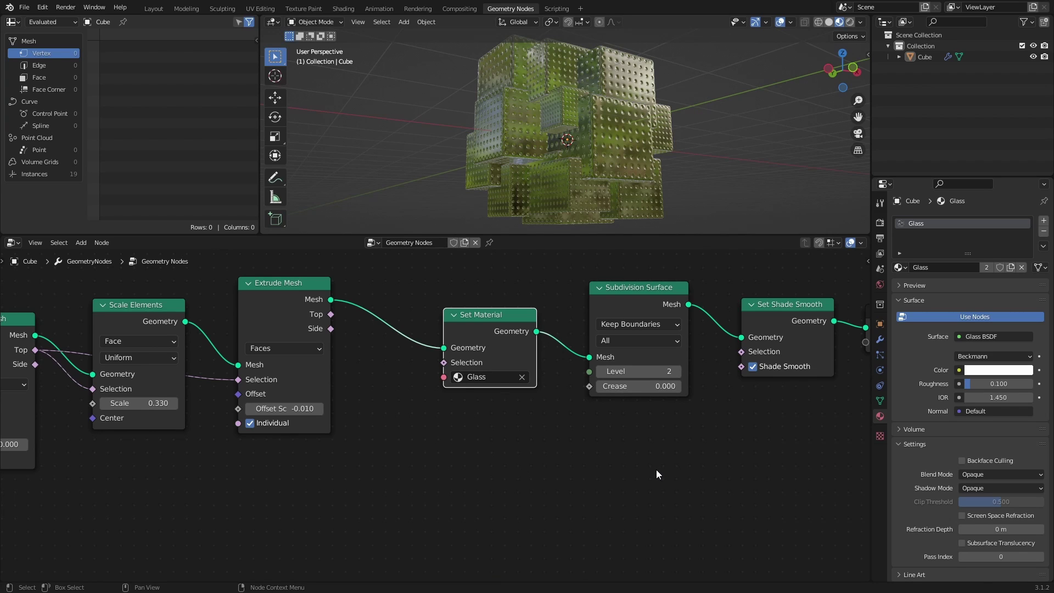
Step: Enable Screen Space Reflections with Refraction in the render settings, and Screen Space Refraction on the Glass material
left_click(880, 222)
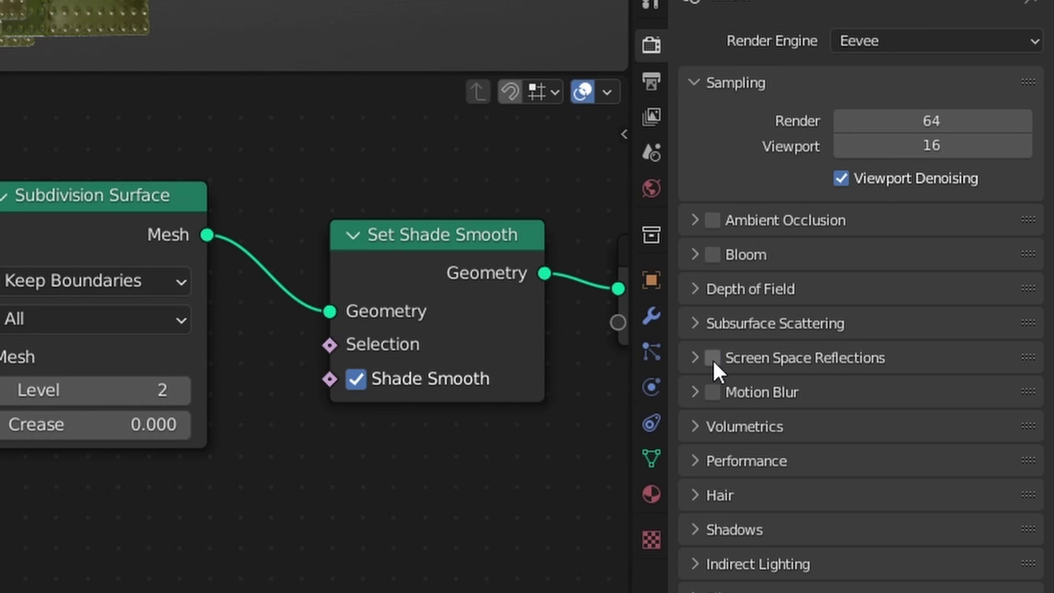
left_click(711, 358)
left_click(696, 357)
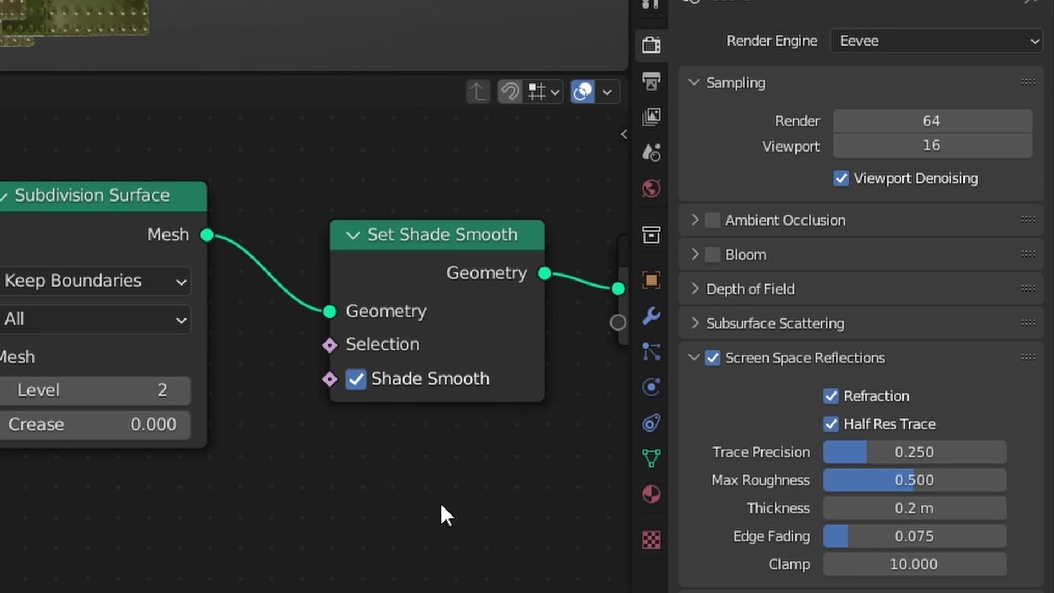
left_click(651, 493)
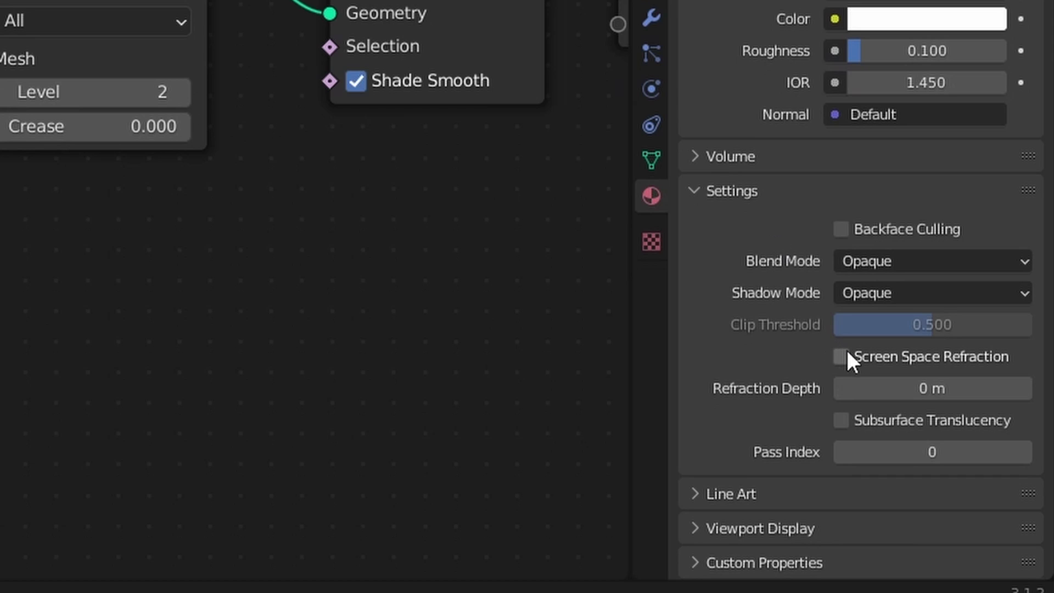
left_click(845, 357)
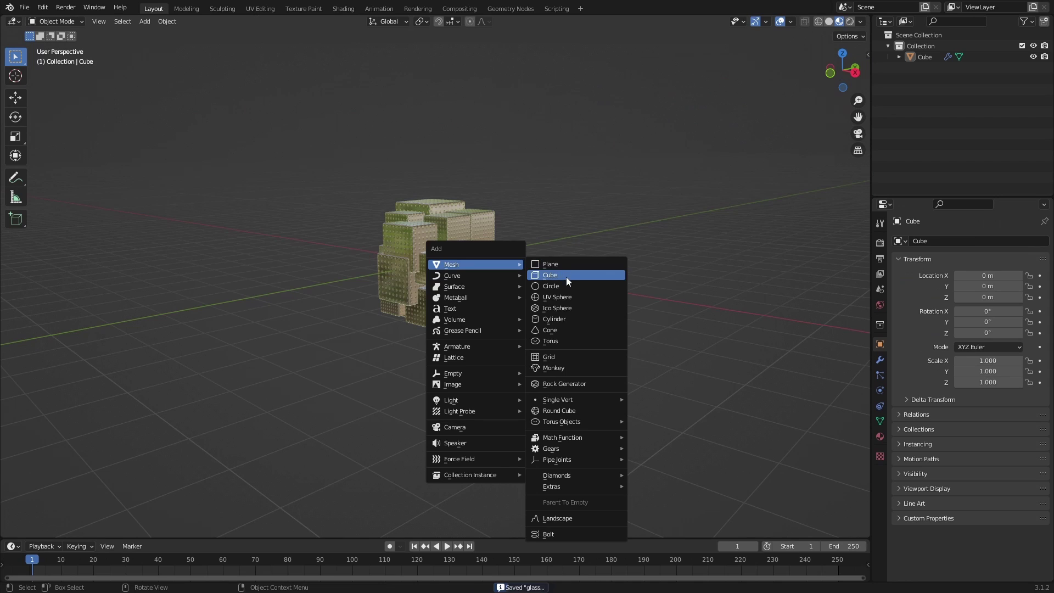
Step: Try a smaller test cube inside the cluster and toggle the Glass material's Screen Space Refraction off and on to compare
left_click(563, 275)
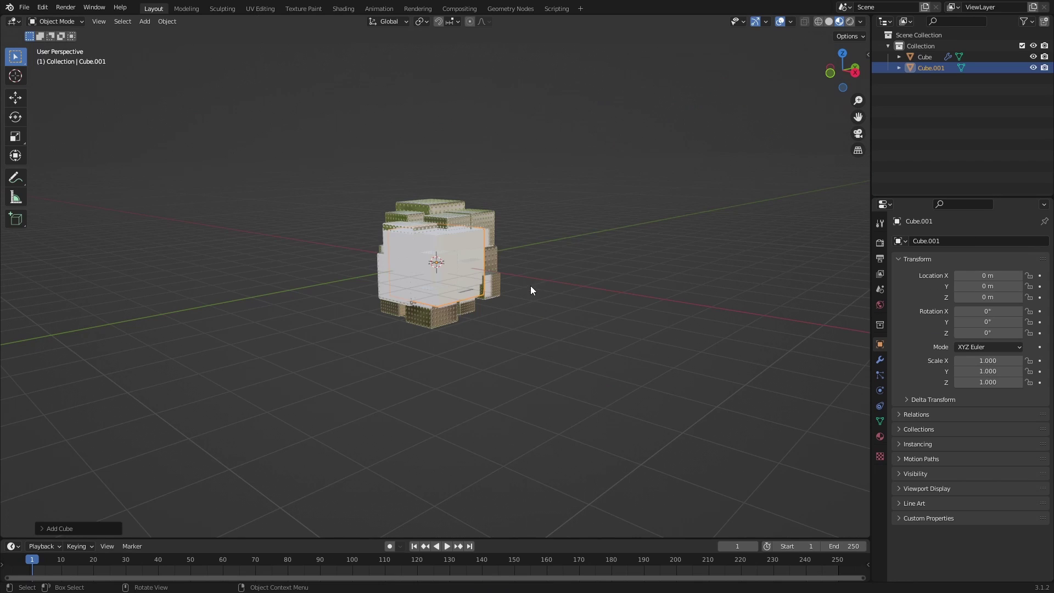
key("s")
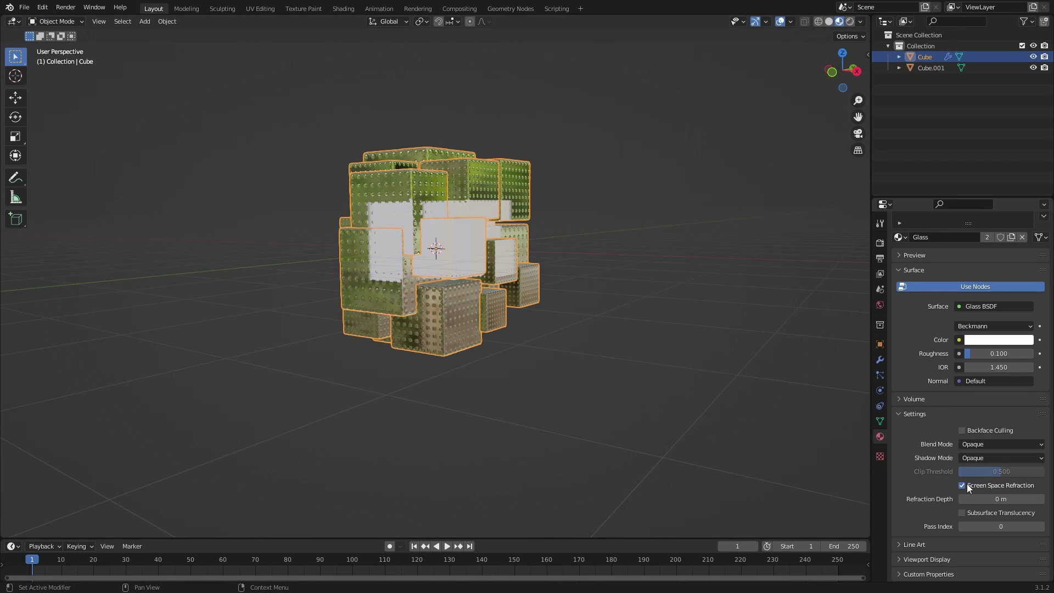
left_click(962, 485)
left_click(966, 484)
left_click(837, 439)
left_click(961, 486)
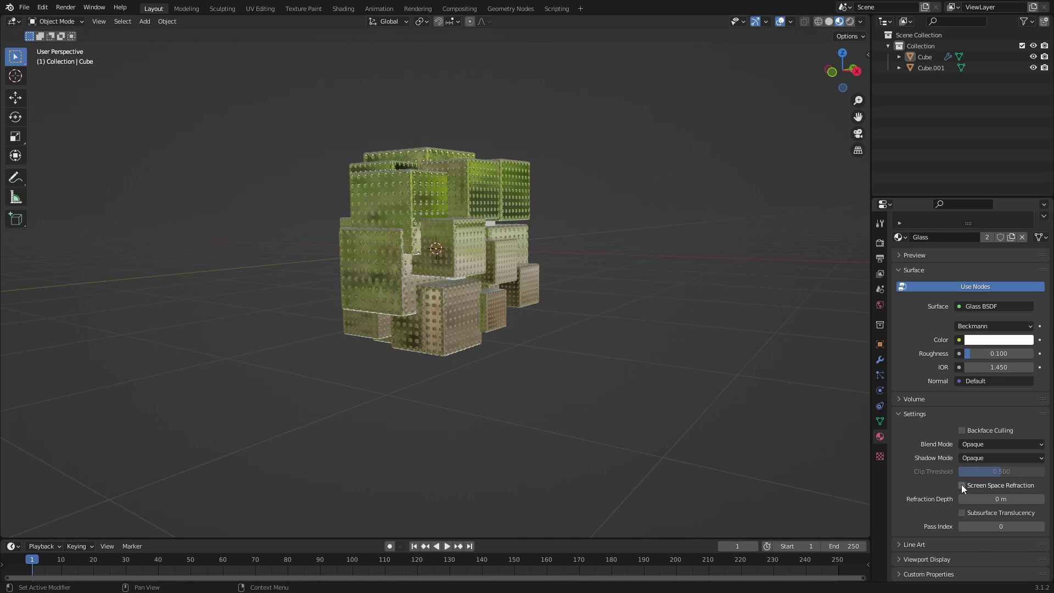
left_click(962, 486)
left_click(962, 485)
left_click(961, 485)
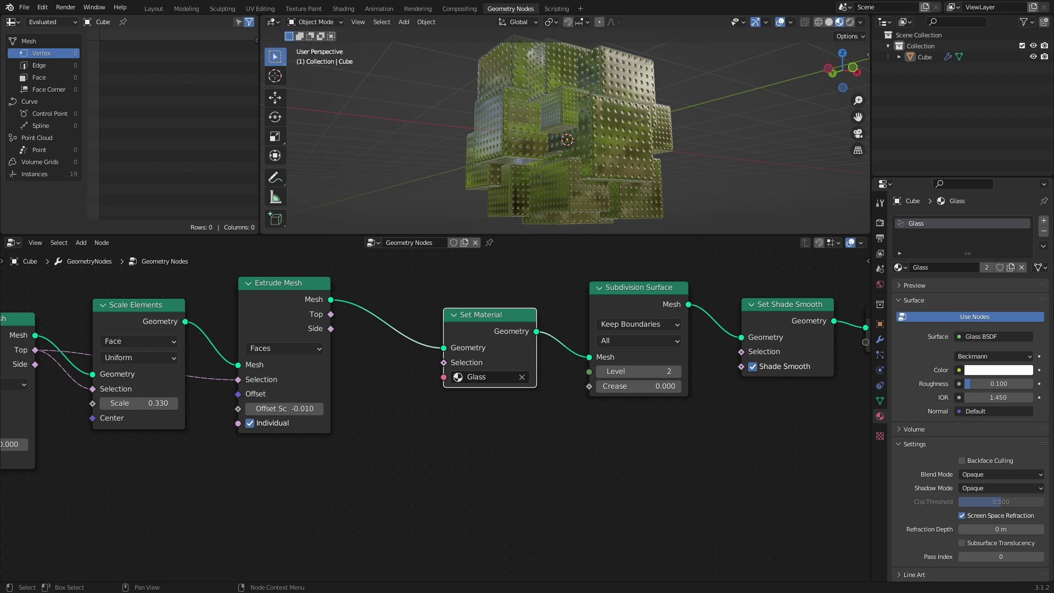
Step: Make room after the Set Material node and insert a Join Geometry node between it and Subdivision Surface
scroll(302, 443, "down", 8)
left_click_drag(693, 346, 480, 411)
key("g")
left_click(578, 403)
left_click_drag(407, 379, 371, 380)
key("shift+a")
mouse_move(433, 341)
left_click(512, 407)
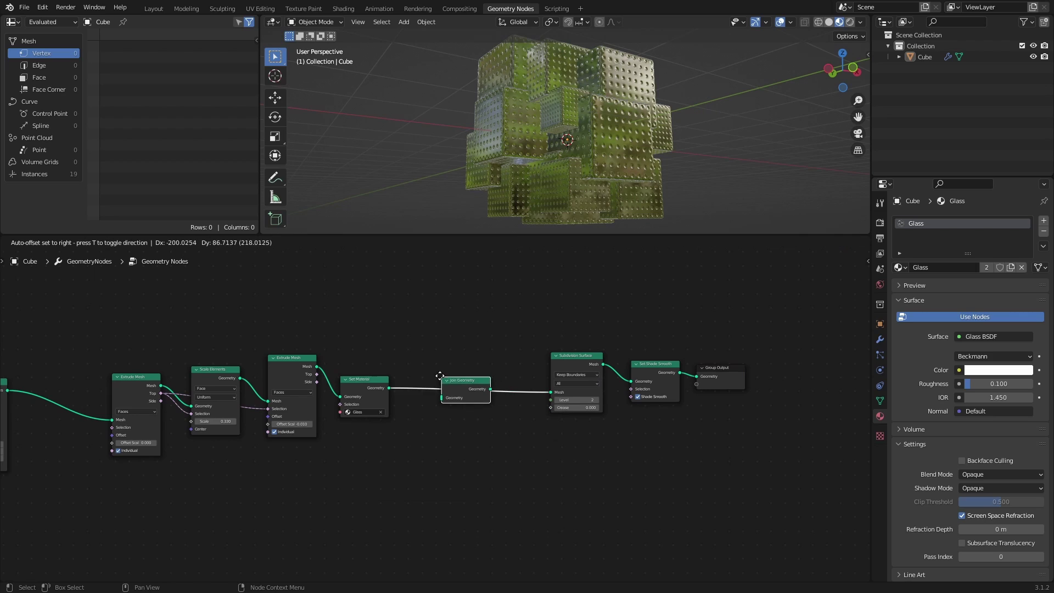
left_click(438, 375)
Step: Add a Scale Instances node above the first Extrude Mesh node
middle_click_drag(470, 365, 522, 353)
left_click_drag(519, 368, 540, 329)
middle_click_drag(511, 345, 597, 358)
middle_click_drag(581, 362, 581, 329, "ctrl")
scroll(582, 328, "down", 2)
key("shift+a")
type("scal")
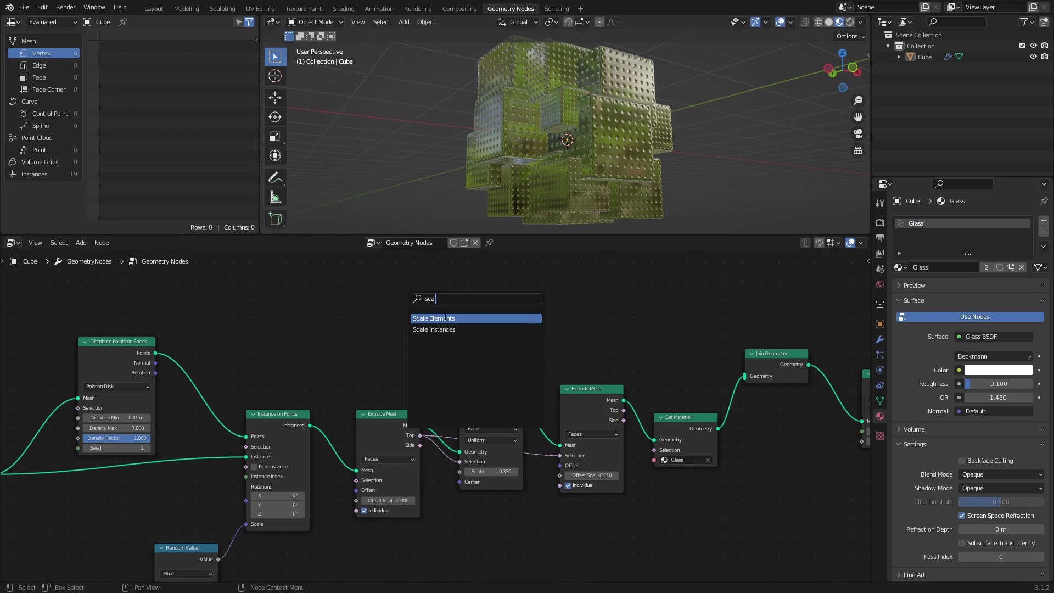
left_click(434, 329)
left_click(394, 295)
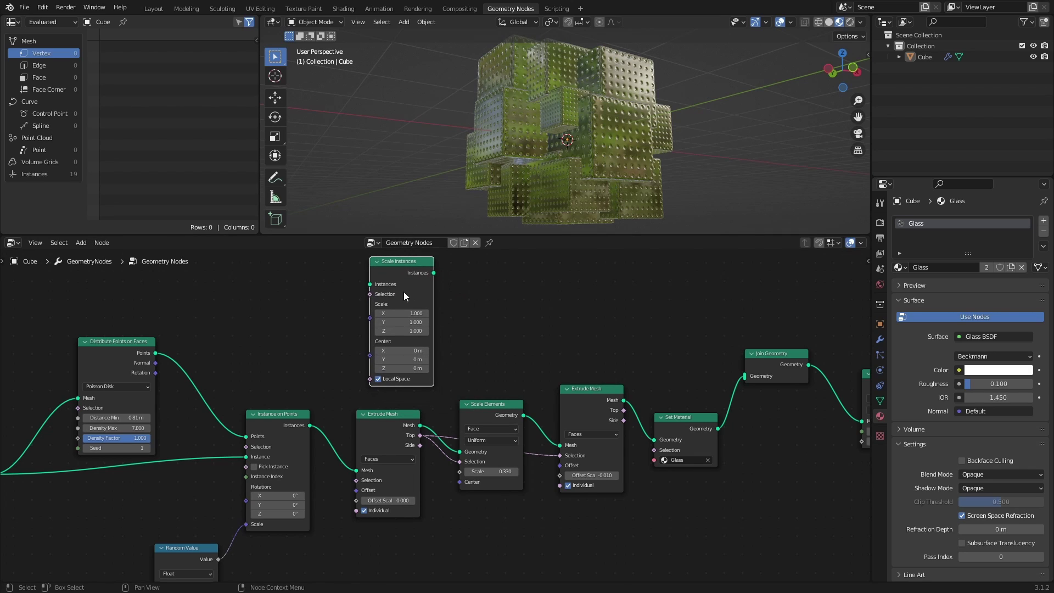
Step: Connect the Instance on Points output to Scale Instances, and the Scale Instances output to Join Geometry
left_click_drag(310, 425, 374, 286)
middle_click_drag(575, 313, 491, 333)
left_click_drag(349, 293, 661, 395)
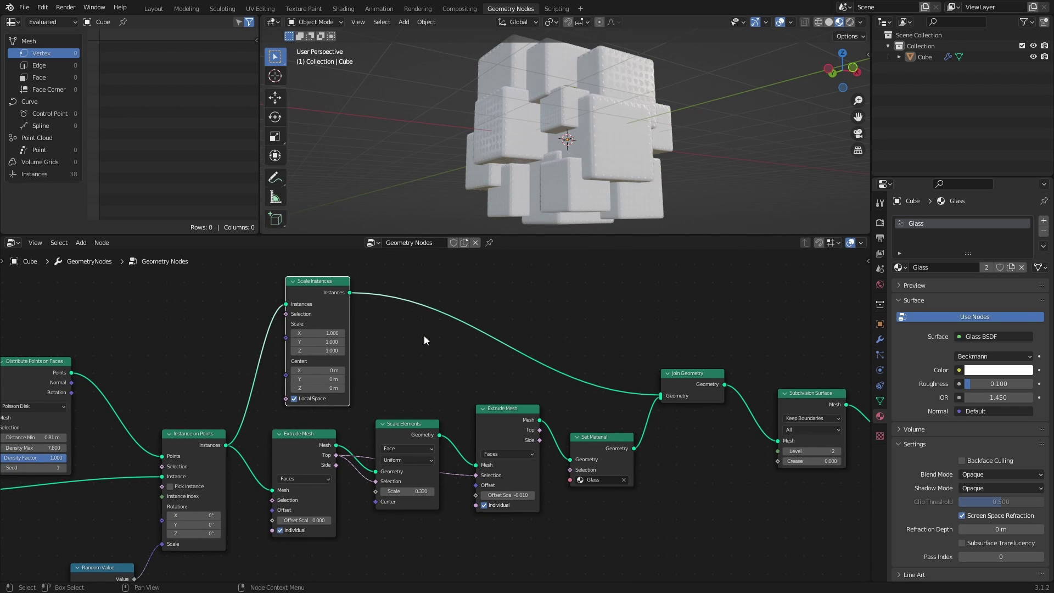
Step: Set the Scale Instances scale to 0.8 on X, Y and Z, and save the file
double_click(320, 331)
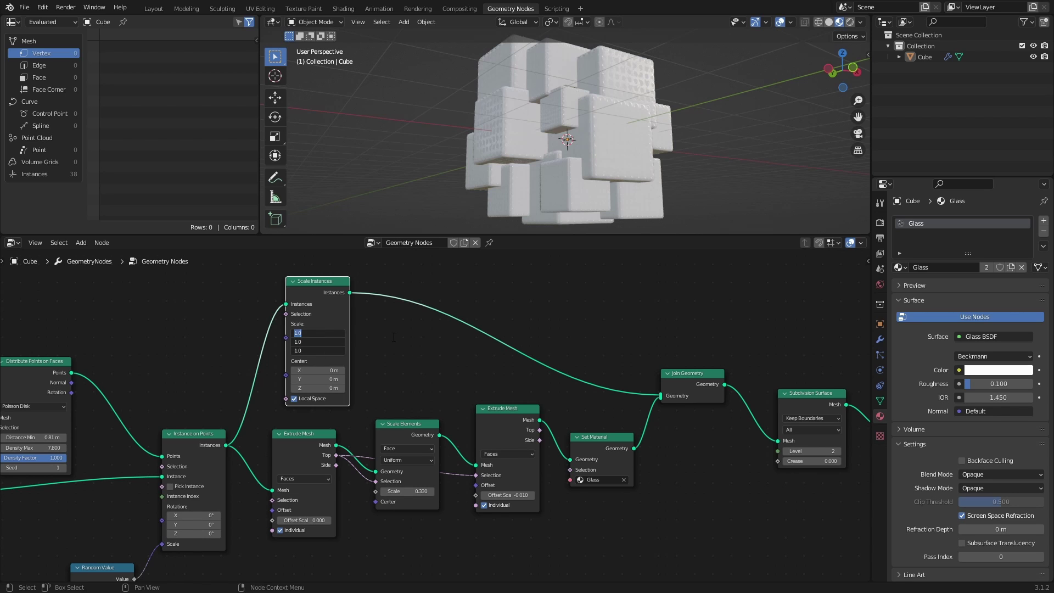
type("0.8")
key("Return")
key("ctrl+s")
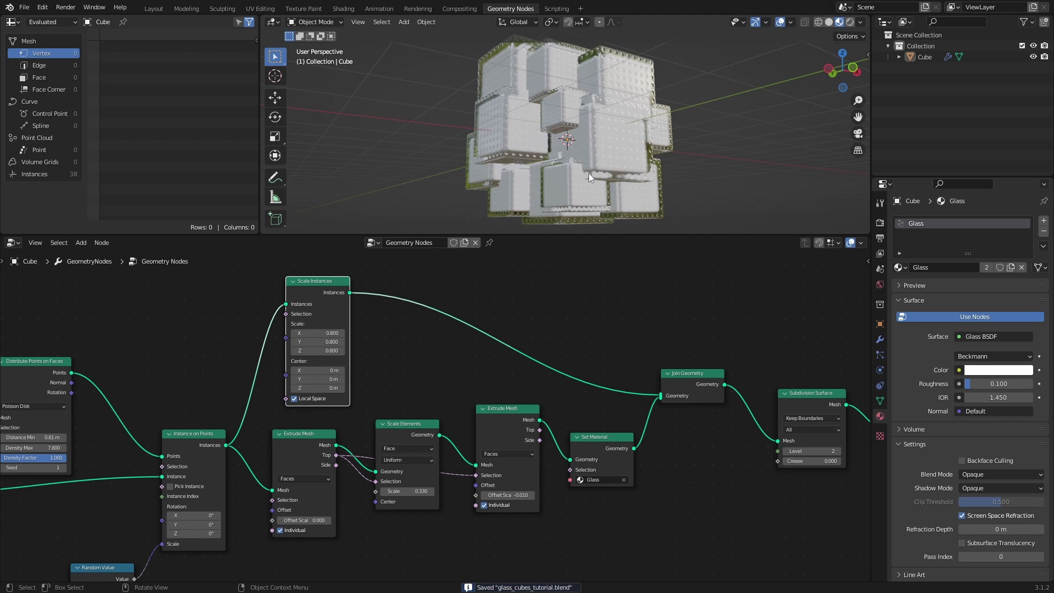
middle_click_drag(588, 173, 631, 146)
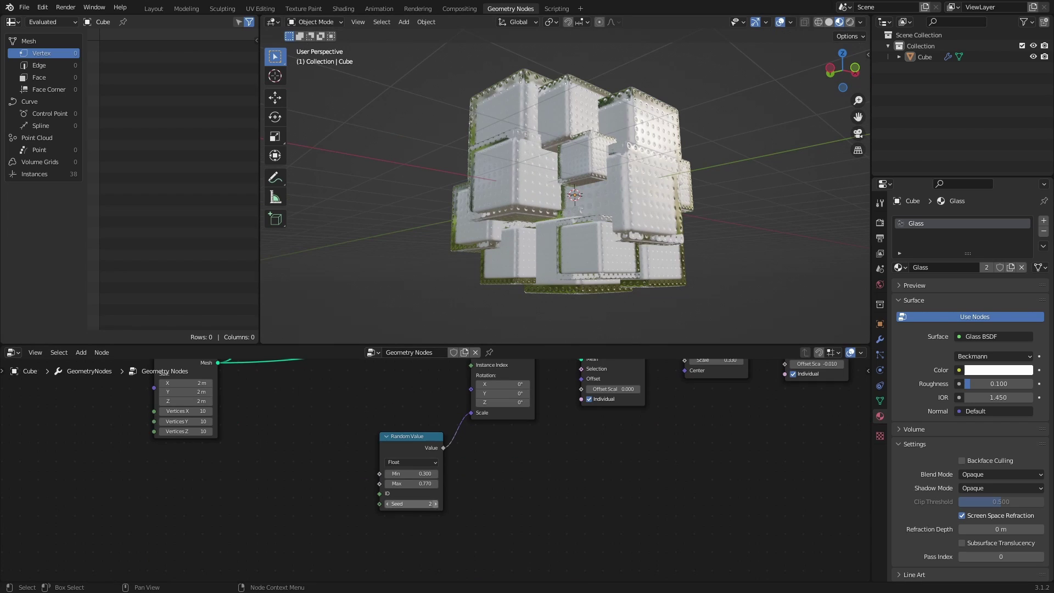
left_click(435, 503)
left_click(435, 504)
key("ctrl+z")
key("ctrl+z")
middle_click_drag(343, 413, 349, 496)
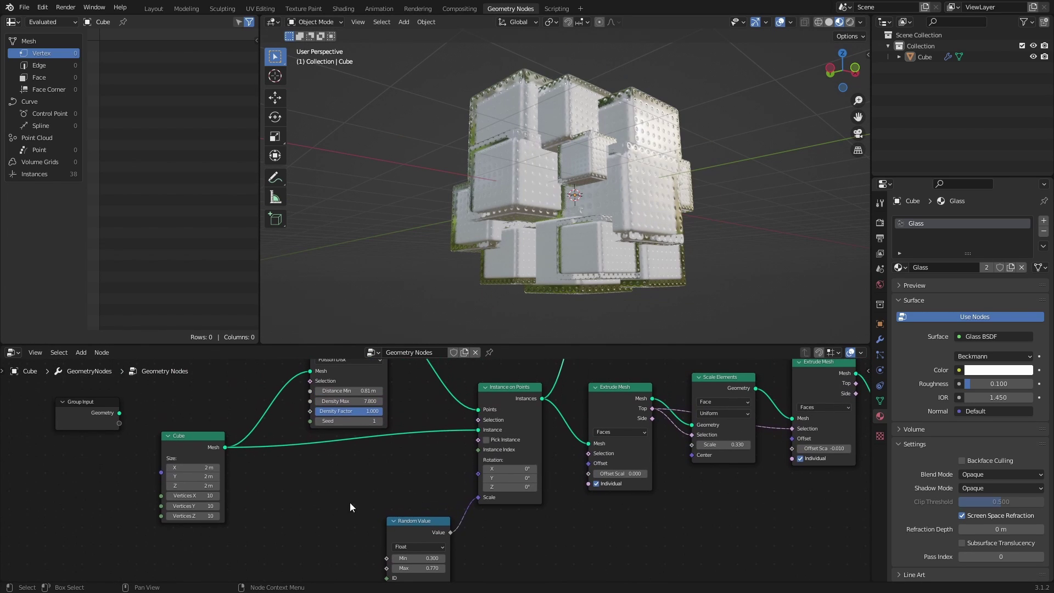
left_click_drag(358, 391, 437, 419)
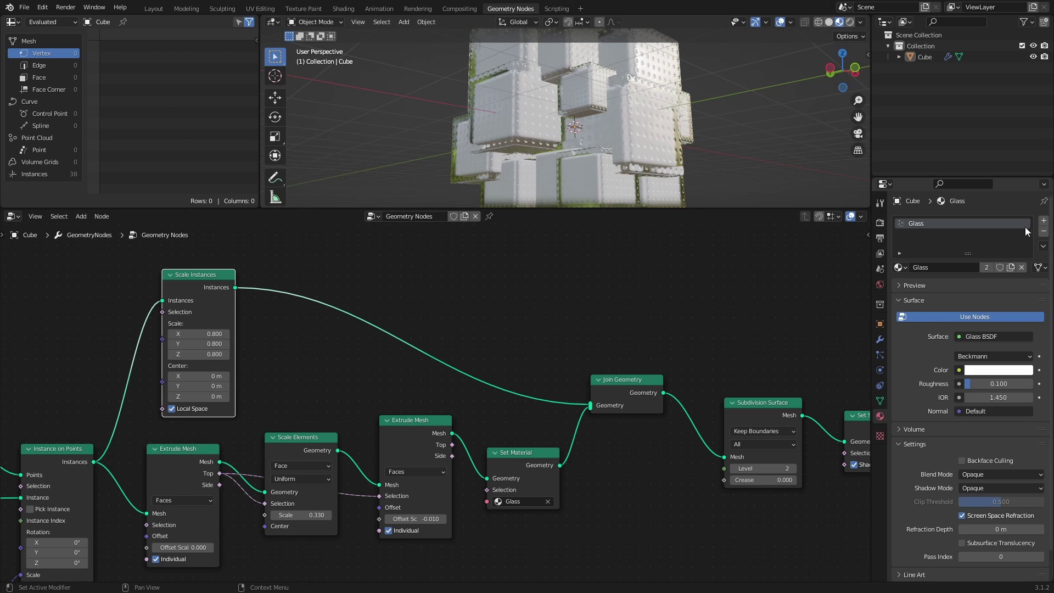
Step: Add a second material slot with a new material named Cubes, and save the file
left_click(1044, 220)
left_click(960, 290)
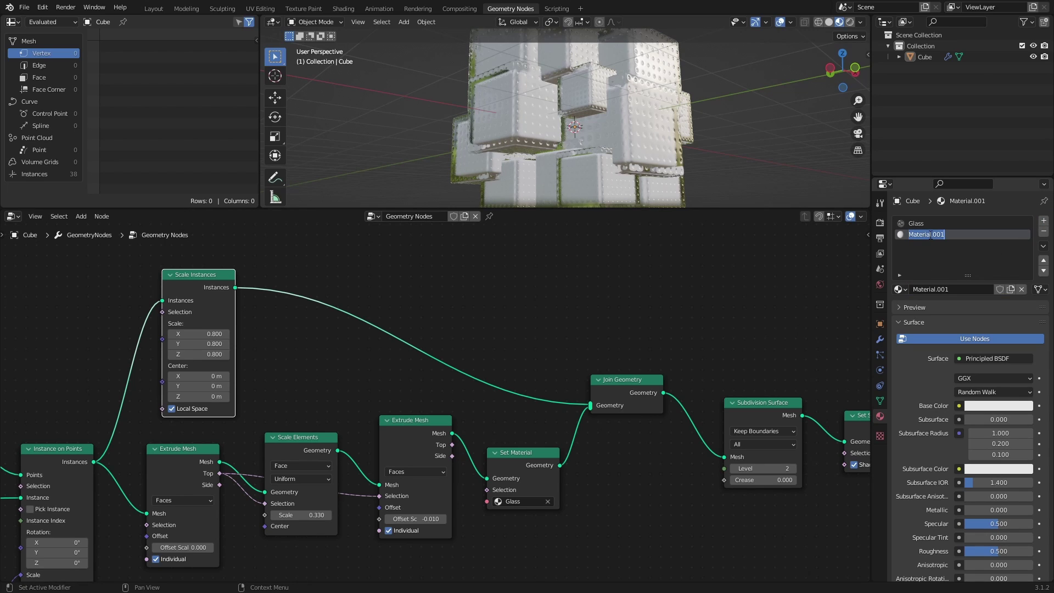
type("Cubes")
key("Return")
key("ctrl+s")
Step: Insert a Set Material node between Scale Instances and Join Geometry, assign the Cubes material, and save the file
key("shift+a")
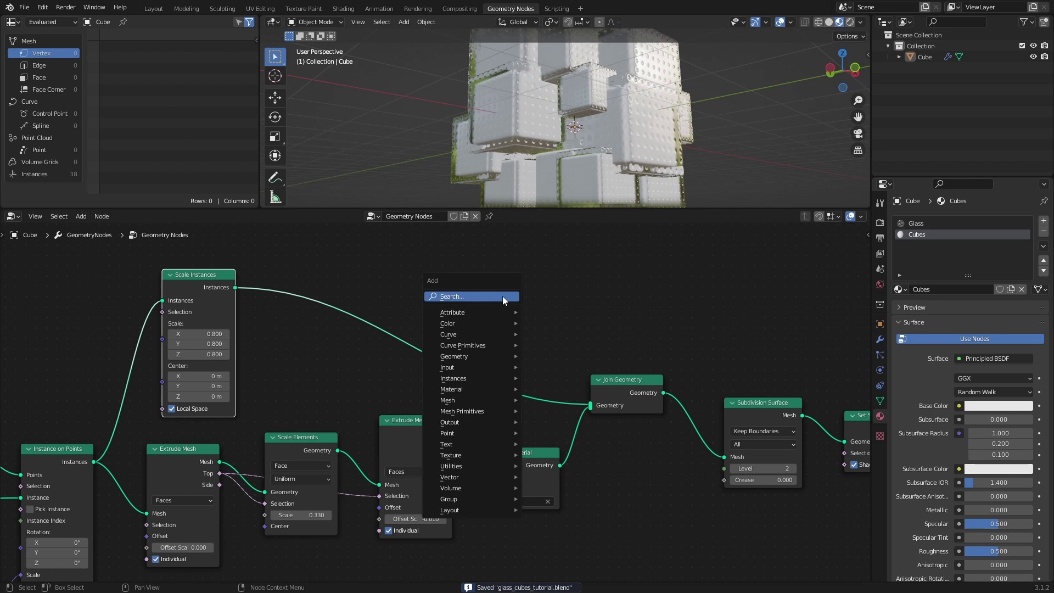
left_click(502, 295)
type("set ma")
left_click(538, 316)
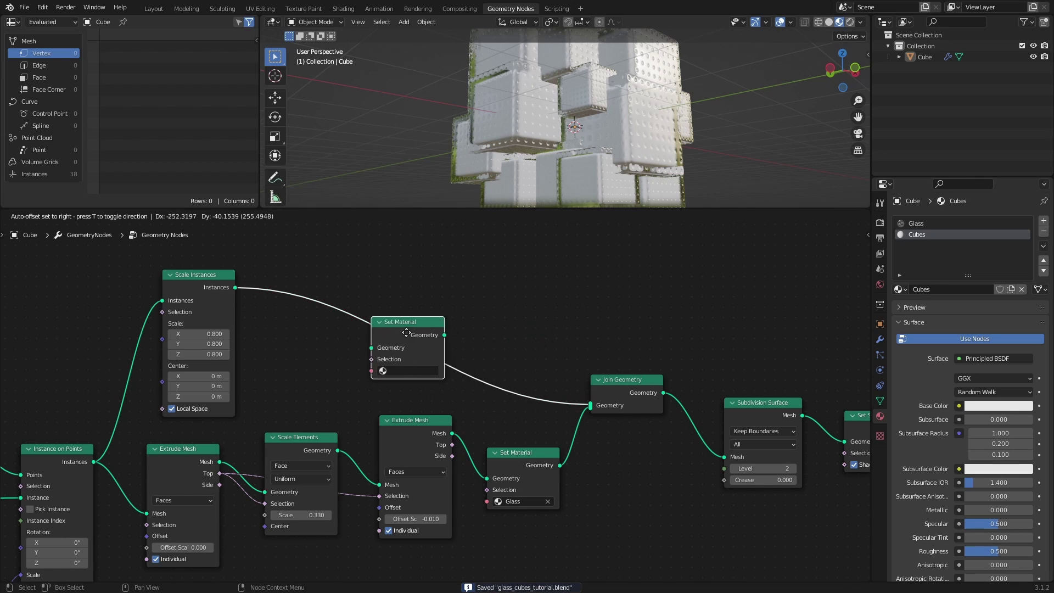
left_click(478, 345)
middle_click_drag(503, 333, 548, 313)
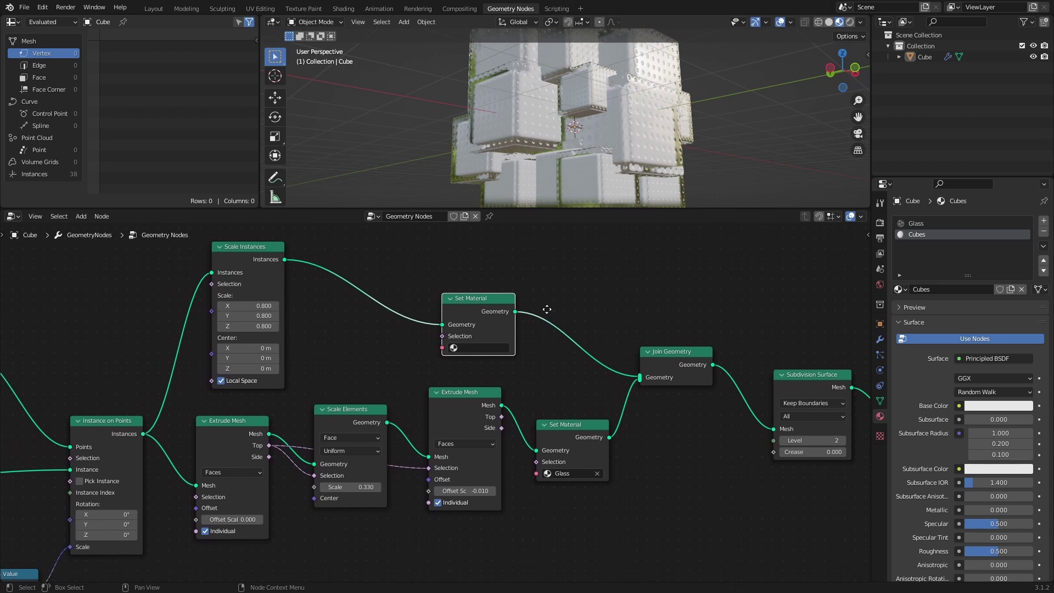
left_click(508, 350)
left_click(491, 365)
key("ctrl+s")
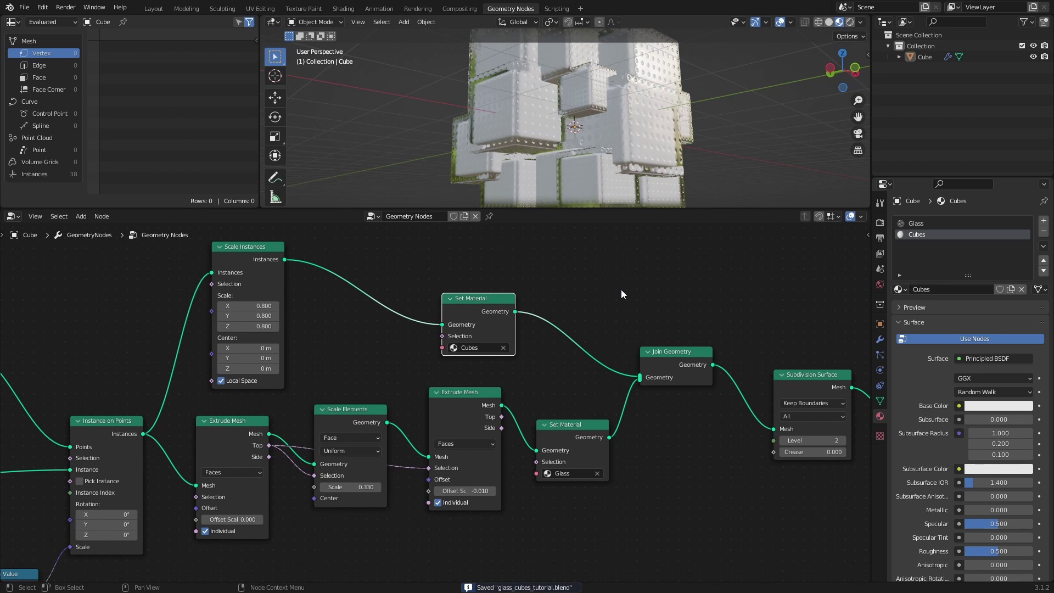
Step: Change the Cubes material's base color to a bright yellow and save the file
left_click(987, 407)
left_click_drag(971, 287, 943, 304)
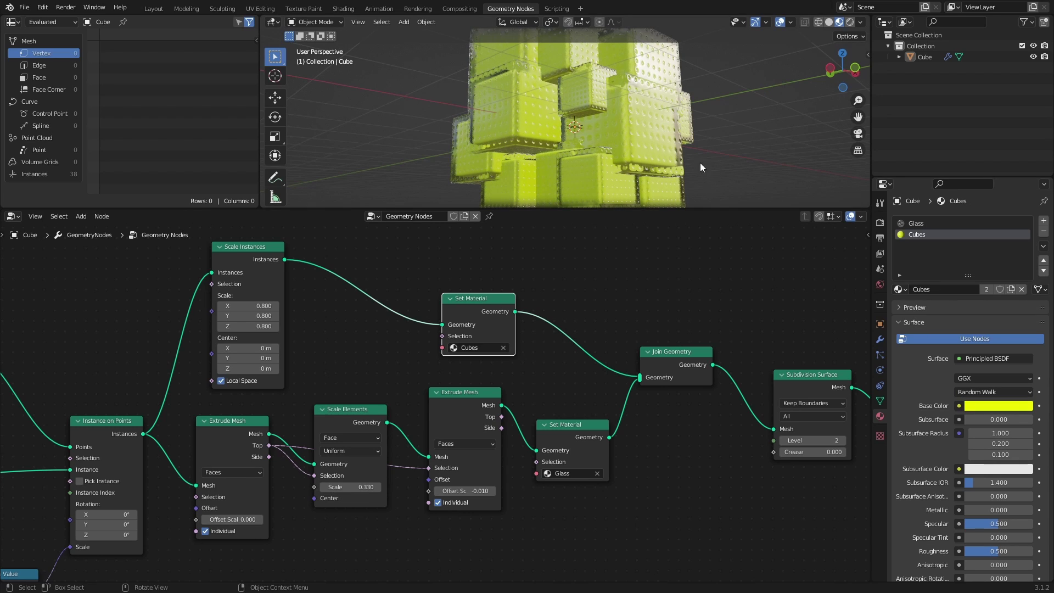
key("ctrl+s")
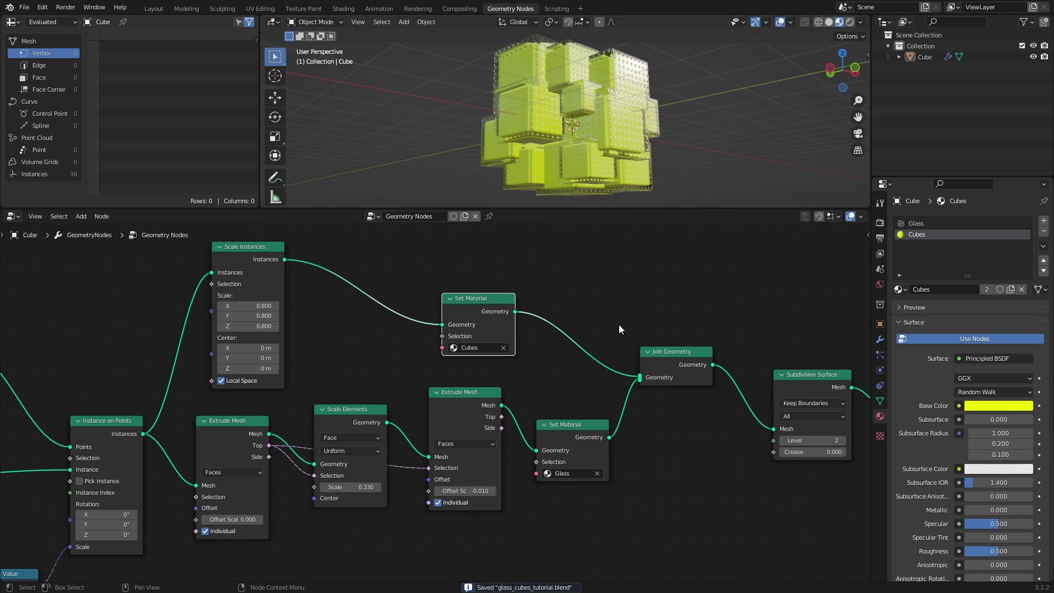
Step: Switch the render engine to Cycles and set the device to GPU Compute
left_click(880, 222)
left_click(983, 222)
left_click(993, 257)
left_click(984, 250)
left_click(991, 272)
scroll(991, 276, "down", 1)
Step: Show the 3D viewport in rendered shading and check its lighting options
left_click(849, 22)
left_click(847, 23)
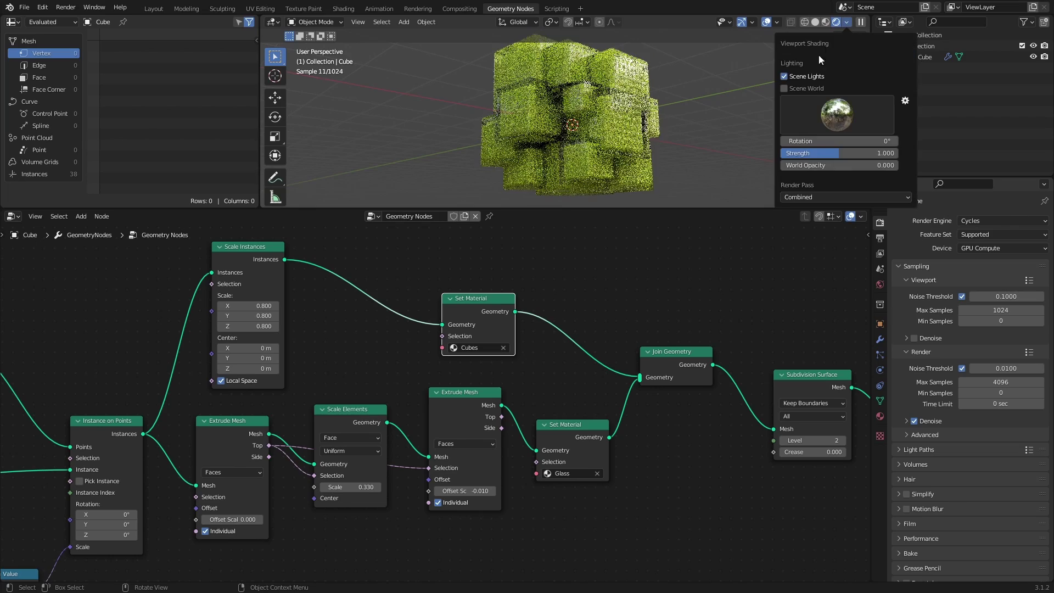
middle_click_drag(694, 132, 690, 114)
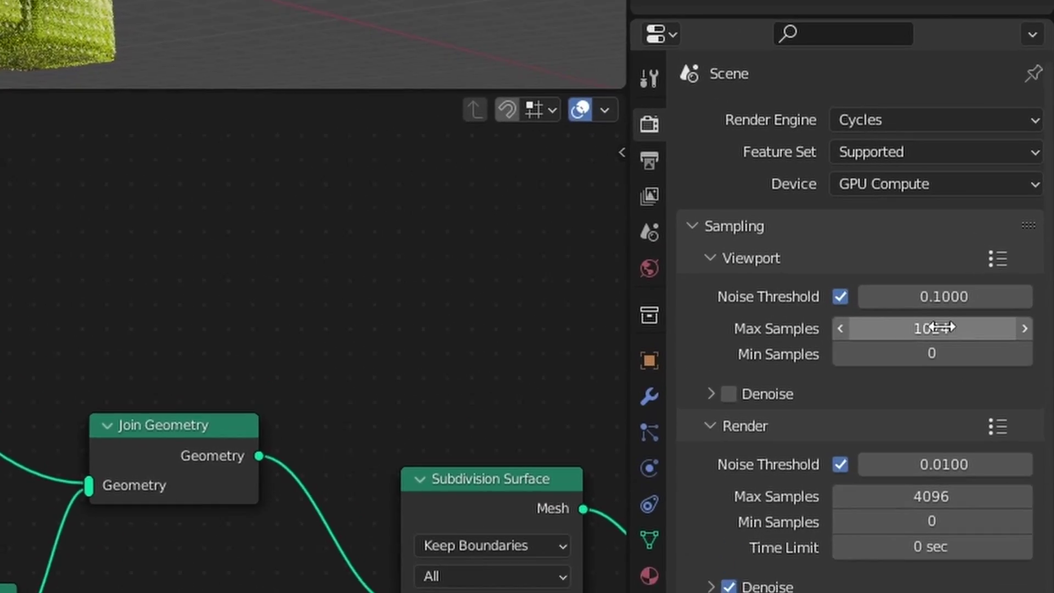
Step: Set the viewport sampling's Max Samples to 32
left_click(1000, 310)
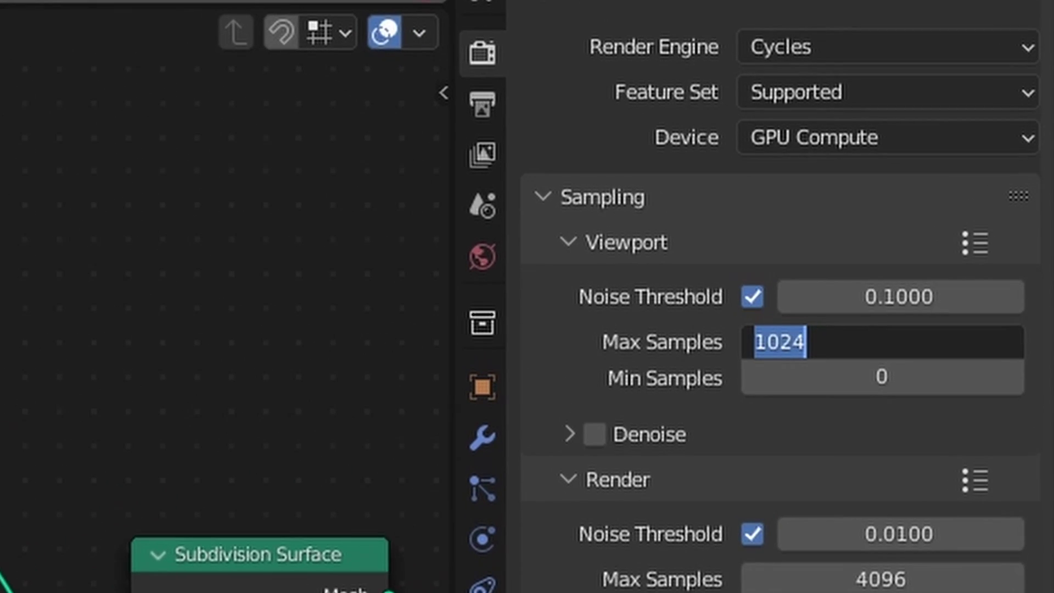
type("32")
key("Return")
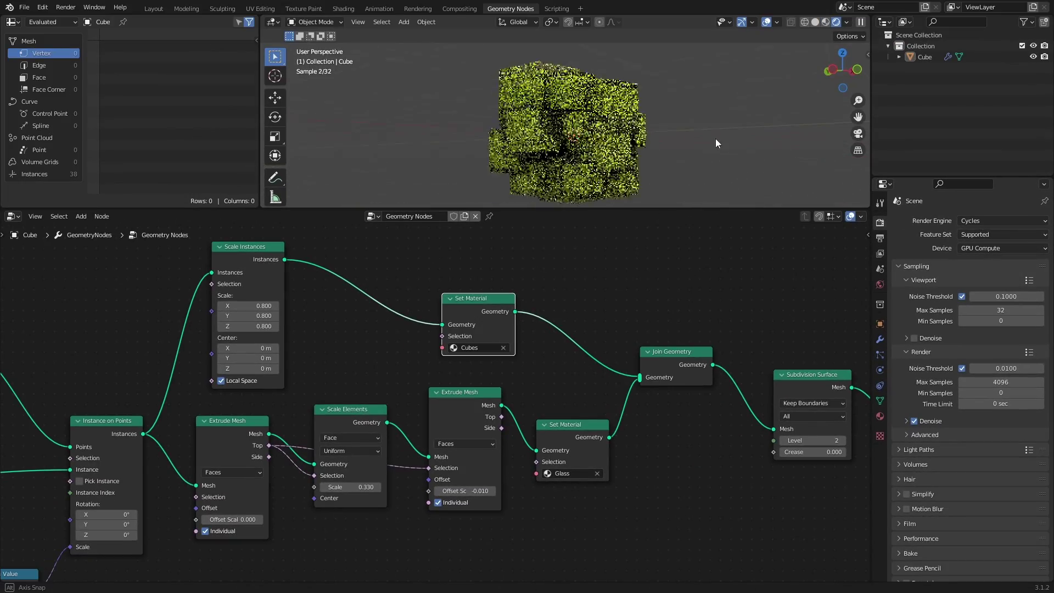
Step: Enlarge the 3D viewport for inspecting the rendered cluster, and save the file
middle_click_drag(719, 139, 644, 123)
key("ctrl+s")
left_click_drag(647, 209, 583, 279)
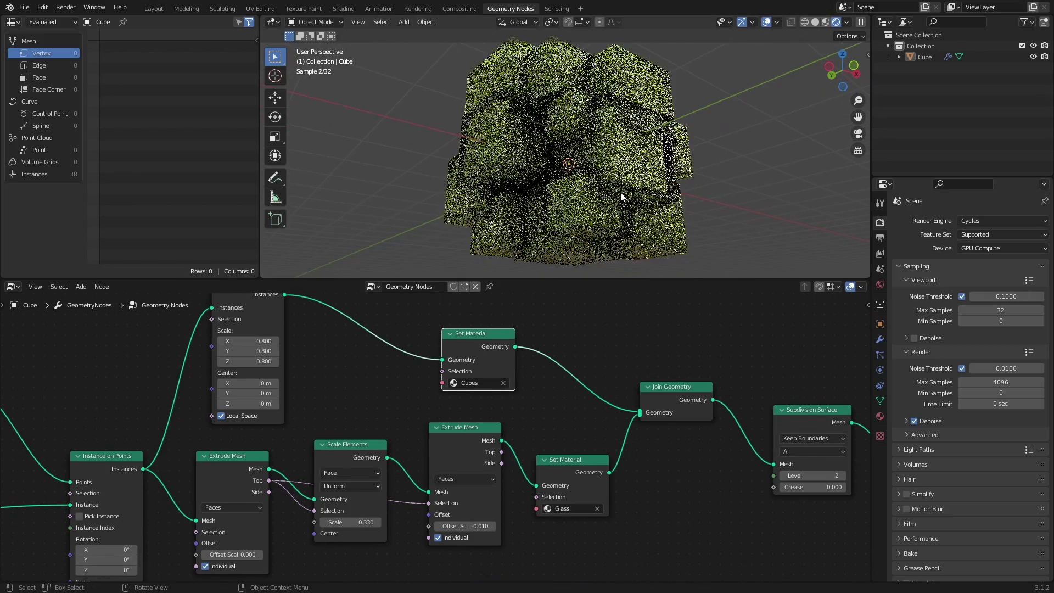
key("ctrl+s")
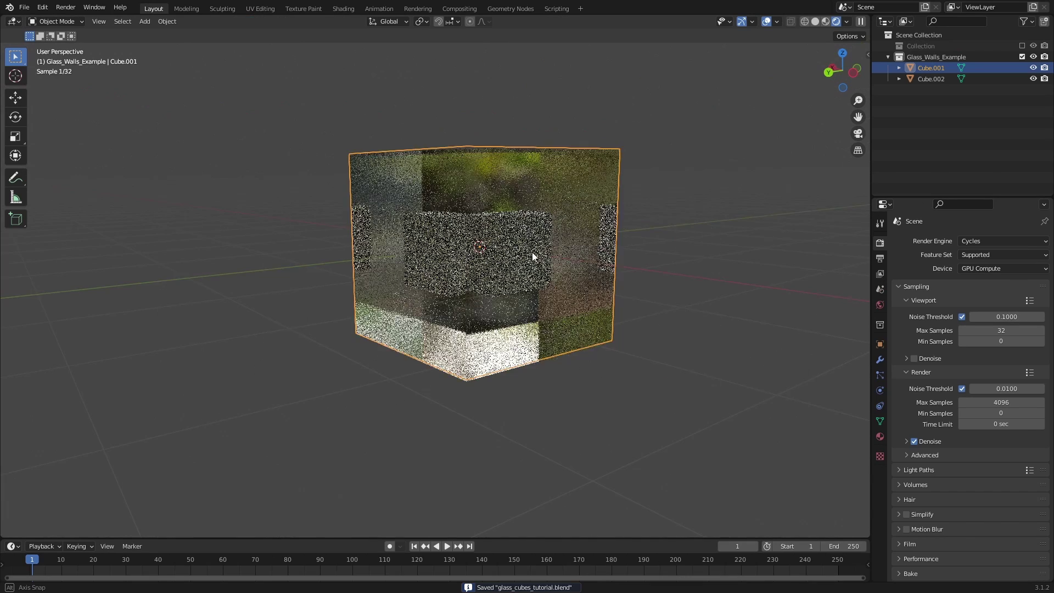
Step: In the glass walls example, duplicate the outer cube's whole mesh in place and scale the copy down slightly to form inner walls
middle_click_drag(516, 242, 573, 305)
scroll(633, 256, "up", 3)
key("z")
key("Tab")
key("a")
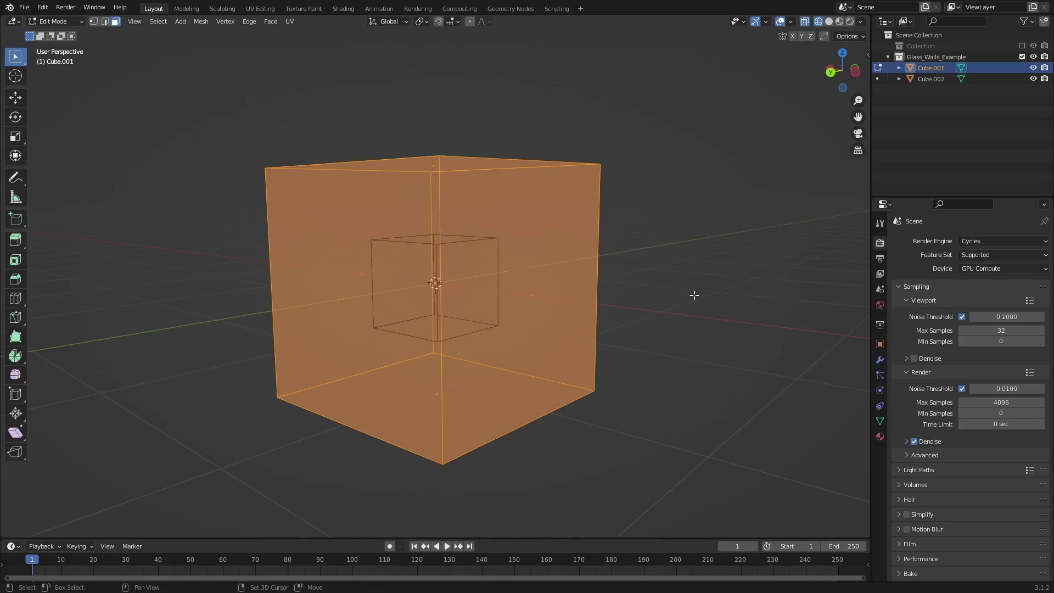
key("shift+d")
right_click(694, 296)
key("s")
left_click(752, 254)
key("Tab")
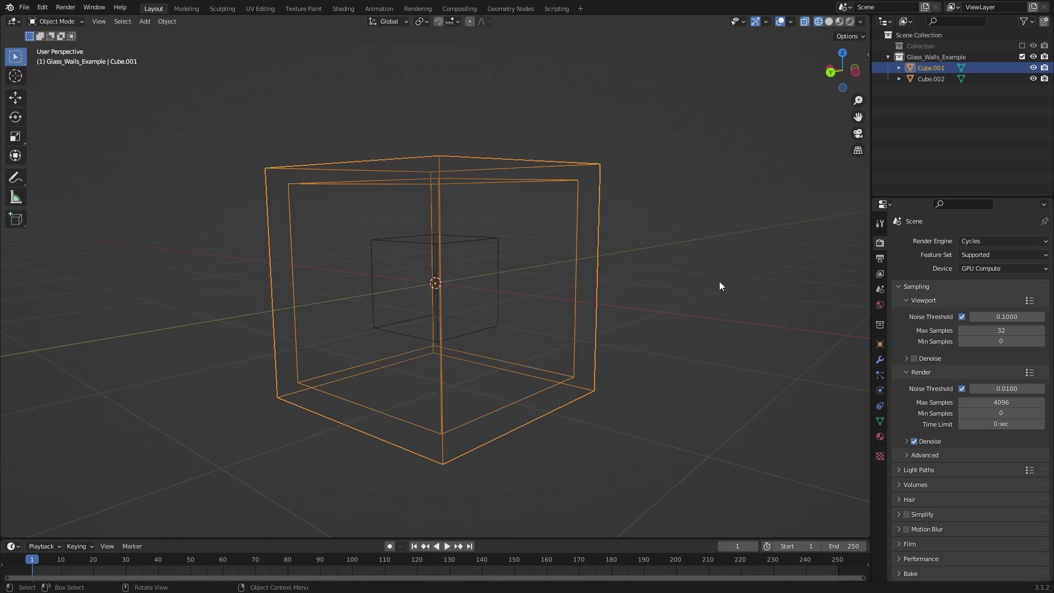
Step: Examine the double-walled glass example cube in rendered shading from another angle
key("shift+z")
mouse_move(558, 297)
middle_mouse_down()
mouse_move(618, 270)
mouse_move(556, 287)
middle_mouse_up()
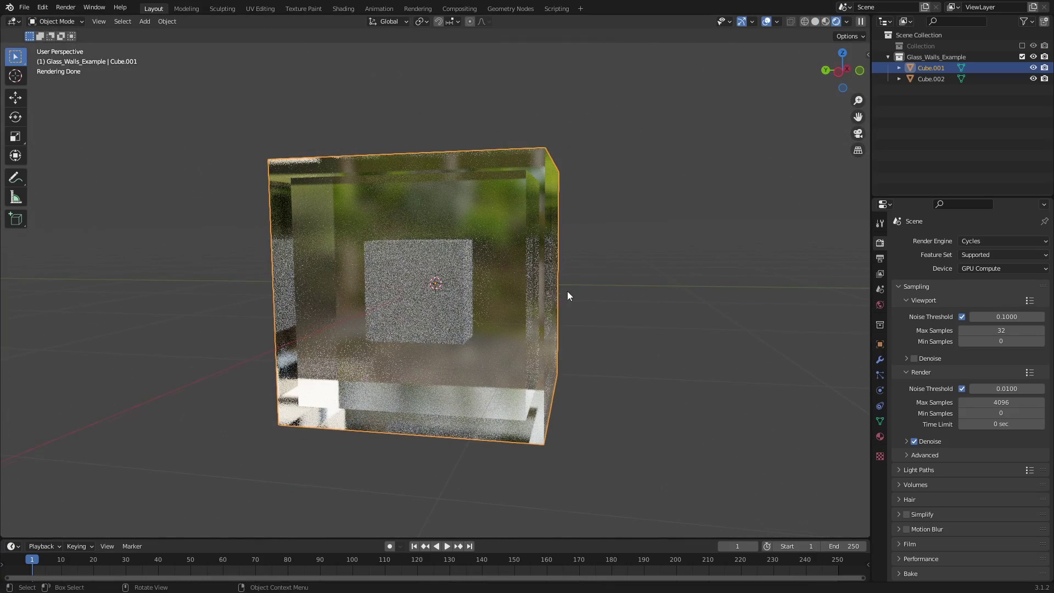
mouse_move(569, 292)
middle_mouse_down()
mouse_move(732, 289)
mouse_move(644, 294)
middle_mouse_up()
Step: Recalculate the normals of the inner cube shell in wireframe edit mode
key("Tab")
key("z")
left_click(569, 300)
key("shift+n")
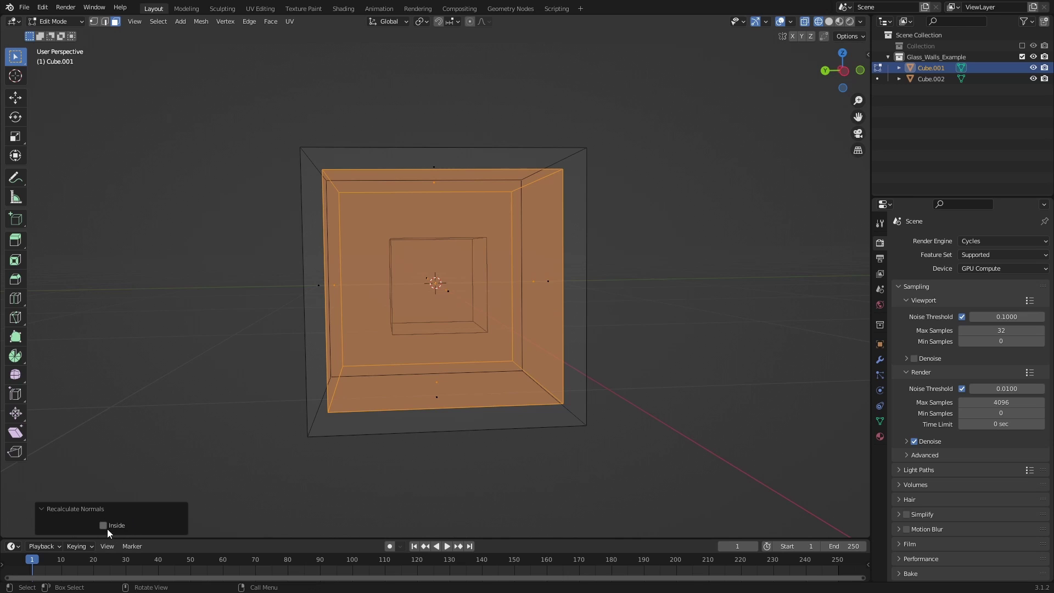
left_click(40, 509)
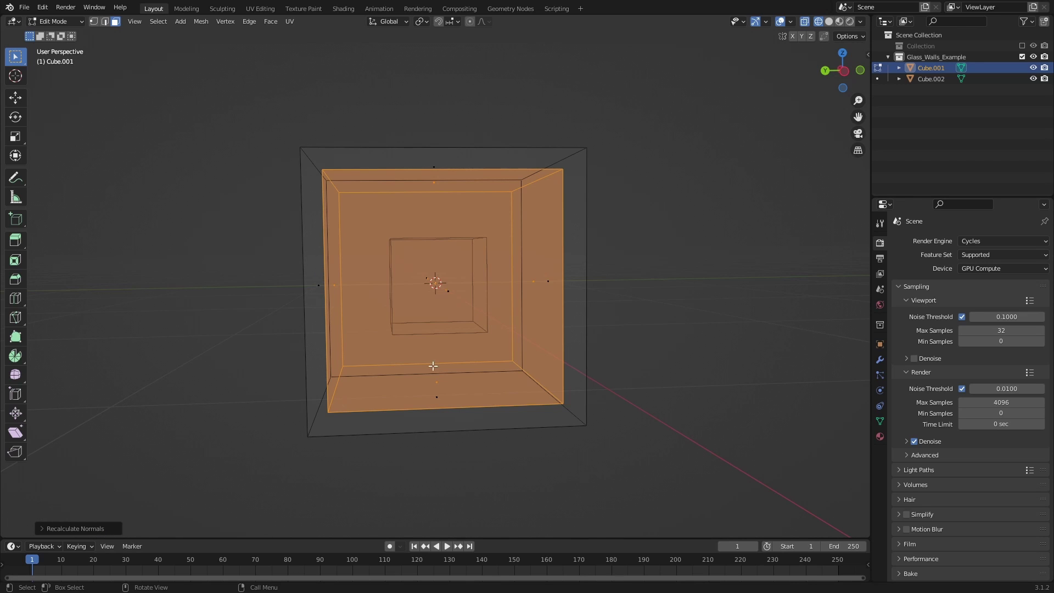
Step: Recalculate the inner cube shell's normals with the Inside option toggled, comparing the glass in rendered shading
key("Tab")
key("z")
left_click(663, 200)
mouse_move(624, 306)
middle_mouse_down()
mouse_move(627, 293)
mouse_move(600, 292)
mouse_move(628, 311)
middle_mouse_up()
key("Tab")
key("shift+n")
left_click(52, 528)
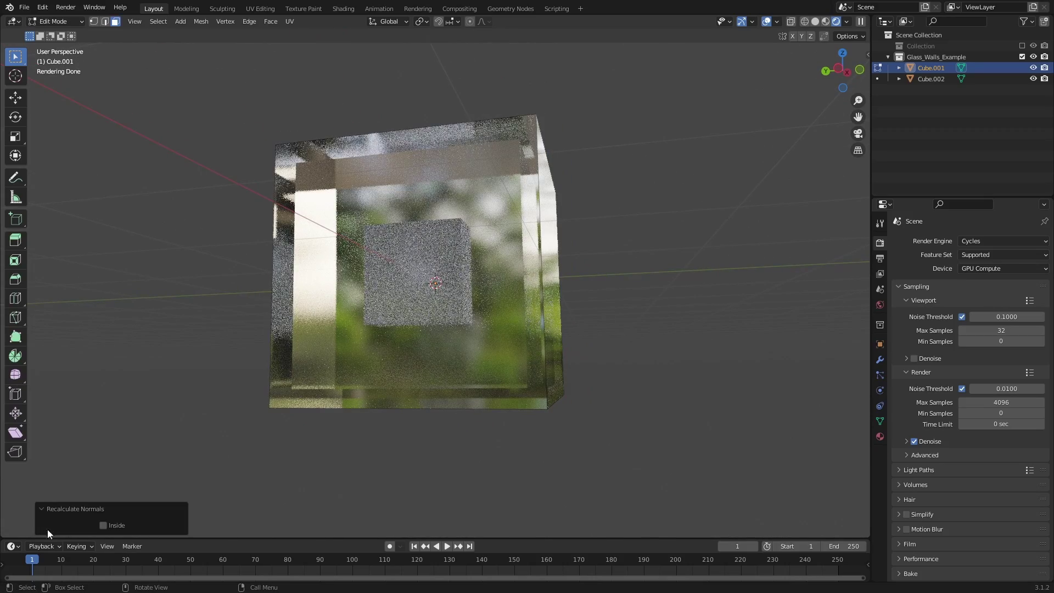
left_click(103, 525)
left_click(103, 525)
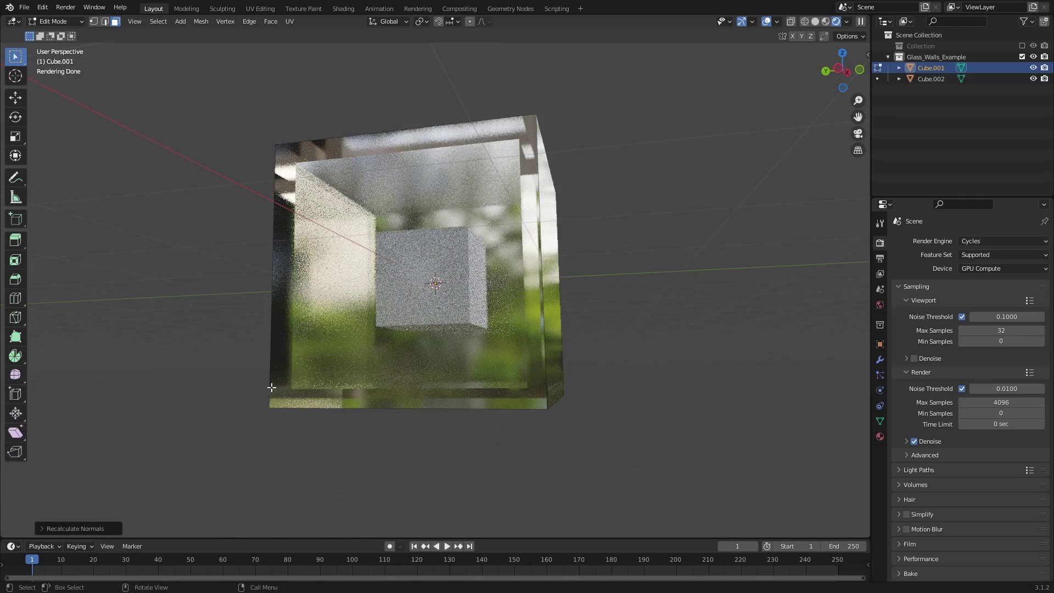
middle_click_drag(280, 380, 343, 326)
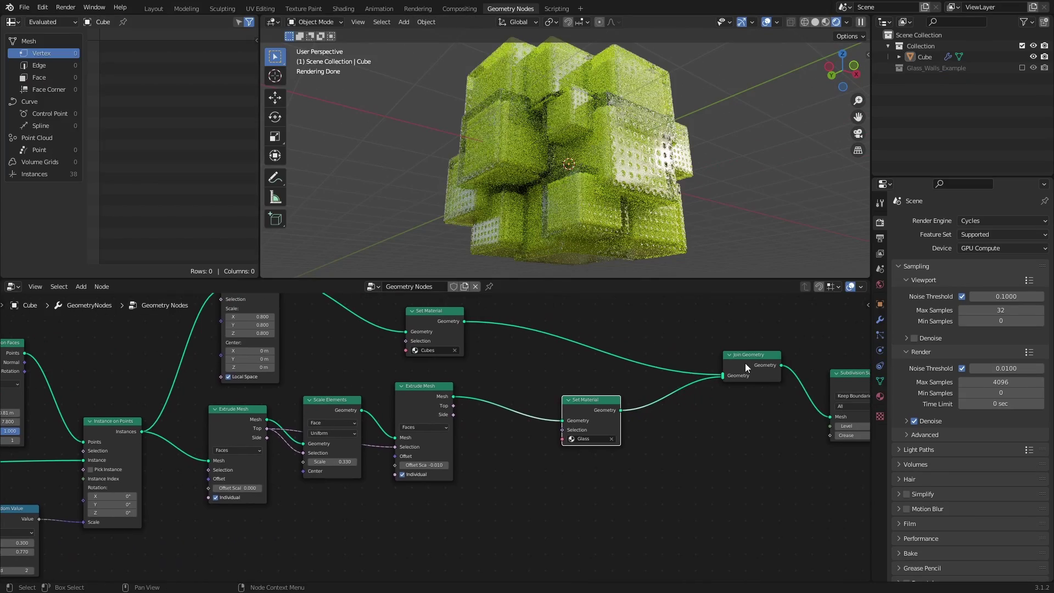
Step: Duplicate the Join Geometry node, insert it between the second Extrude Mesh and the Glass Set Material node, and save the file
left_click(746, 363)
key("shift+d")
left_click(522, 410)
left_click_drag(529, 402, 547, 461)
middle_click_drag(588, 465, 758, 361)
key("ctrl+s")
Step: Add a Scale Instances node below the first Extrude Mesh node
middle_click_drag(549, 431, 546, 427)
key("shift+a")
left_click(512, 362)
type("scale")
left_click(521, 392)
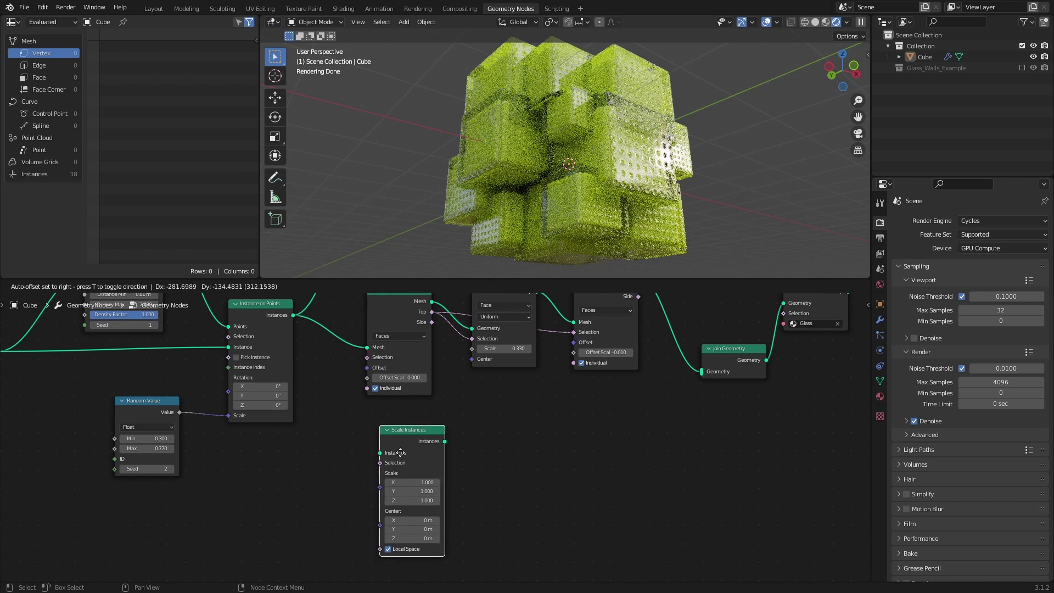
left_click(405, 454)
Step: Add a Flip Faces node beside the Scale Instances node
middle_click_drag(540, 450, 535, 440)
key("shift+a")
left_click(516, 365)
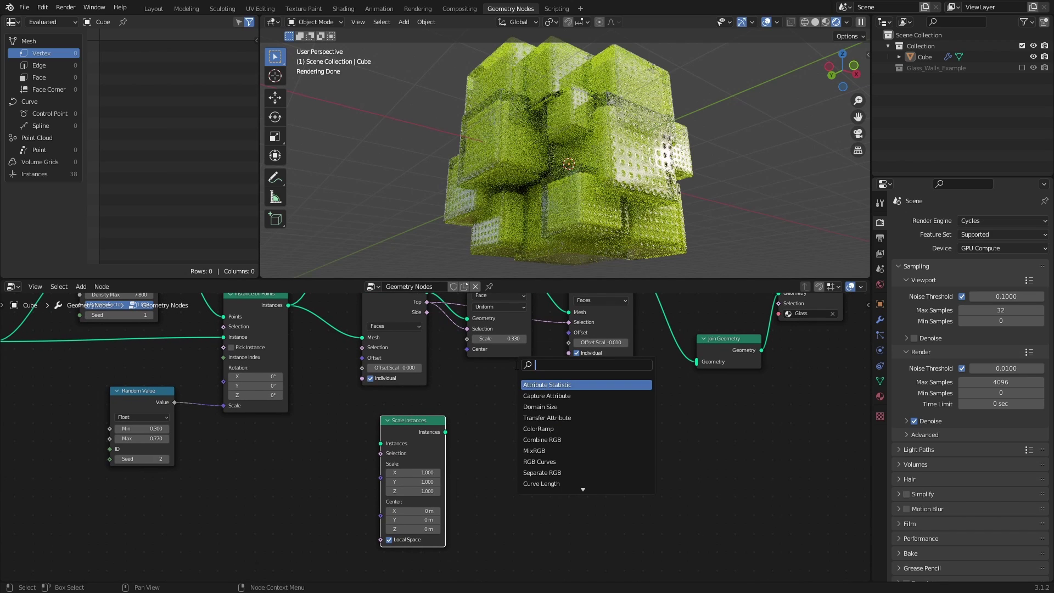
left_click(535, 384)
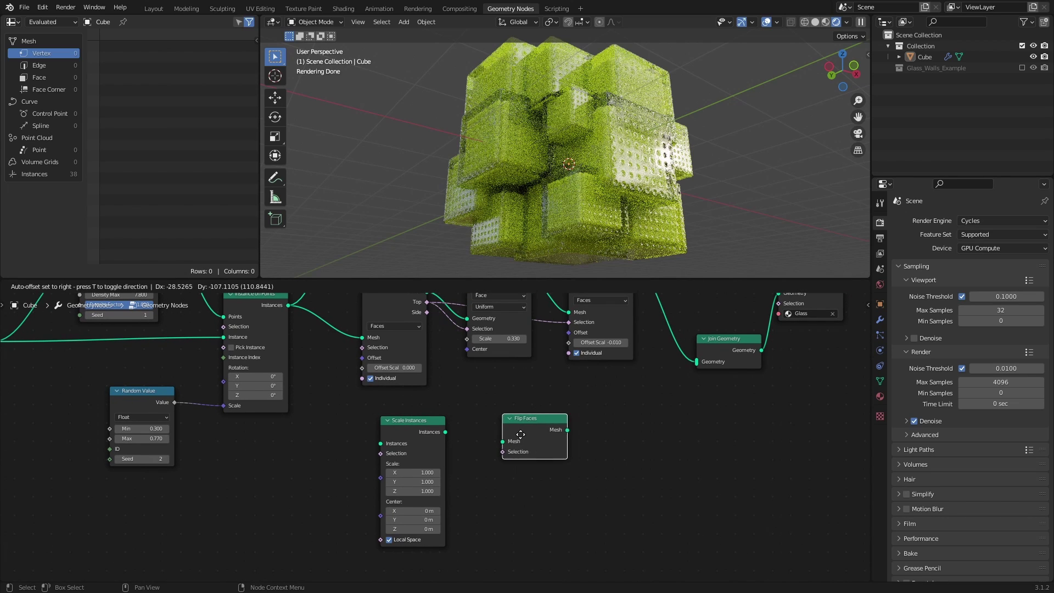
left_click(499, 434)
middle_click_drag(585, 395, 565, 409, "ctrl")
Step: Link the Instance on Points output through Scale Instances and Flip Faces into the Join Geometry node before the Glass material
left_click_drag(281, 335, 290, 350)
left_click_drag(362, 453, 459, 459)
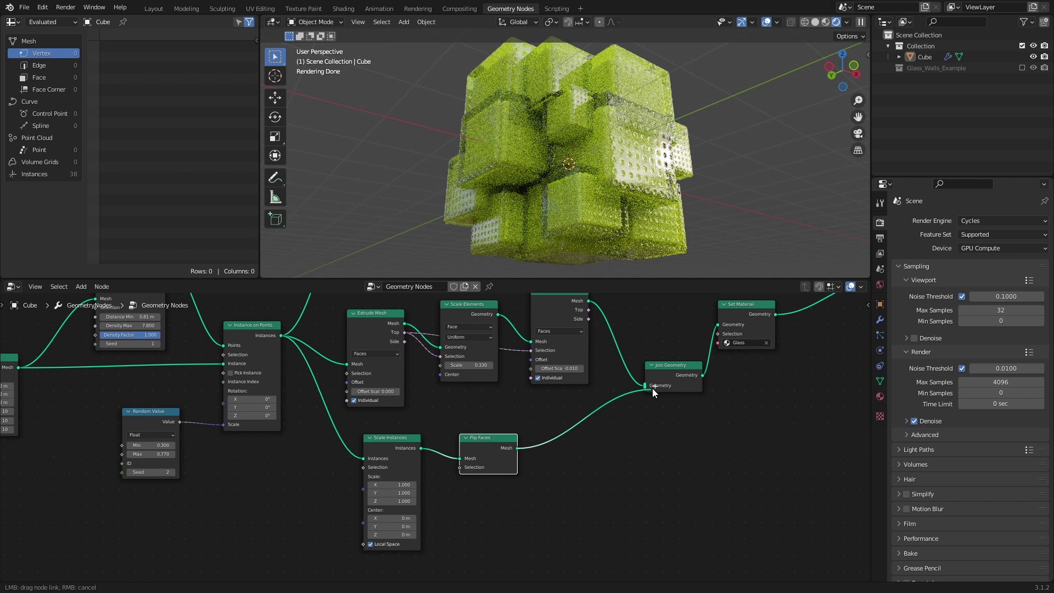
left_click_drag(653, 387, 647, 390)
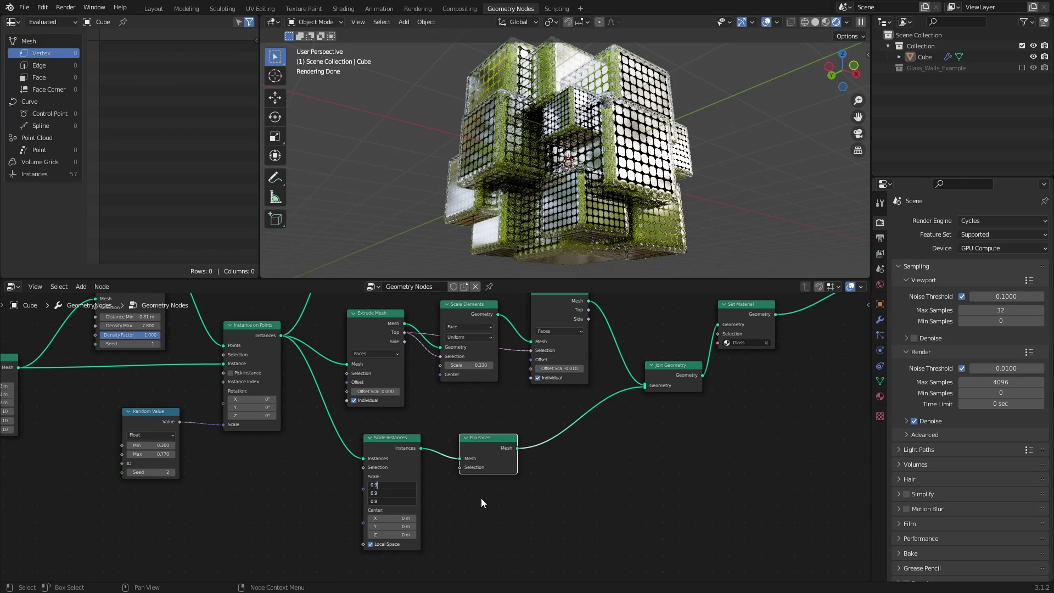
Step: Set the Scale Instances scale to 0.9 on all three axes and save the file
key("Return")
key("ctrl+s")
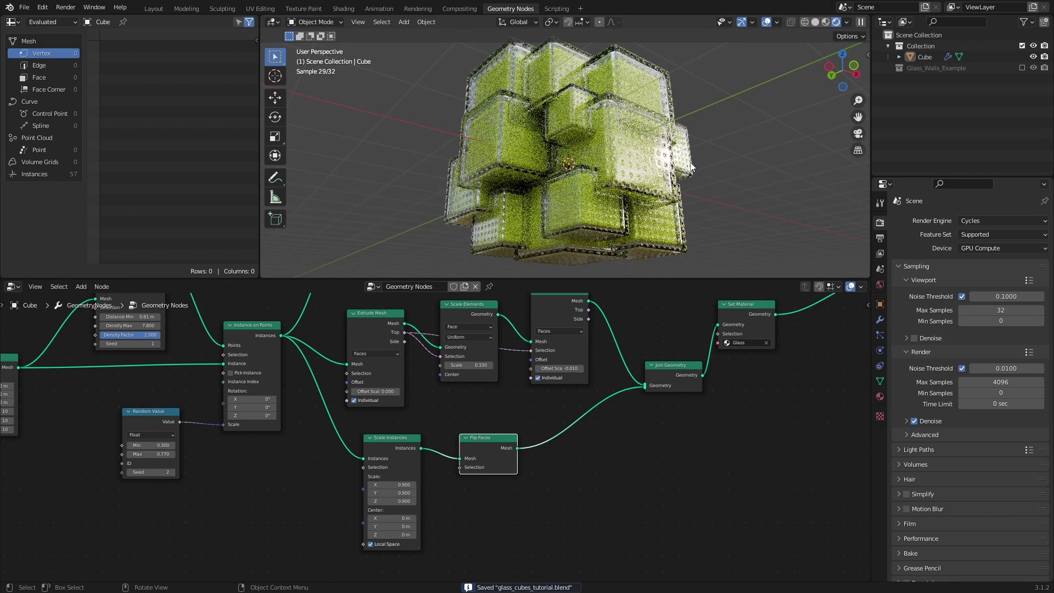
middle_click_drag(690, 166, 653, 172)
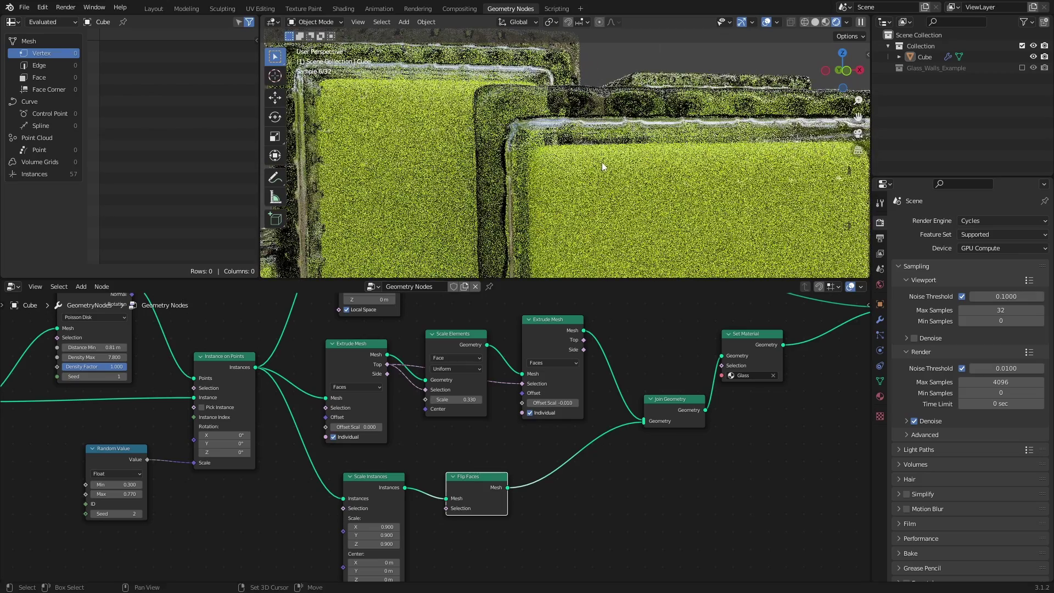
Step: Add an Edge Angle node beneath the Instance on Points node
middle_click_drag(601, 162, 532, 187, "shift")
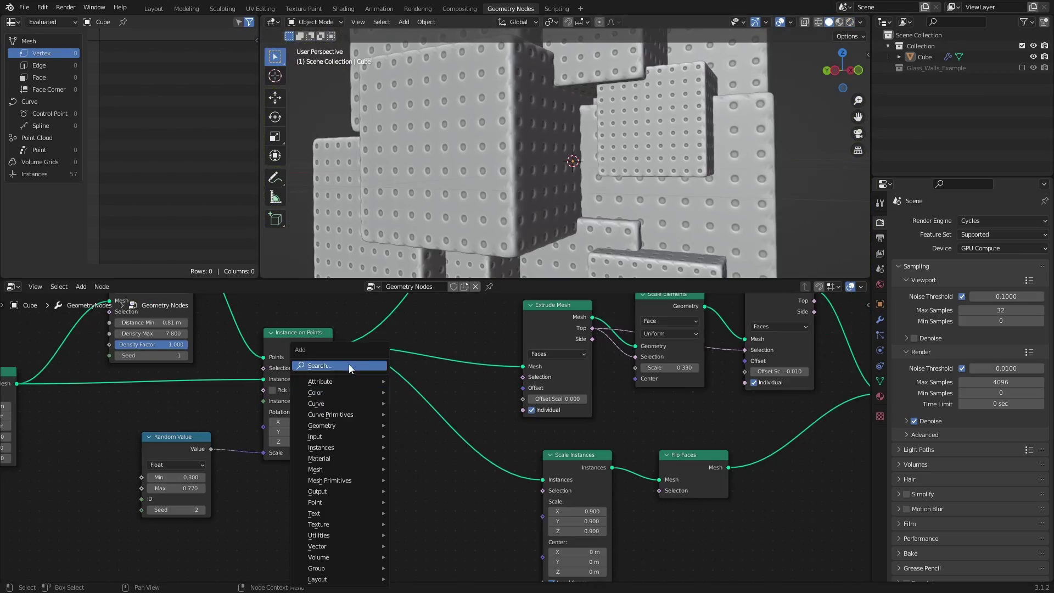
type("edge")
left_click(380, 384)
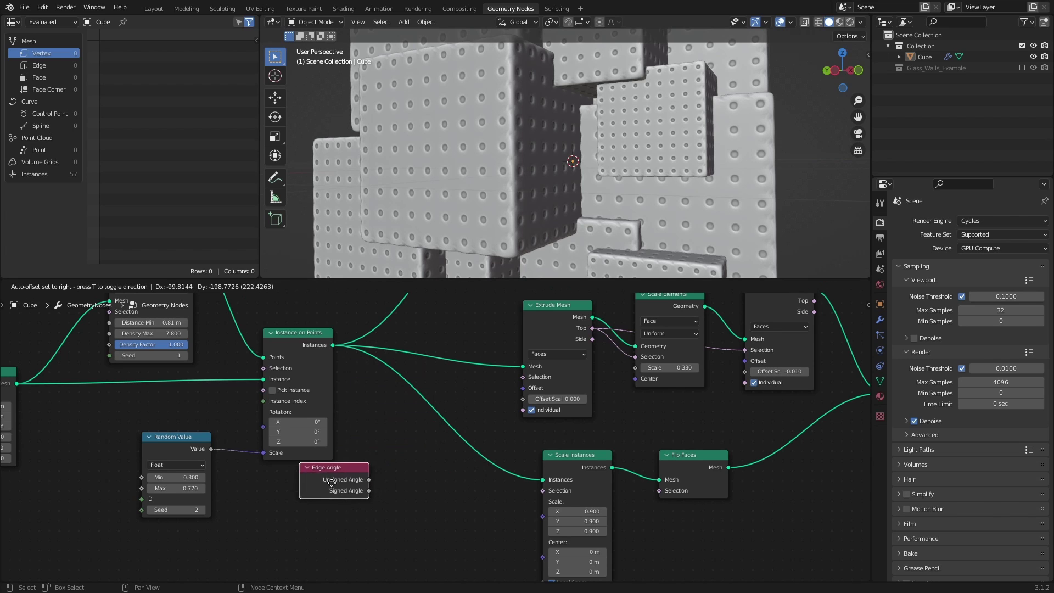
left_click(448, 444)
middle_click_drag(447, 445, 456, 408)
left_click_drag(386, 410, 302, 454)
Step: Add a Compare node set to Less Than with B at 0.3, and feed the edge's Unsigned Angle into A
key("shift+a")
mouse_move(371, 536)
left_click(468, 446)
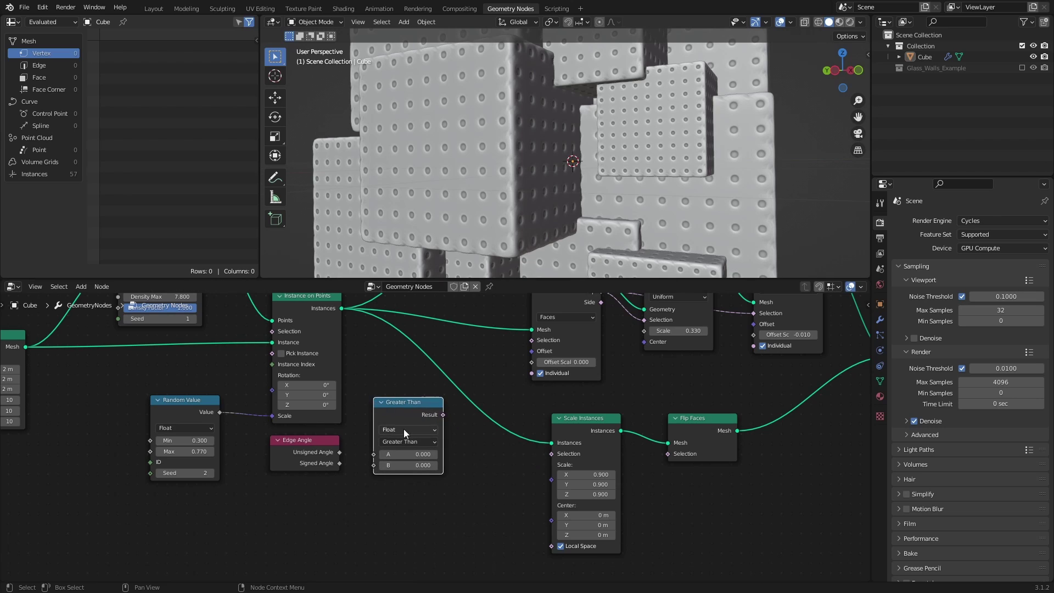
left_click(430, 458)
left_click(339, 455)
left_click(403, 472)
left_click(409, 465)
type("0.3")
key("Return")
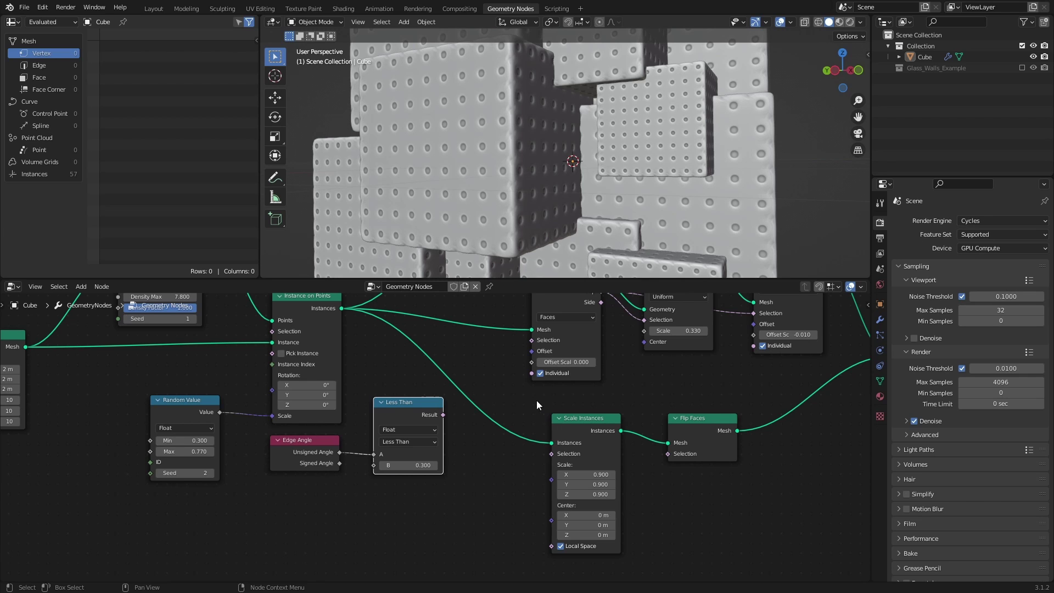
Step: Link the Less Than result to the Selection of the first Extrude Mesh node
middle_click_drag(451, 418, 417, 446)
left_click_drag(498, 371, 501, 364)
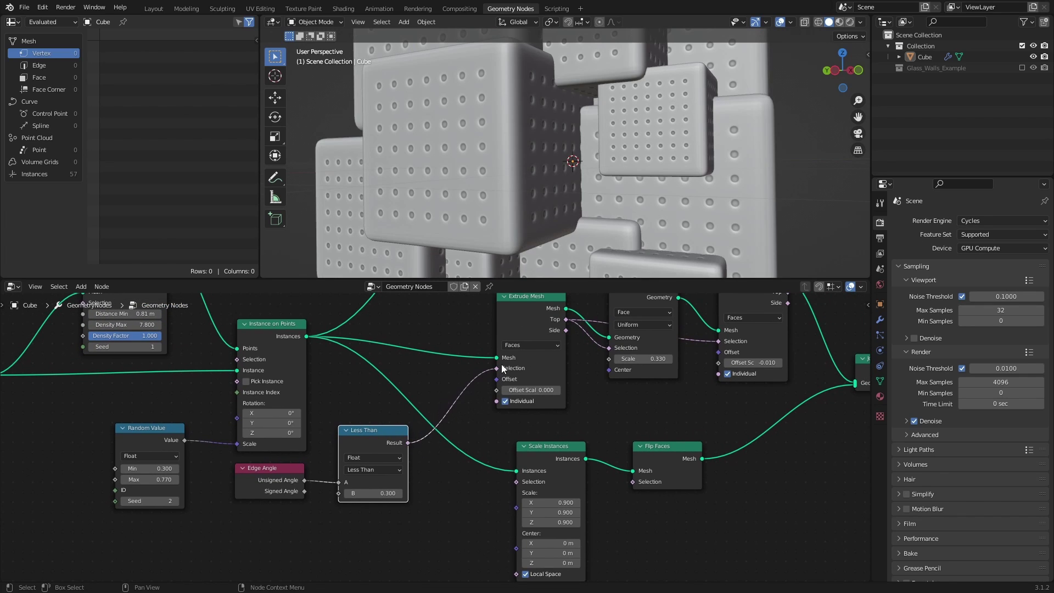
mouse_move(619, 173)
middle_mouse_down()
mouse_move(559, 160)
mouse_move(503, 168)
mouse_move(504, 203)
mouse_move(593, 208)
mouse_move(690, 167)
mouse_move(728, 136)
mouse_move(730, 103)
mouse_move(610, 98)
mouse_move(611, 133)
mouse_move(631, 137)
mouse_move(648, 123)
mouse_move(639, 104)
mouse_move(676, 111)
mouse_move(571, 155)
mouse_move(552, 139)
middle_mouse_up()
key("z")
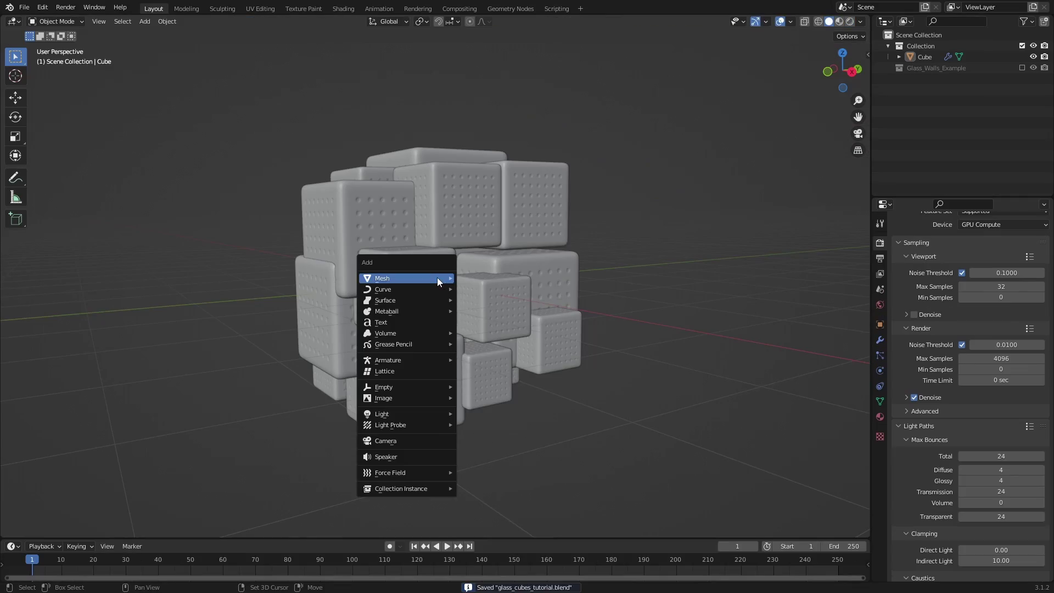
Step: Add a camera to the scene and set the output Resolution X to 1080 px
mouse_move(436, 278)
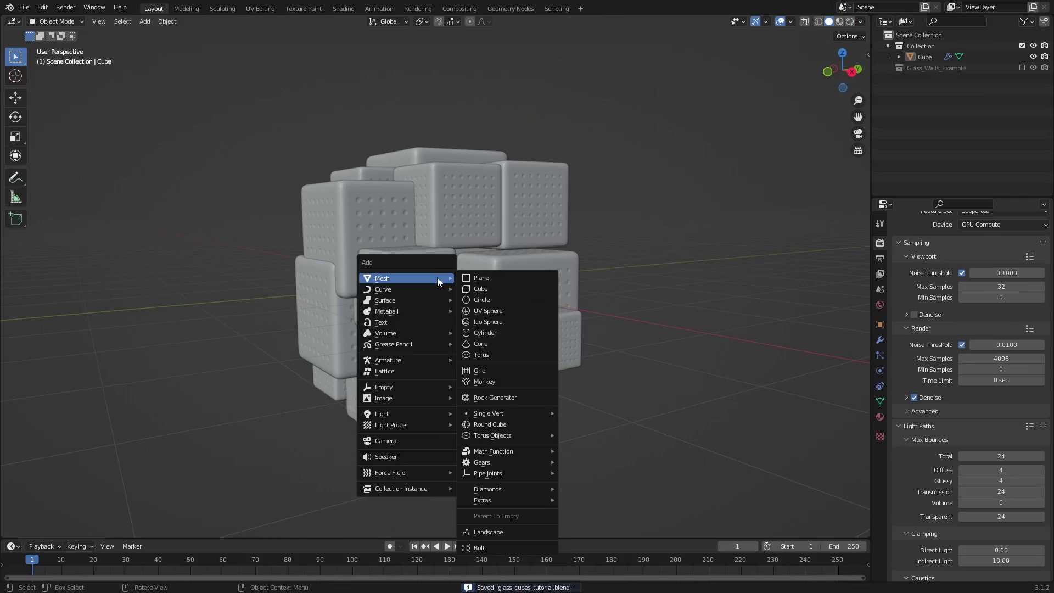
left_click(407, 440)
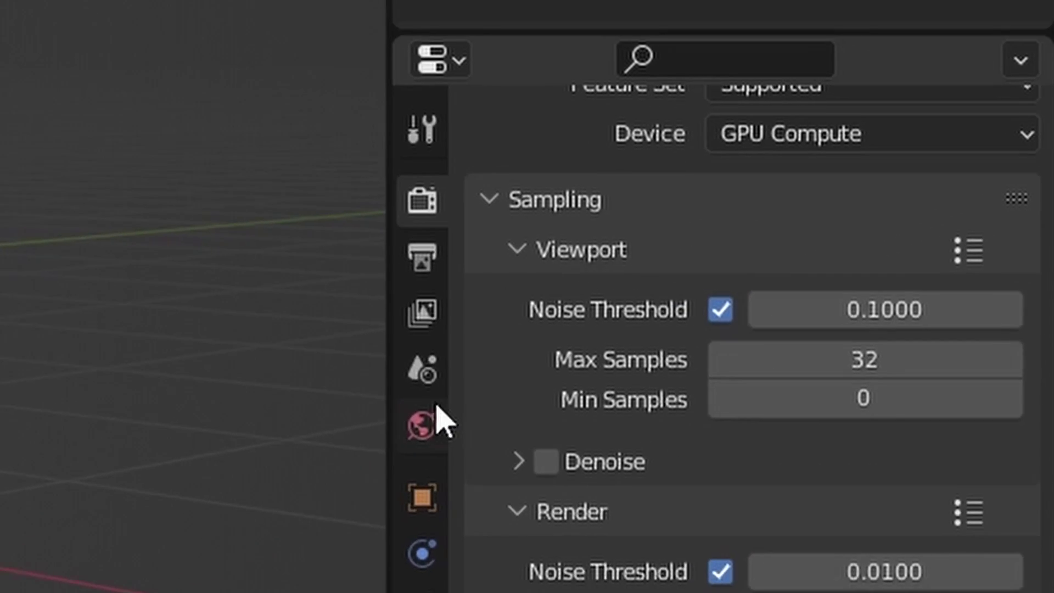
left_click(882, 259)
left_click(835, 153)
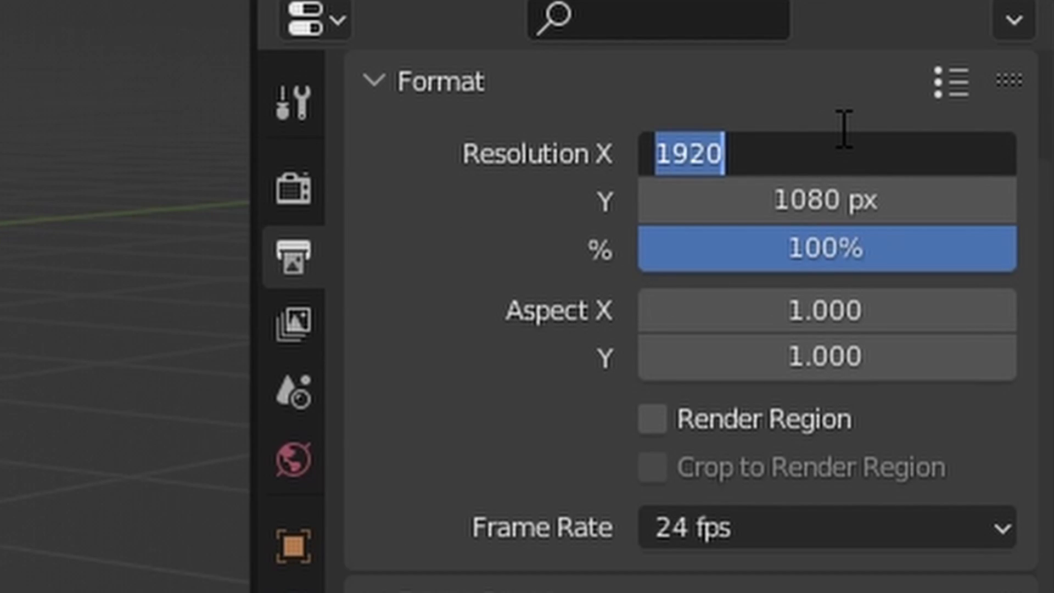
type("1080")
key("Return")
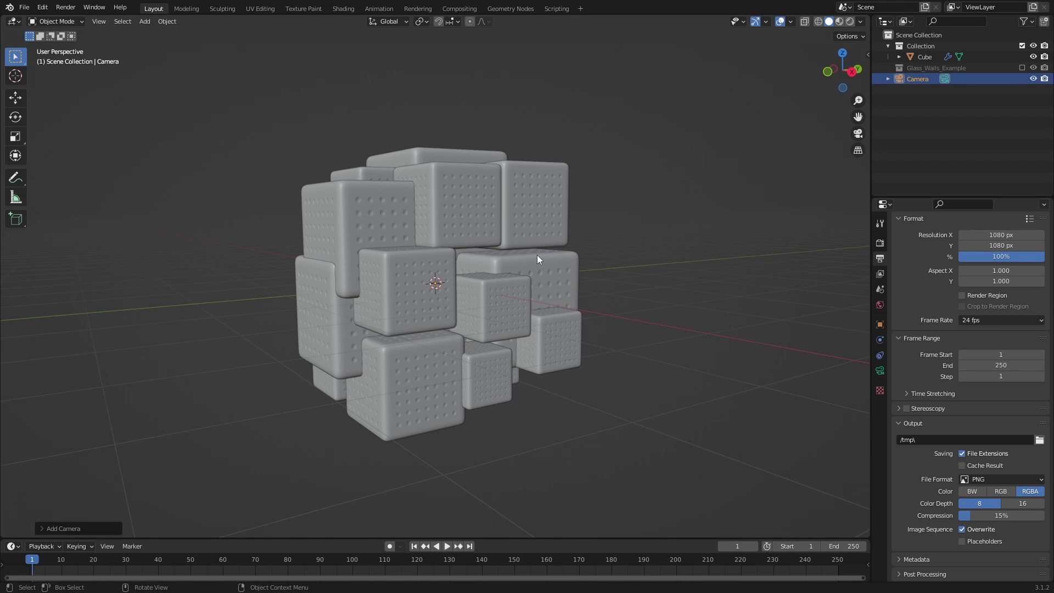
Step: Look through the camera and split the viewport so a camera view sits beside a perspective view
key("KP_0")
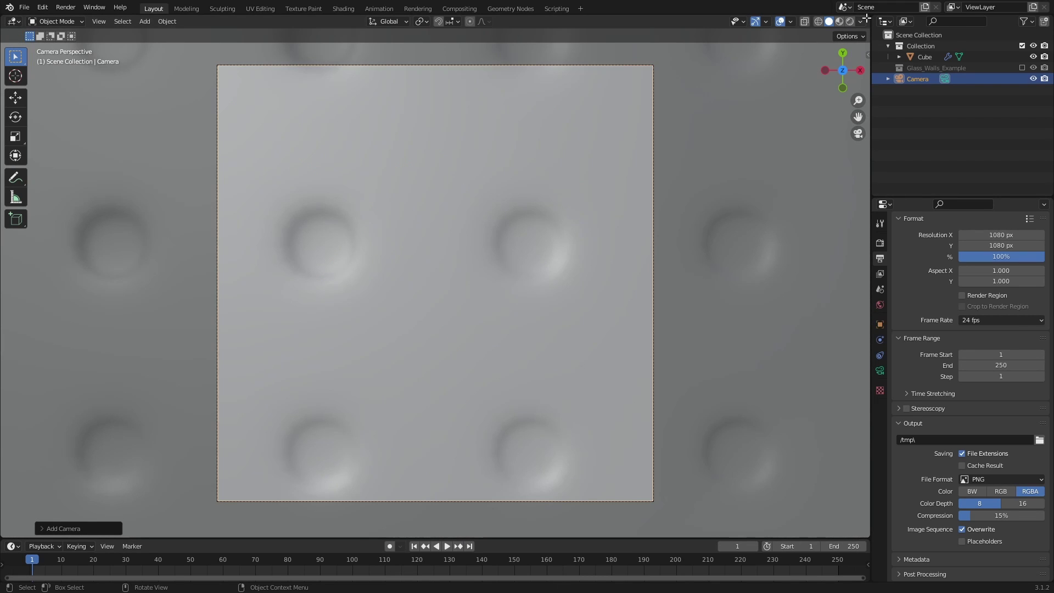
left_click_drag(866, 18, 270, 65)
mouse_move(564, 238)
middle_mouse_down()
mouse_move(586, 160)
mouse_move(621, 278)
mouse_move(622, 327)
mouse_move(567, 272)
mouse_move(548, 231)
middle_mouse_up()
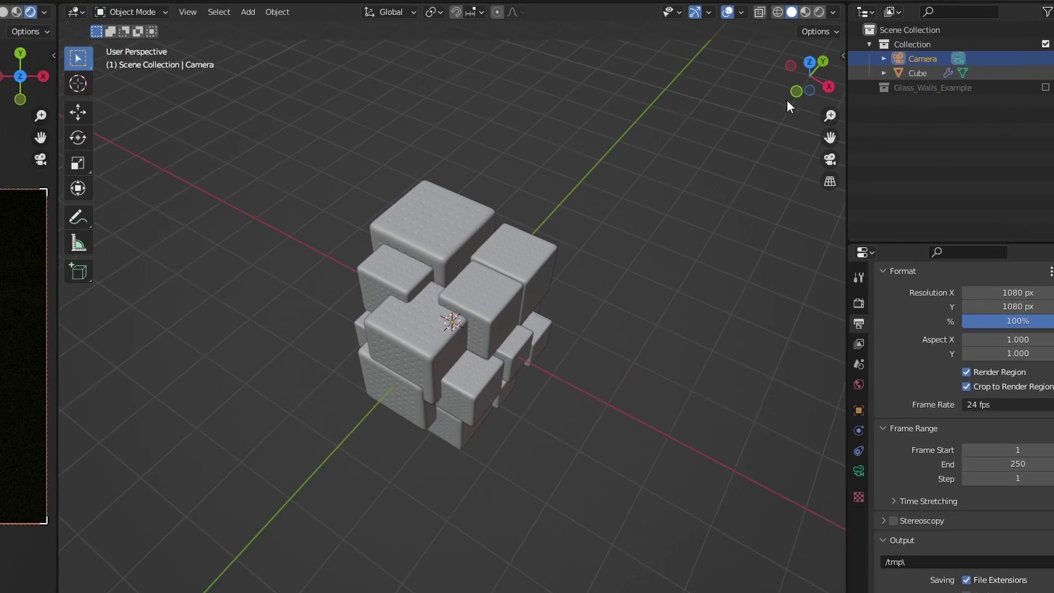
Step: Set the camera's X rotation to 90° and move it about 6 m away from the cubes along negative Y
key("n")
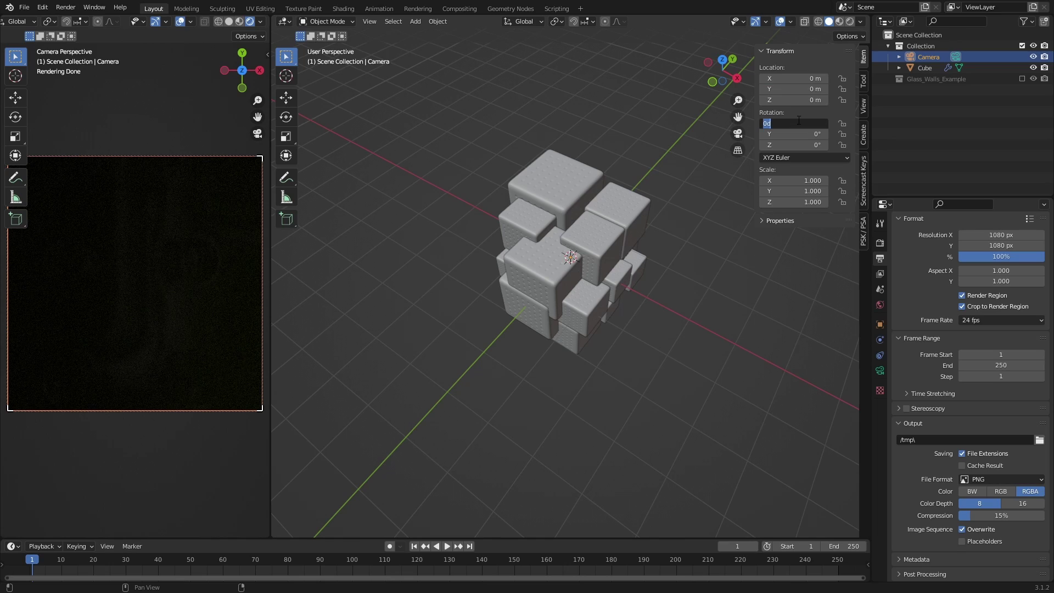
key("Return")
middle_click_drag(692, 287, 657, 295)
scroll(650, 275, "down", 1)
key("g")
key("y")
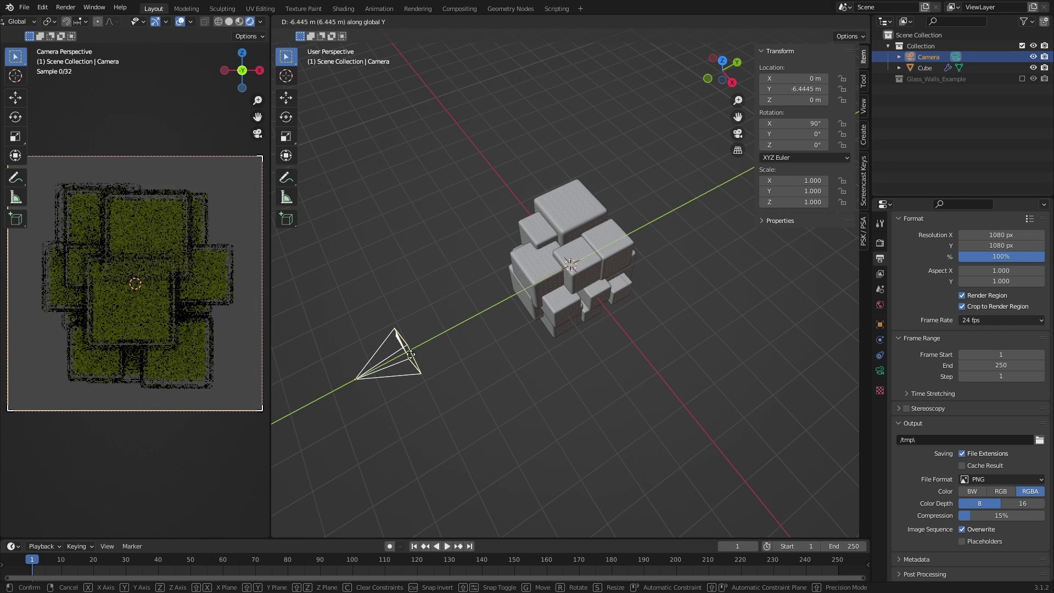
left_click(415, 351)
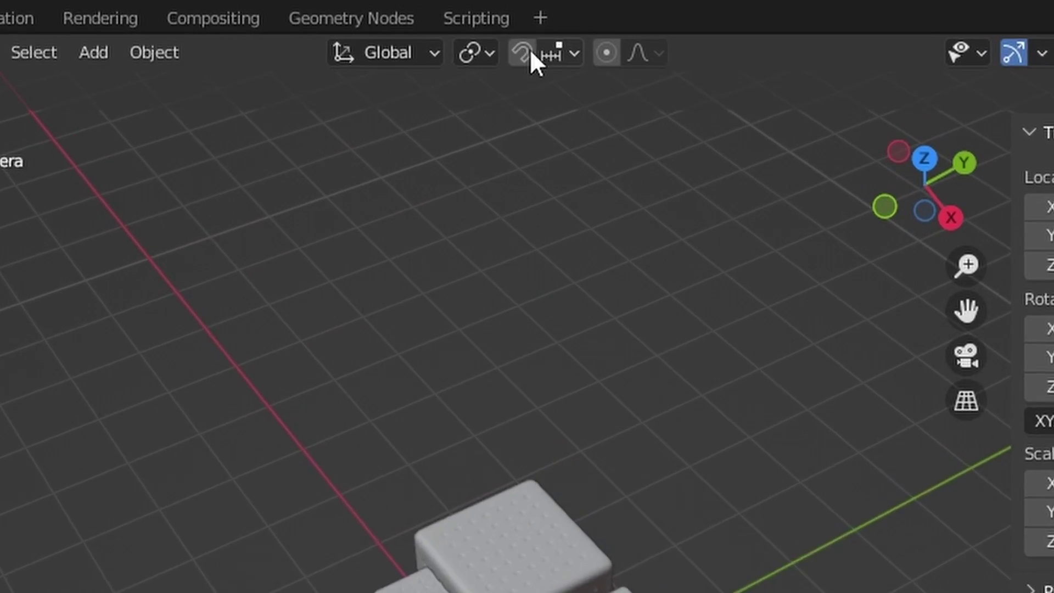
Step: Set the pivot point to the 3D cursor, orbit the camera around Z to about -34°, and save the file
left_click(533, 29)
left_click(564, 159)
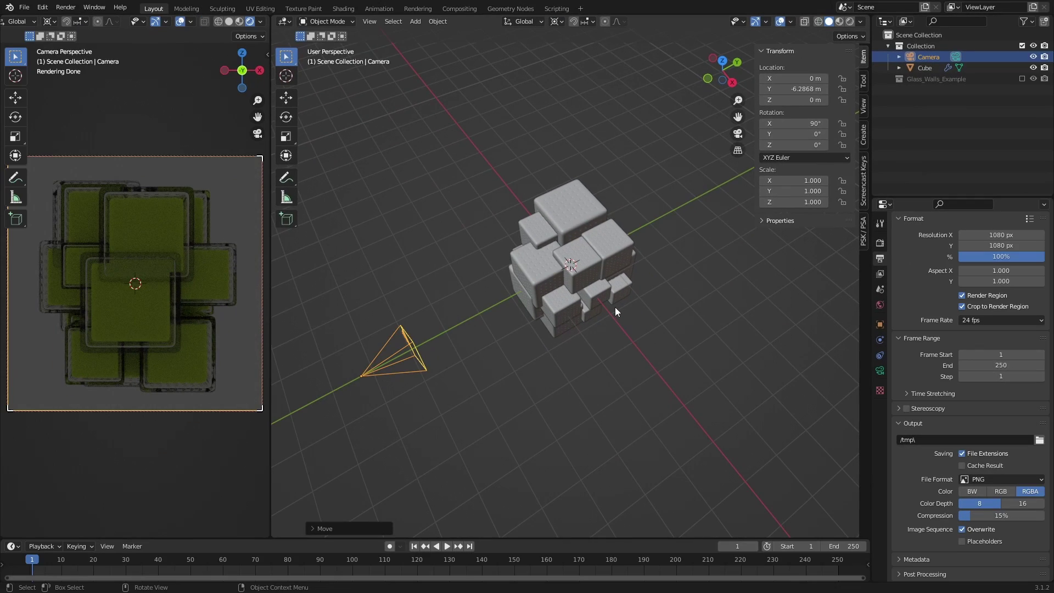
key("r")
key("z")
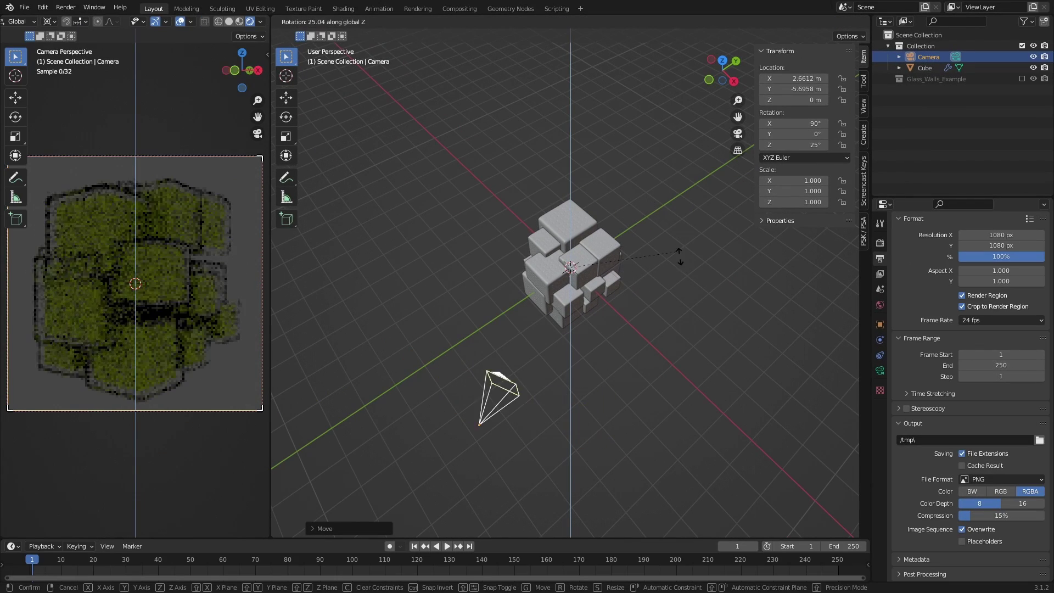
left_click(626, 335)
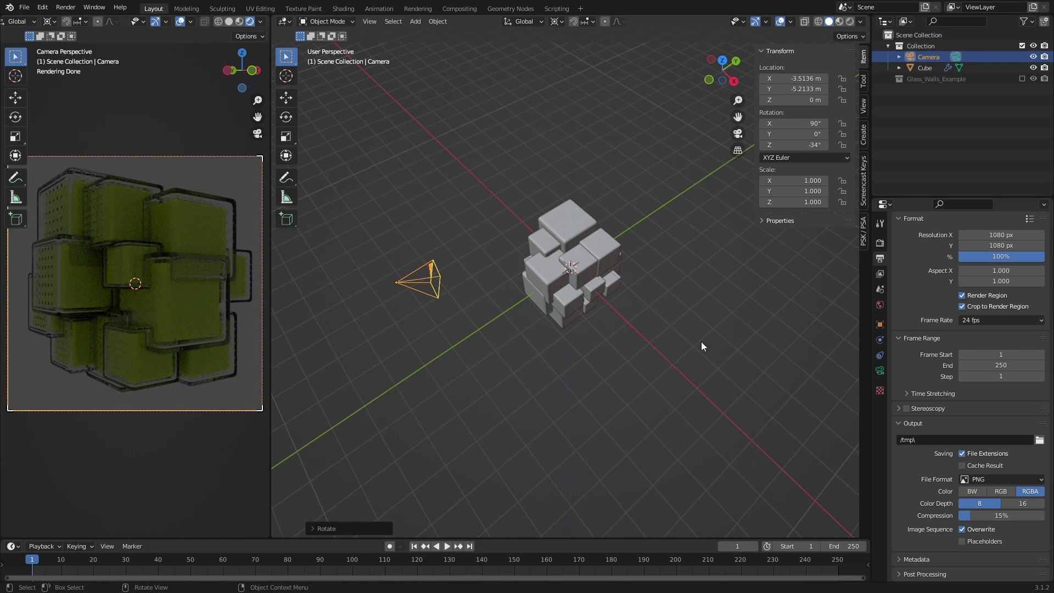
key("ctrl+s")
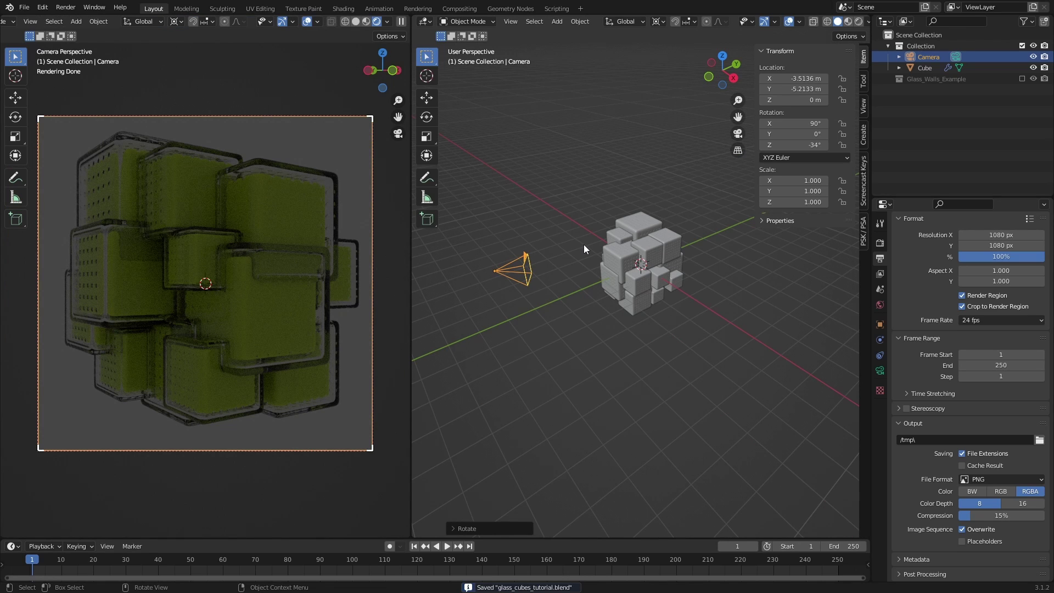
Step: Rotate the camera about 22° around its local X axis so it views the cluster from below
middle_click_drag(584, 245, 690, 226)
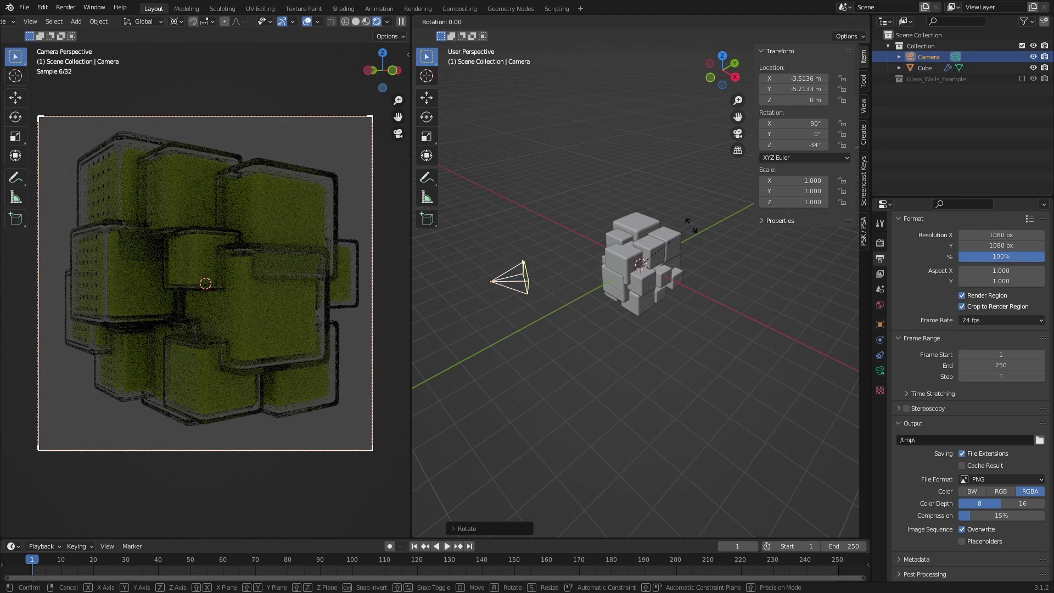
key("r")
key("x")
key("x")
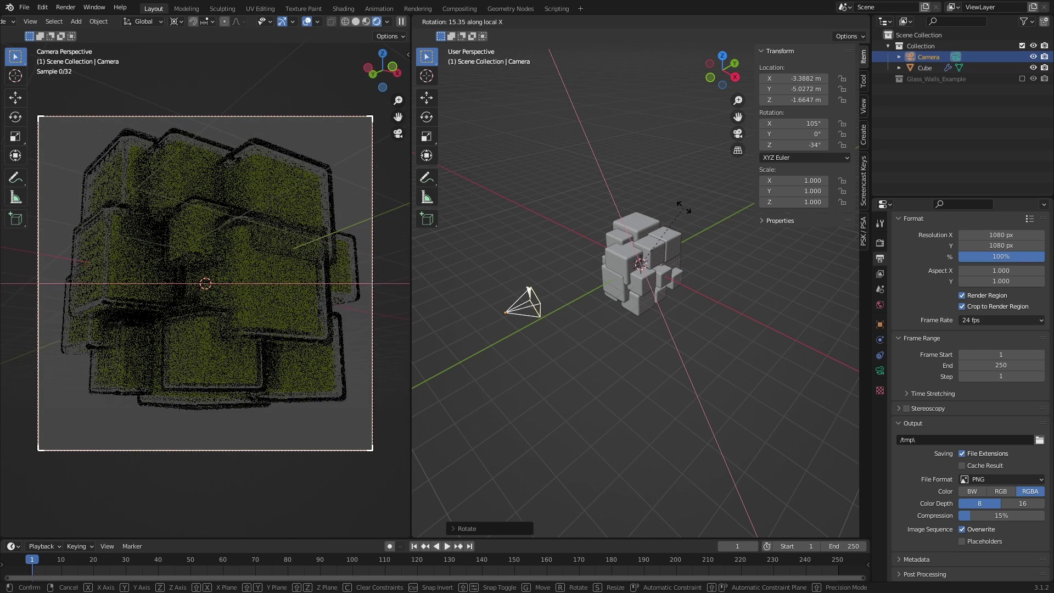
mouse_move(680, 205)
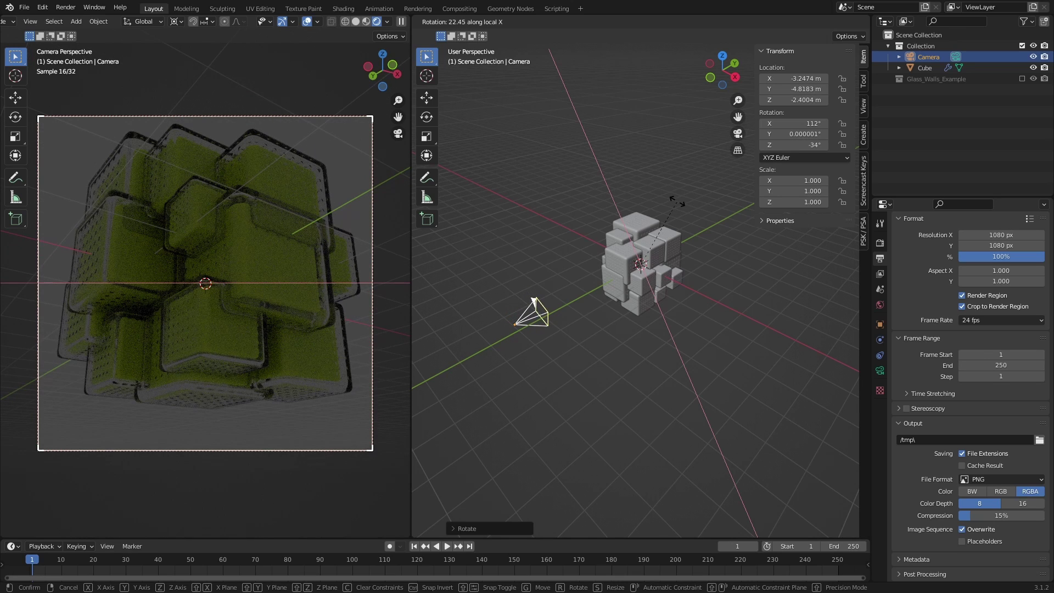
left_click(676, 201)
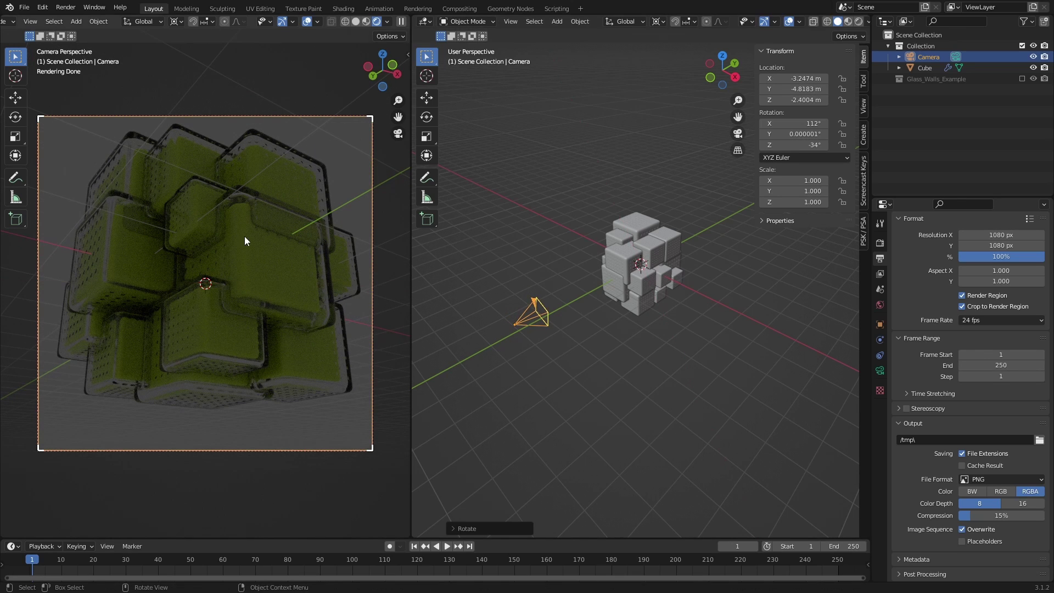
Step: Raise the camera about 0.24 m along Z and pull it slightly back to frame the whole cluster
key("g")
key("z")
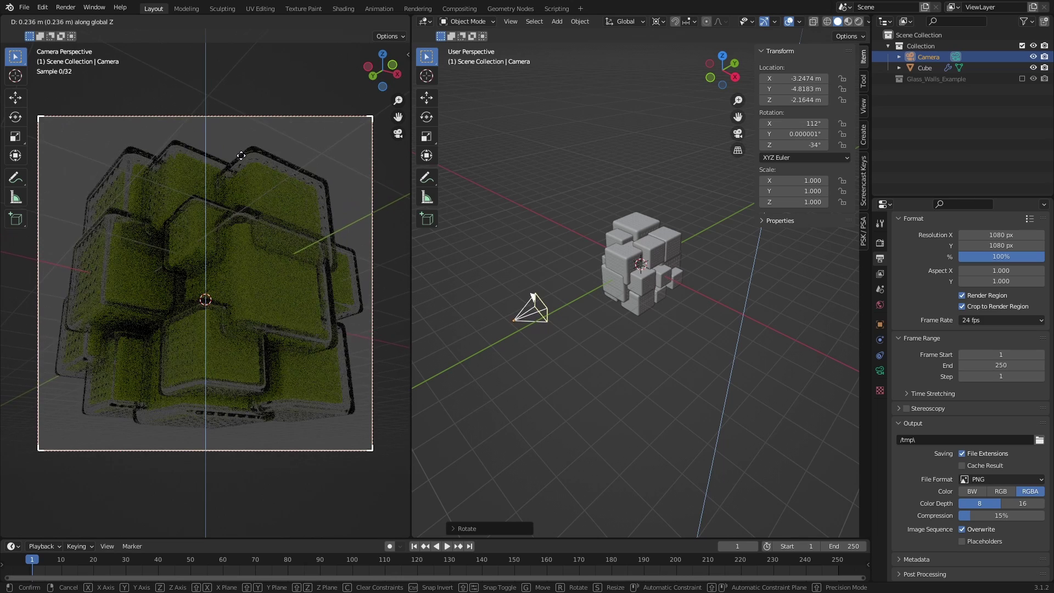
left_click(241, 156)
left_click(713, 295)
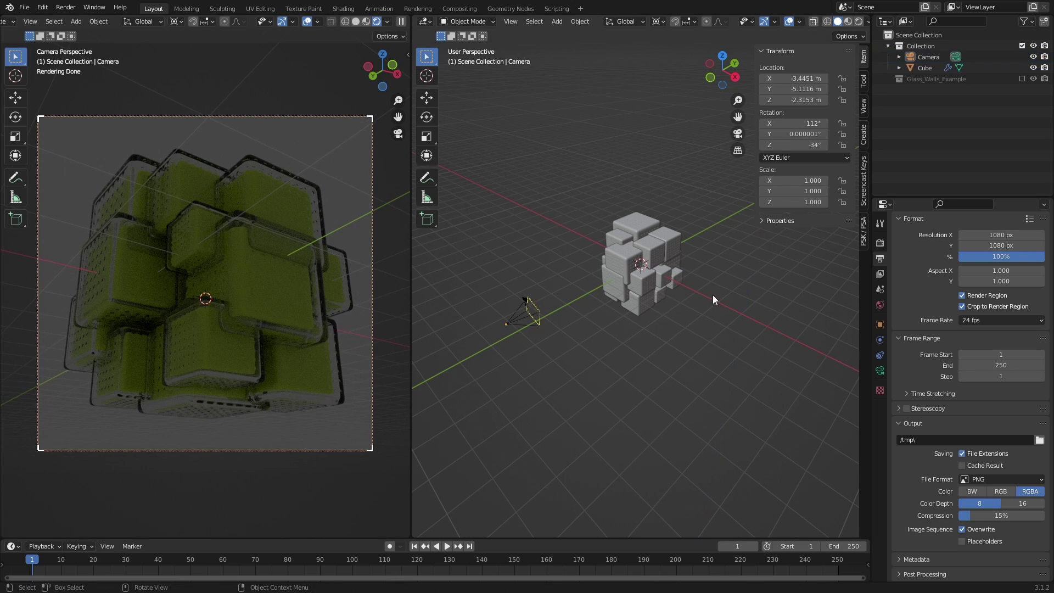
Step: Add a plane mesh to the main collection holding the cubes and the camera
key("n")
middle_click_drag(725, 294, 742, 295)
key("shift+a")
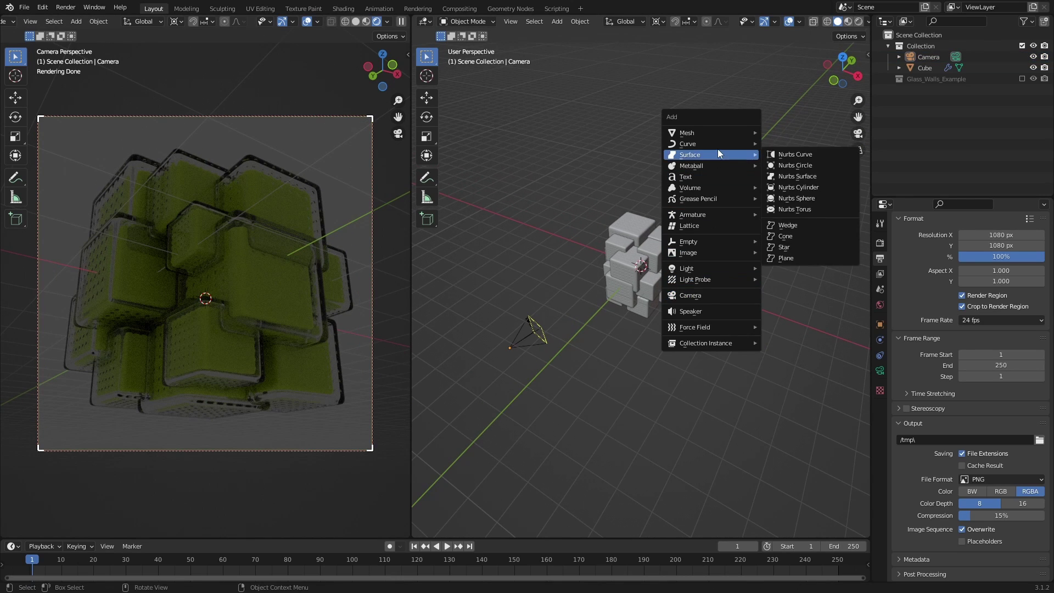
left_click(929, 47)
key("shift+a")
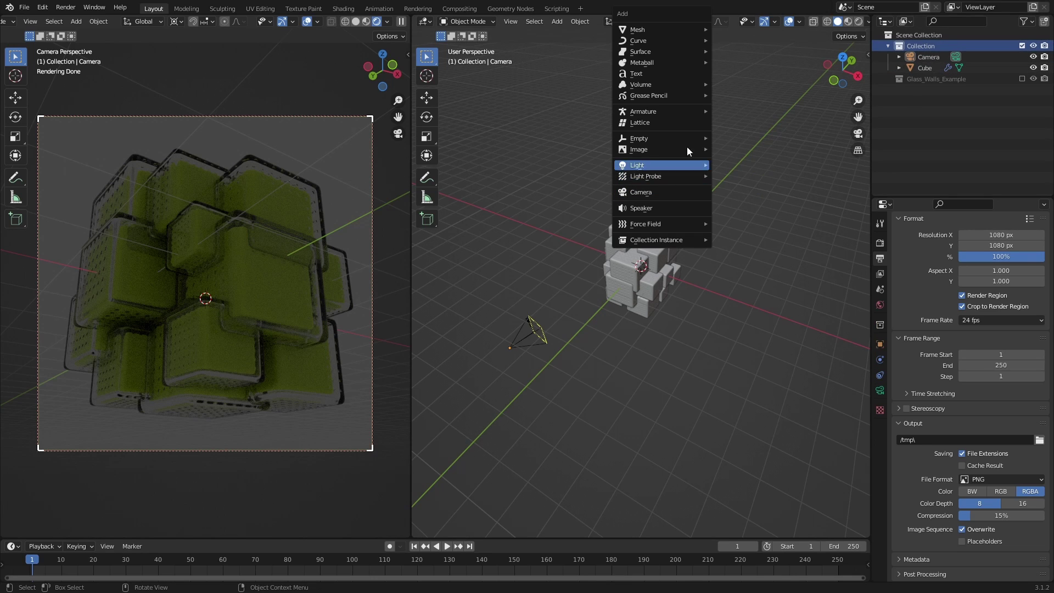
mouse_move(676, 28)
left_click(737, 31)
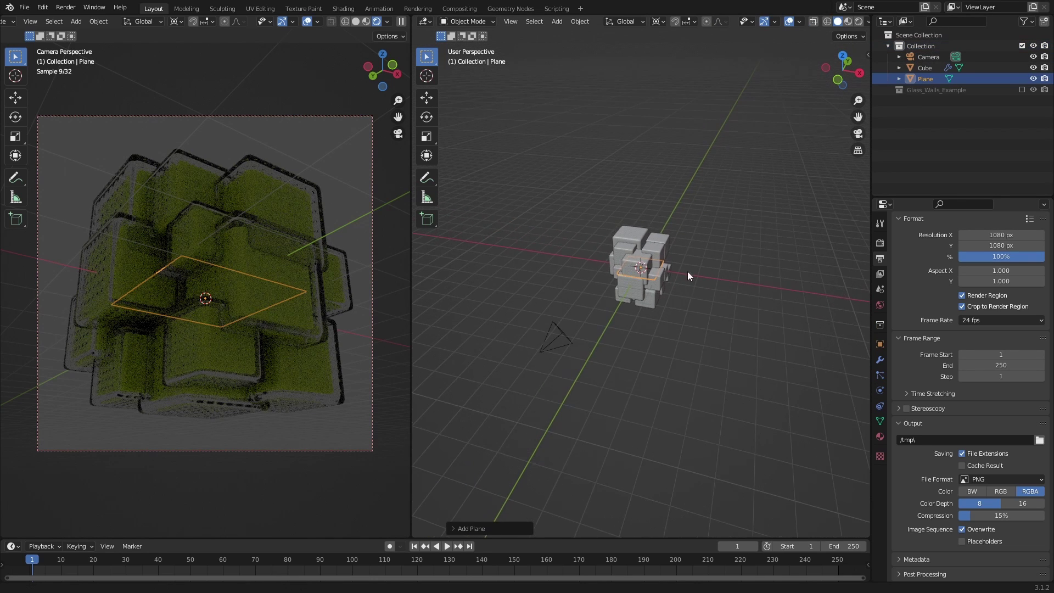
Step: Enlarge the plane to backdrop size, apply its transform, and stand it upright by rotating it 90° around X
key("s")
left_click(672, 311)
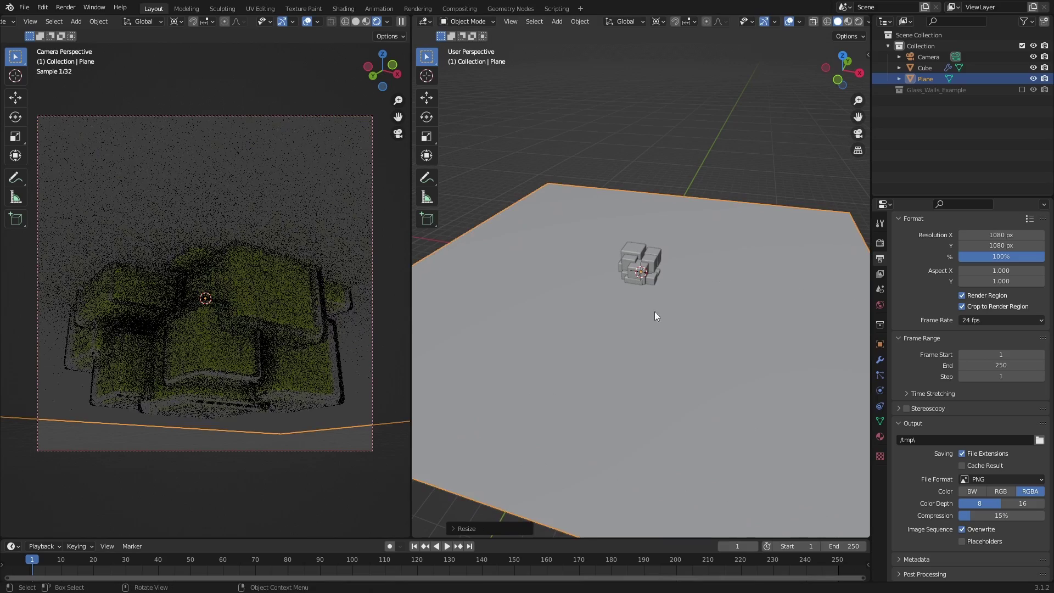
key("ctrl+a")
left_click(693, 306)
type("rx90")
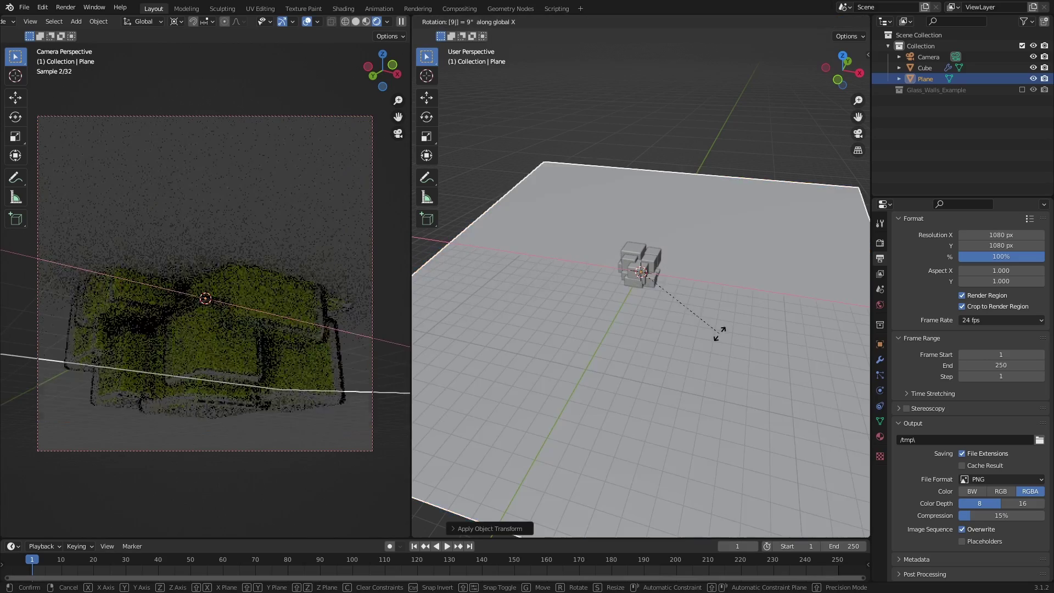
key("Return")
Step: Turn the upright plane about 30° in top view to face the camera, place it behind the cluster, and save the file
key("KP_7")
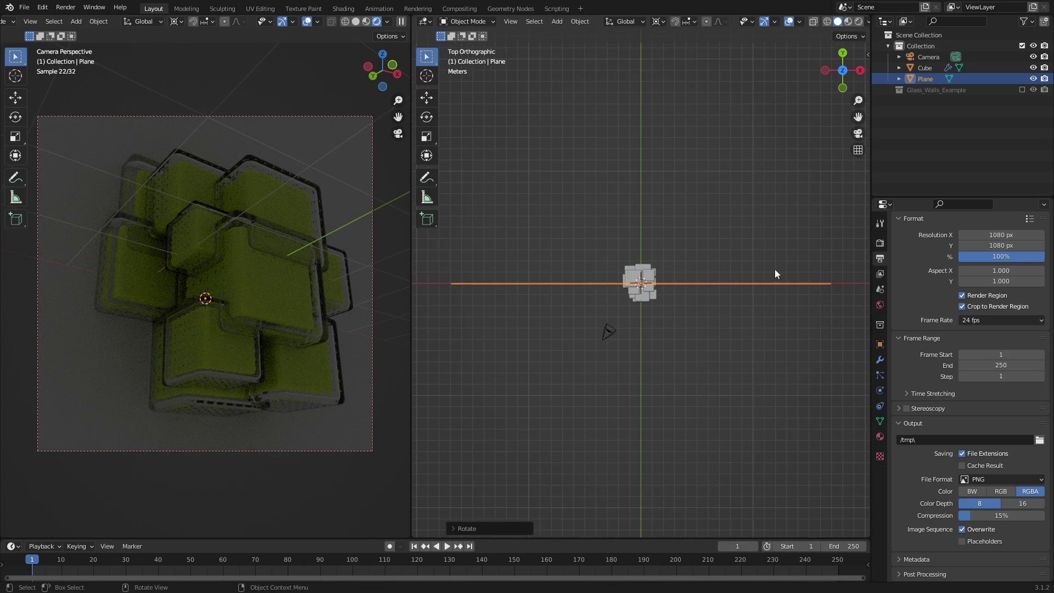
key("r")
left_click(779, 354)
key("g")
left_click(716, 318)
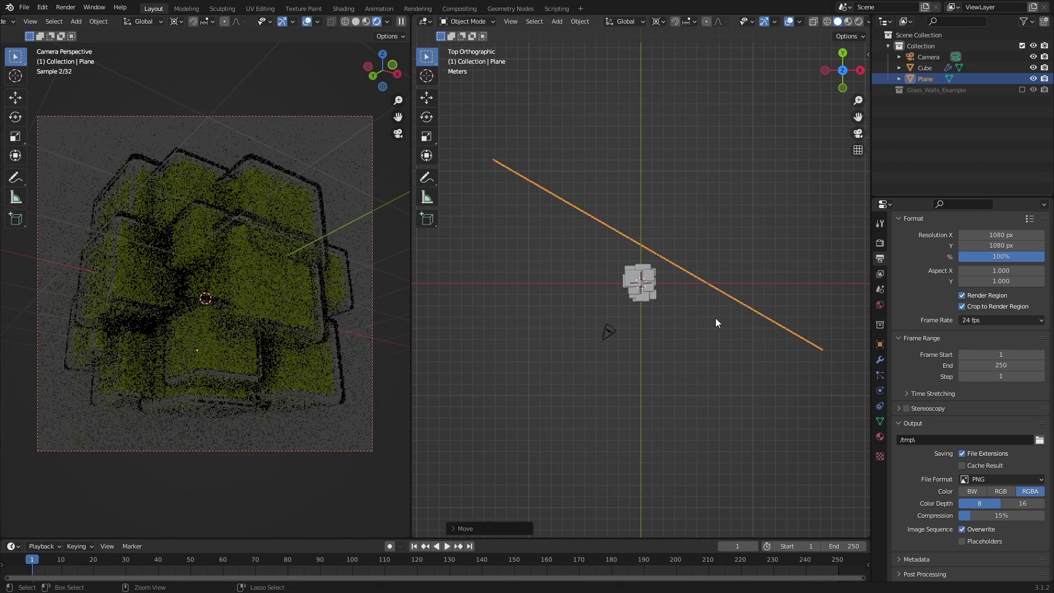
key("ctrl+s")
Step: Try a new material with a different base color on the backdrop plane, and remove it again
middle_click_drag(707, 353, 705, 255)
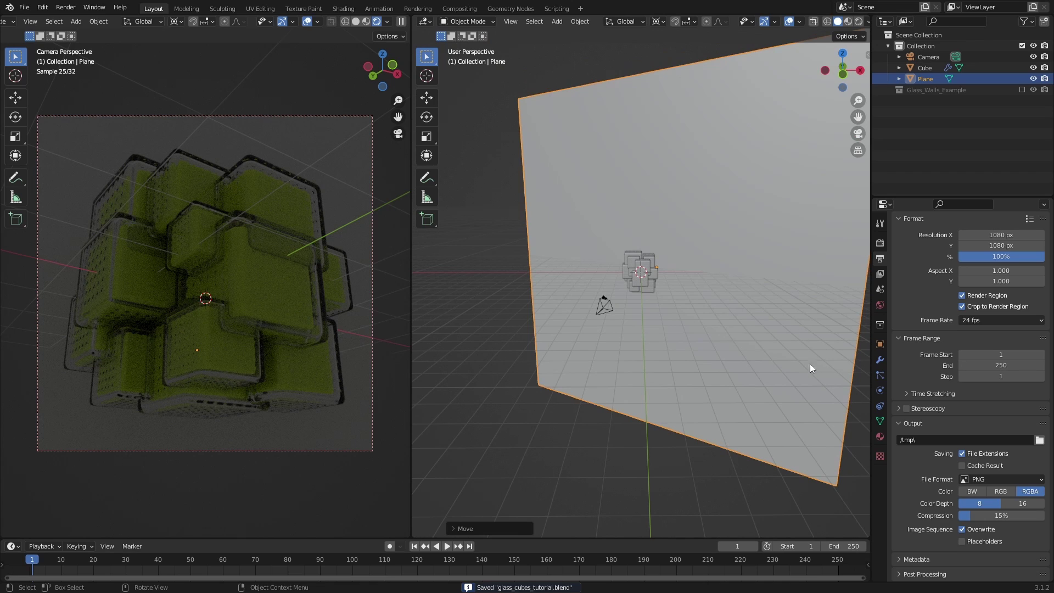
left_click(880, 438)
left_click(967, 285)
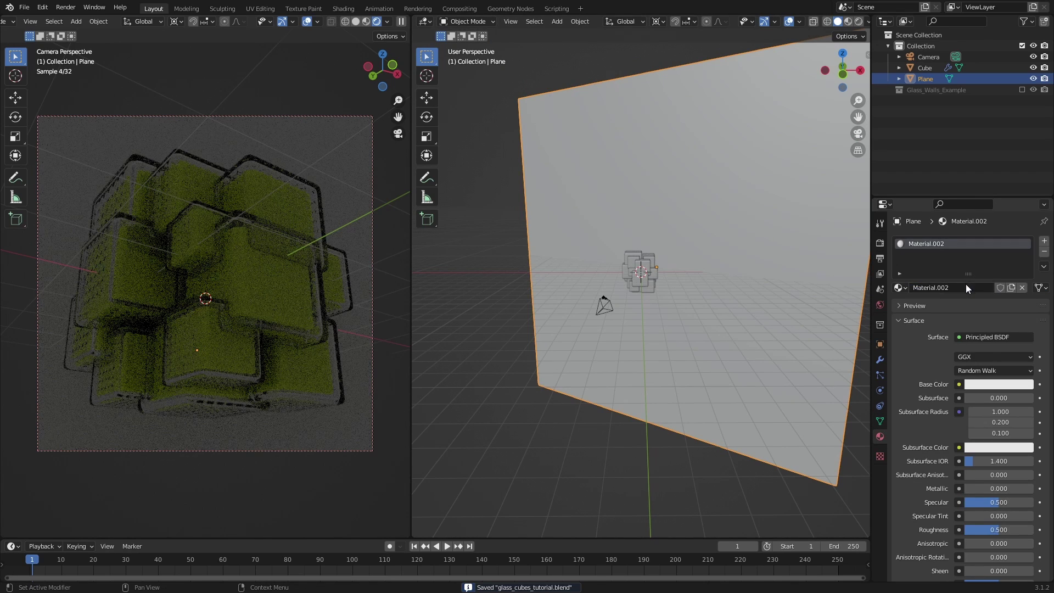
left_click(997, 387)
left_click_drag(976, 270, 1013, 288)
left_click(1044, 252)
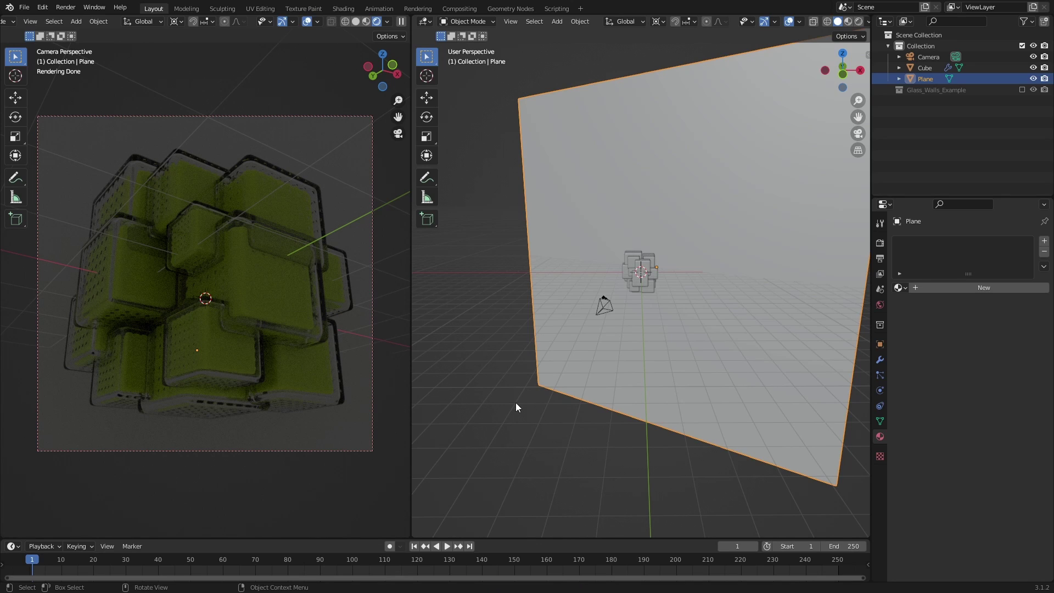
Step: Add an area light and raise it along Z above the cube cluster
key("shift+a")
mouse_move(472, 502)
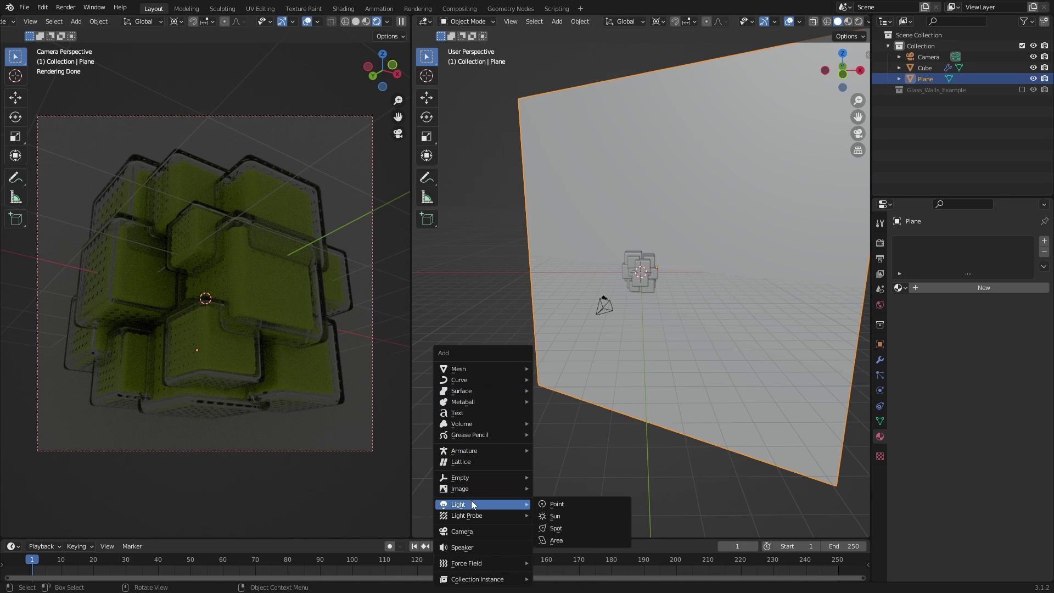
left_click(559, 541)
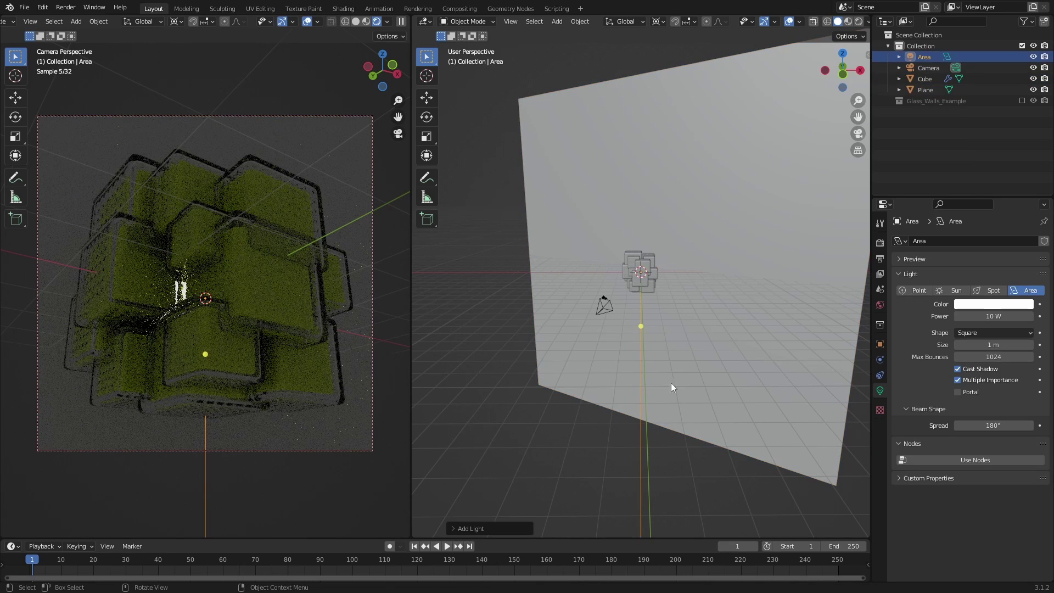
key("g")
key("z")
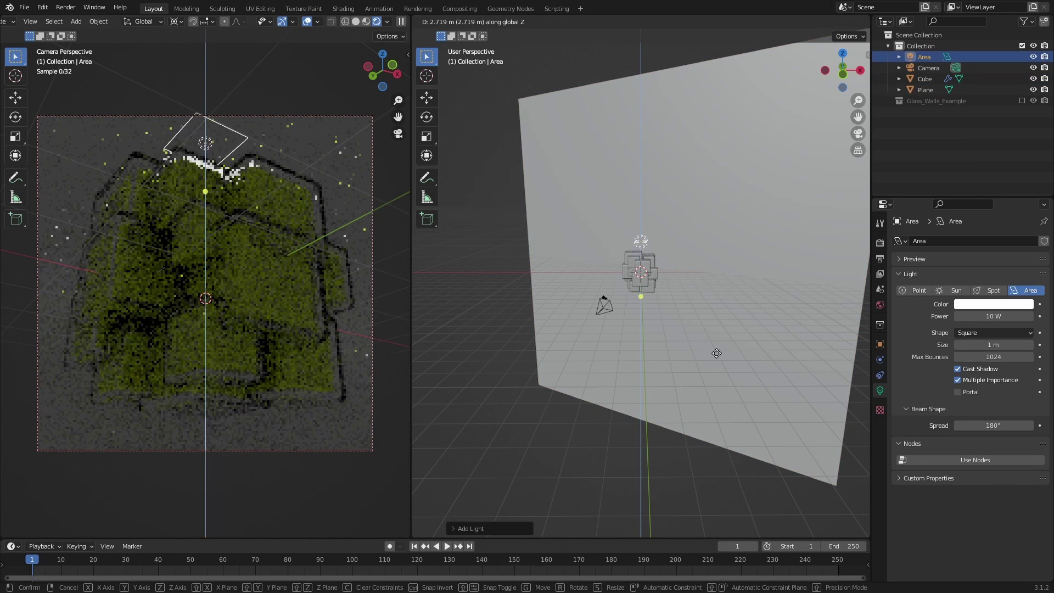
left_click(721, 331)
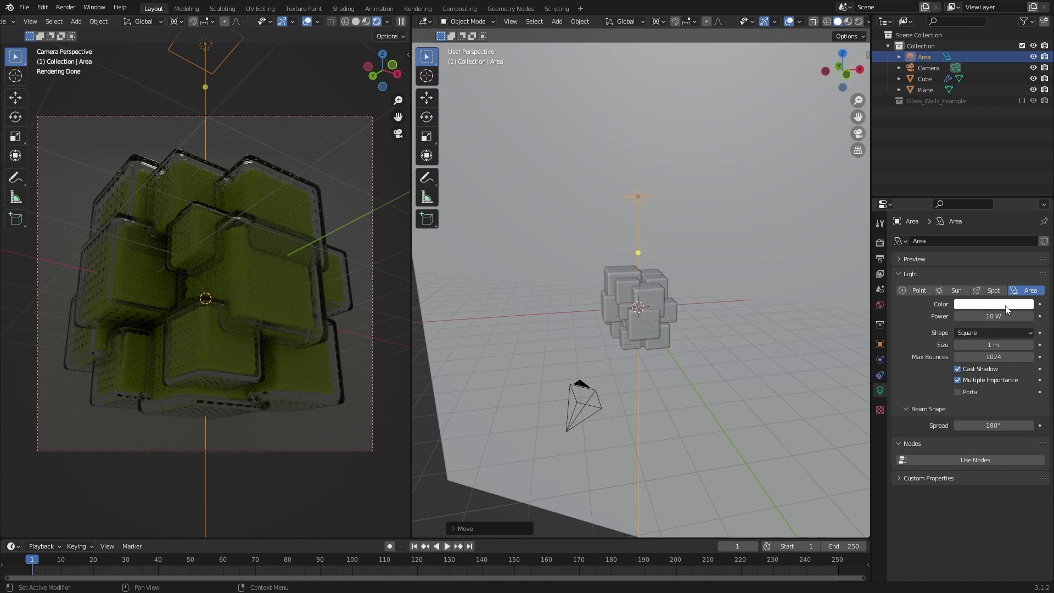
Step: Set the area light's power to 500 W and its shape to a disk with a size of 8 m
left_click(1005, 315)
type("500")
key("Return")
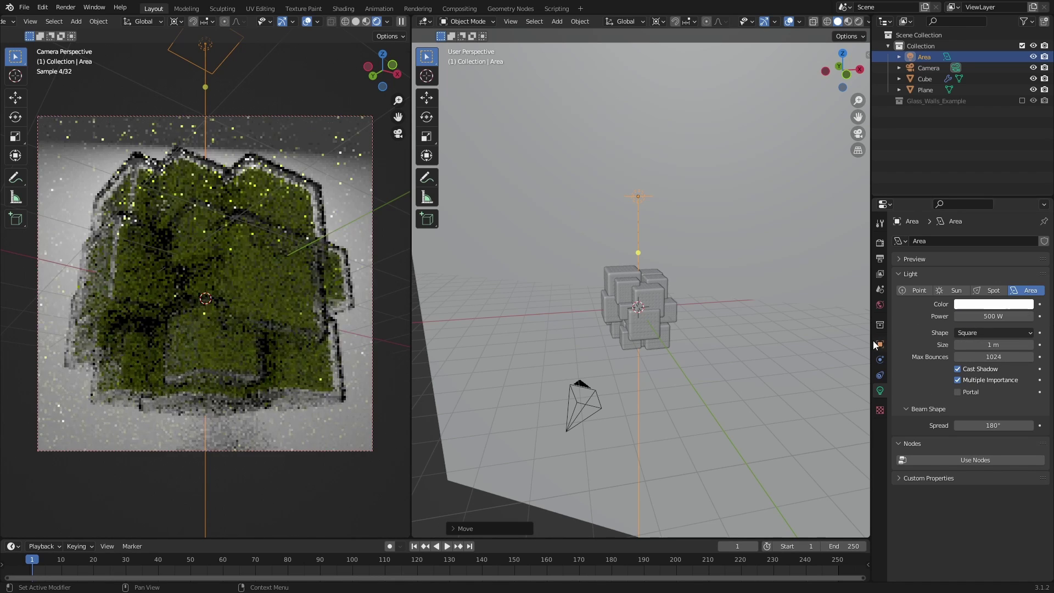
left_click(997, 333)
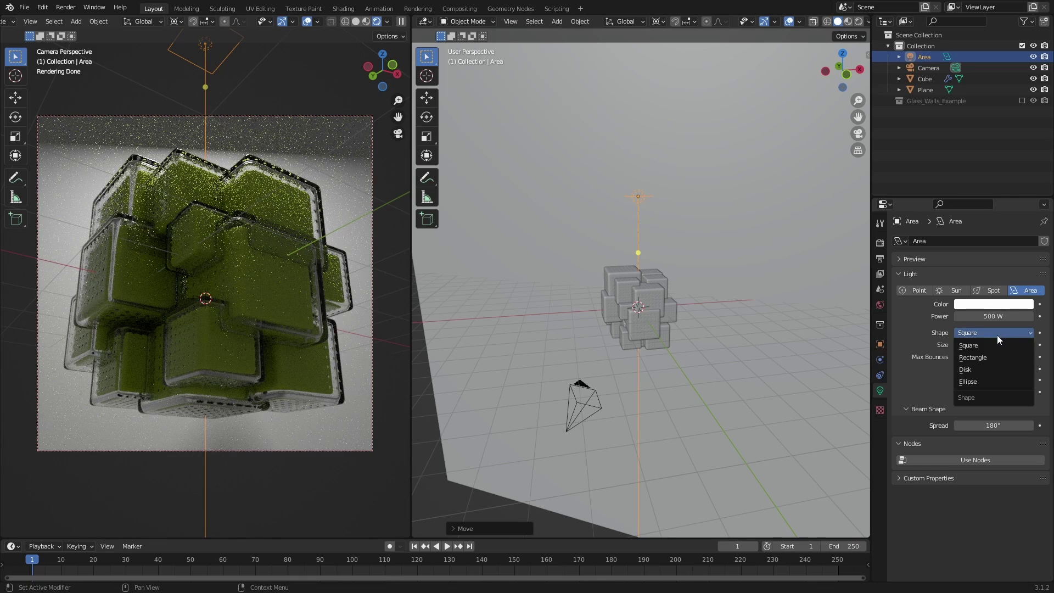
left_click(982, 368)
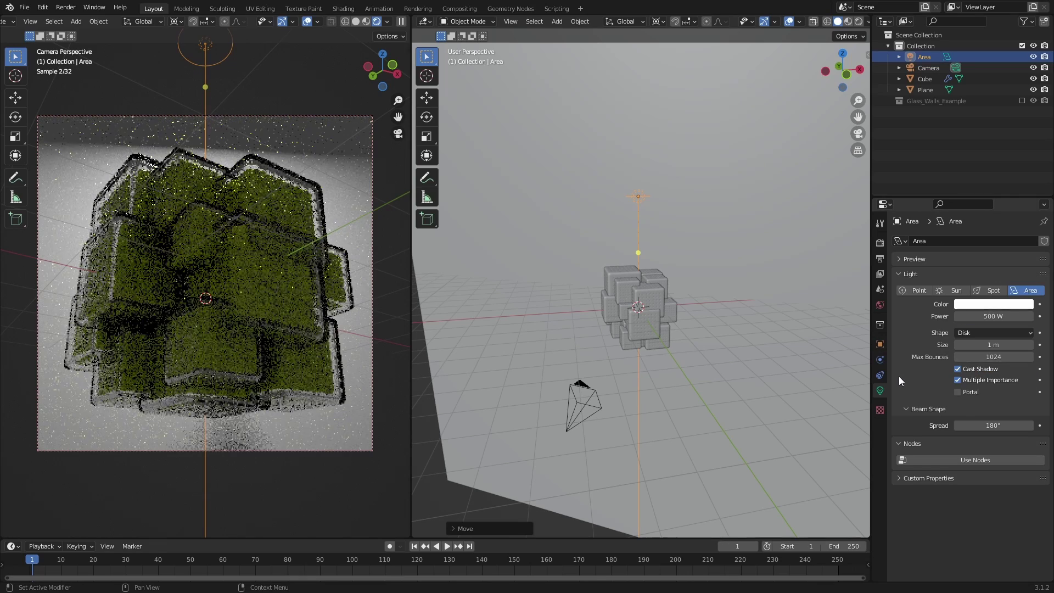
left_click(978, 349)
type("8")
key("Return")
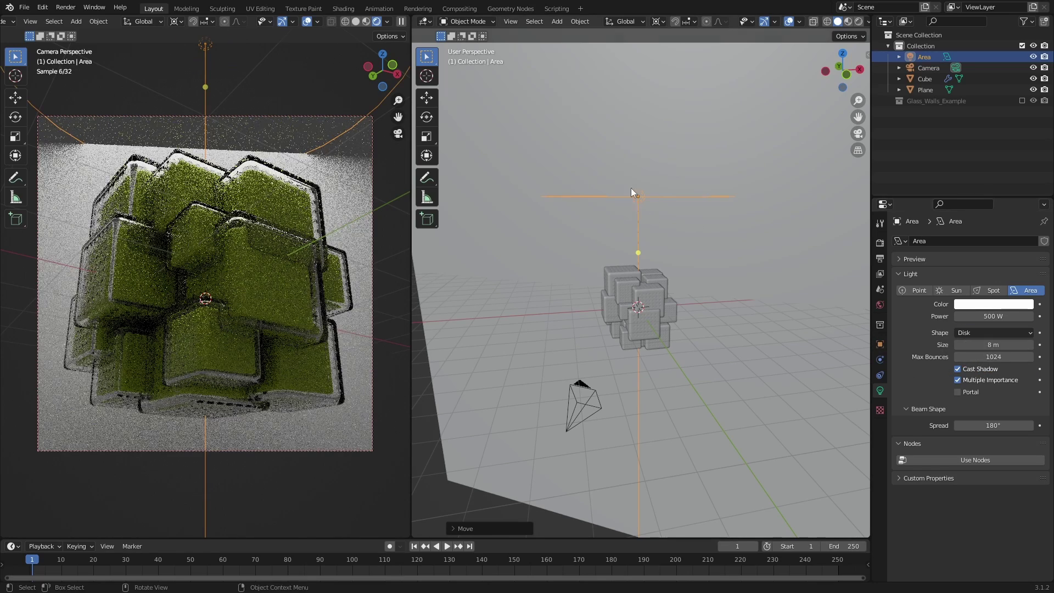
Step: Move the backdrop plane about 1.3 m farther behind the cluster in top view
key("KP_7")
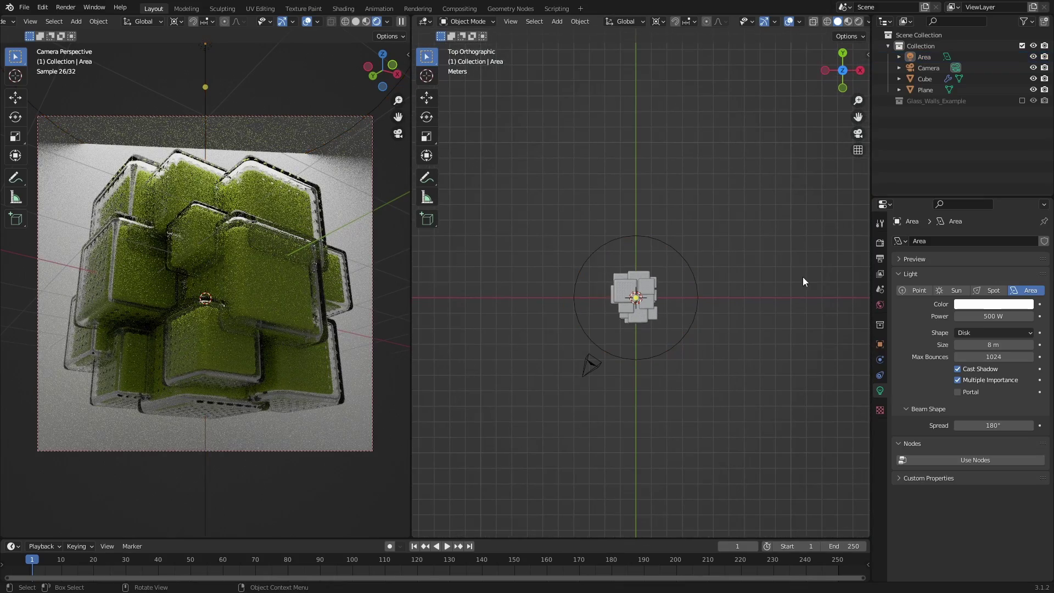
left_click(738, 300)
key("g")
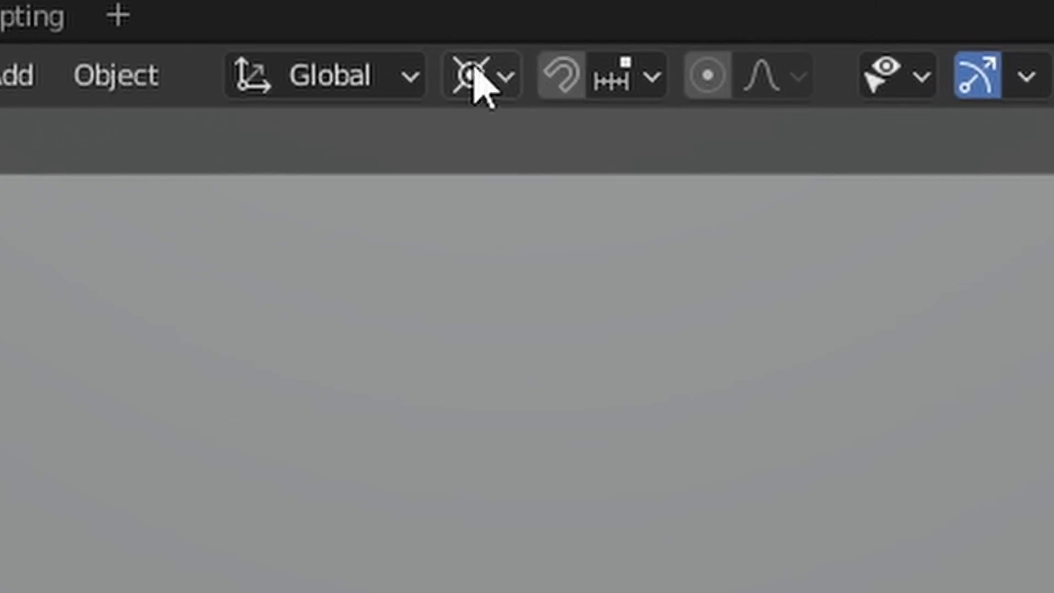
Step: Set the pivot point to the 3D cursor and rotate the area light about 66° around Y
left_click(176, 21)
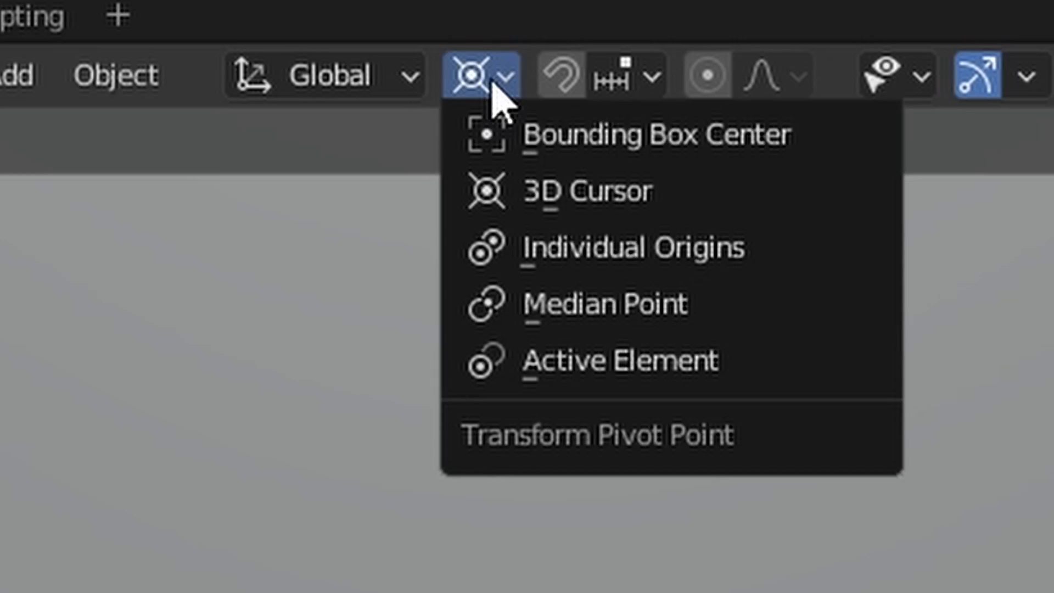
left_click(581, 200)
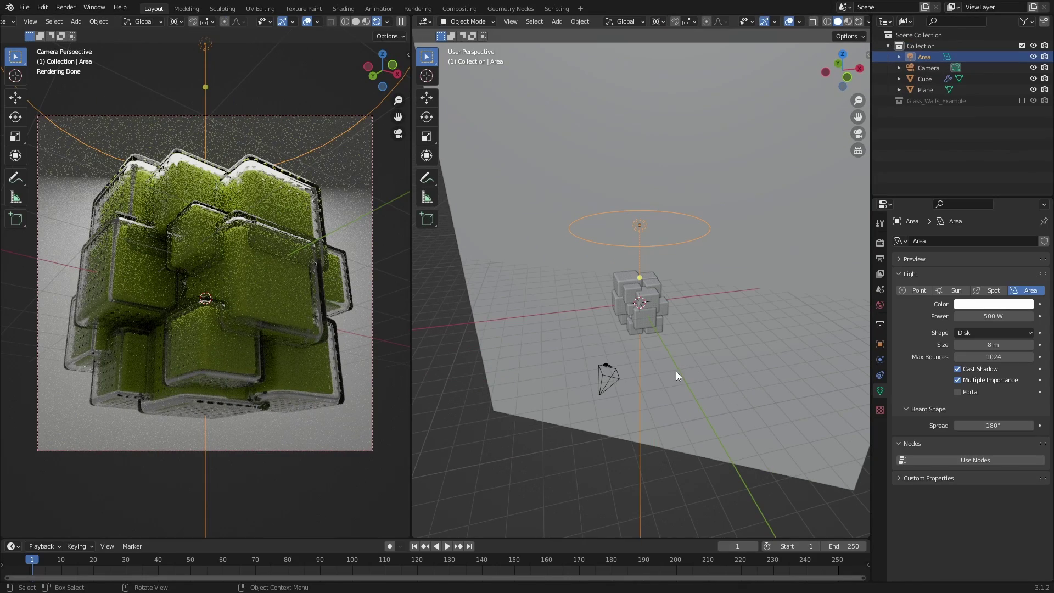
key("r")
key("y")
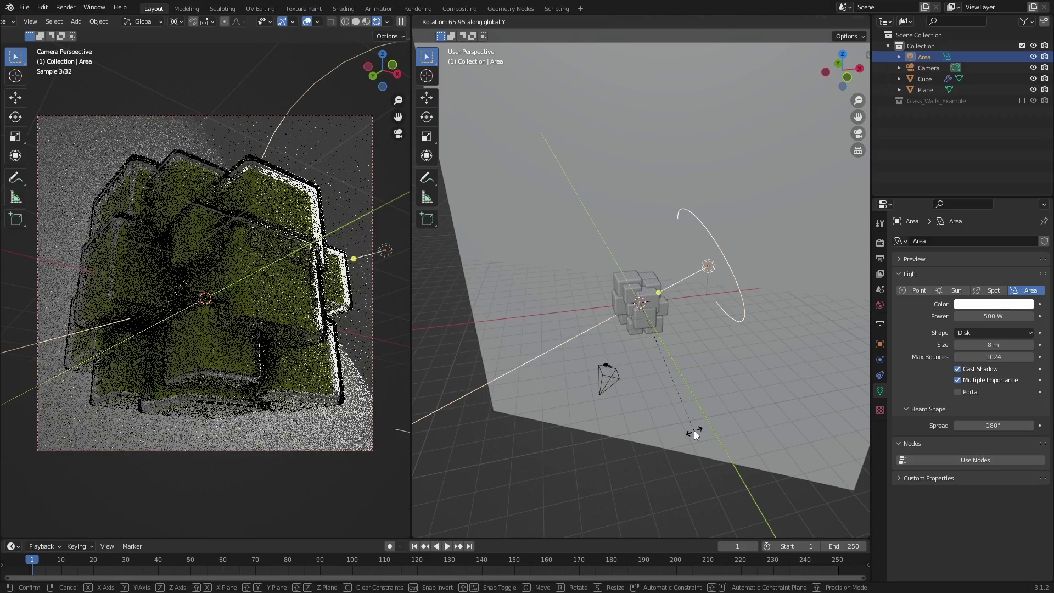
left_click(694, 430)
Step: Rotate the area light about -34° around Z through the 3D cursor and save the file
key("ctrl+z")
key("r")
key("z")
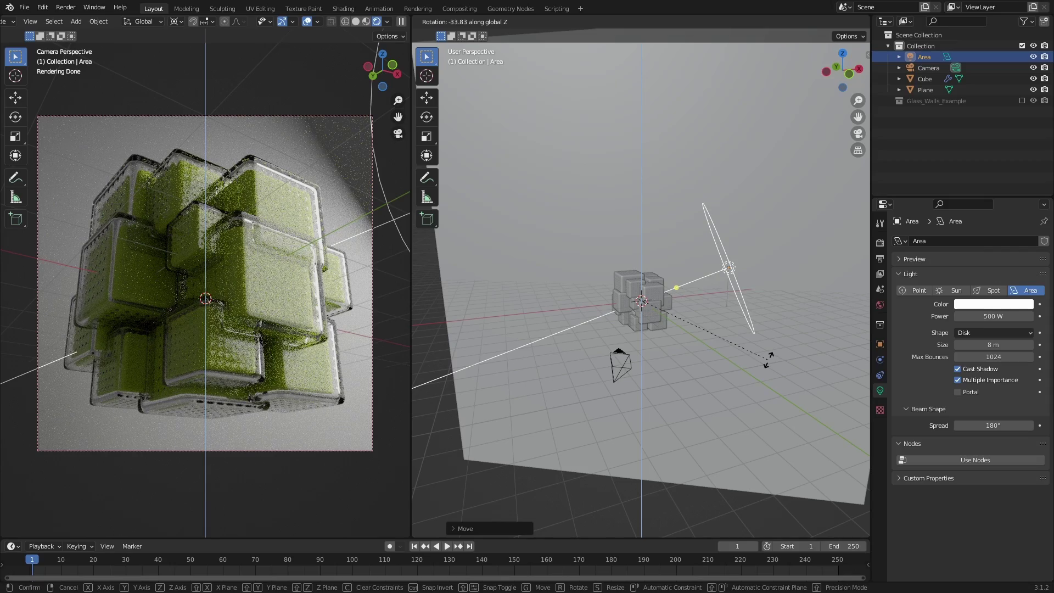
left_click(768, 359)
key("ctrl+s")
Step: Duplicate the area light in place and rotate the copy about 183° around Z to the opposite side of the cluster
key("shift+d")
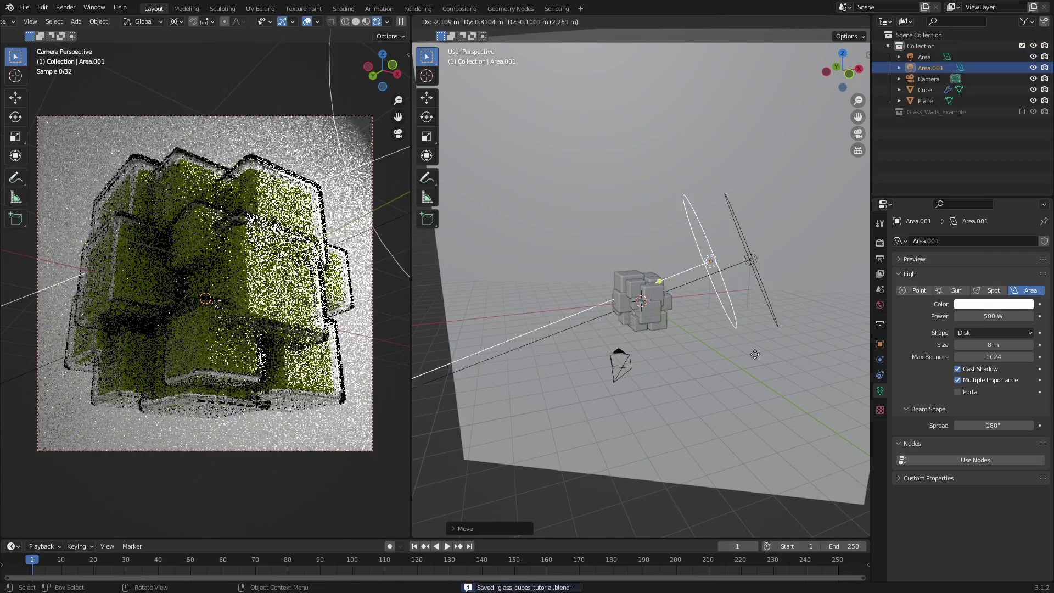
right_click(795, 348)
middle_click_drag(755, 351, 767, 387)
key("r")
key("z")
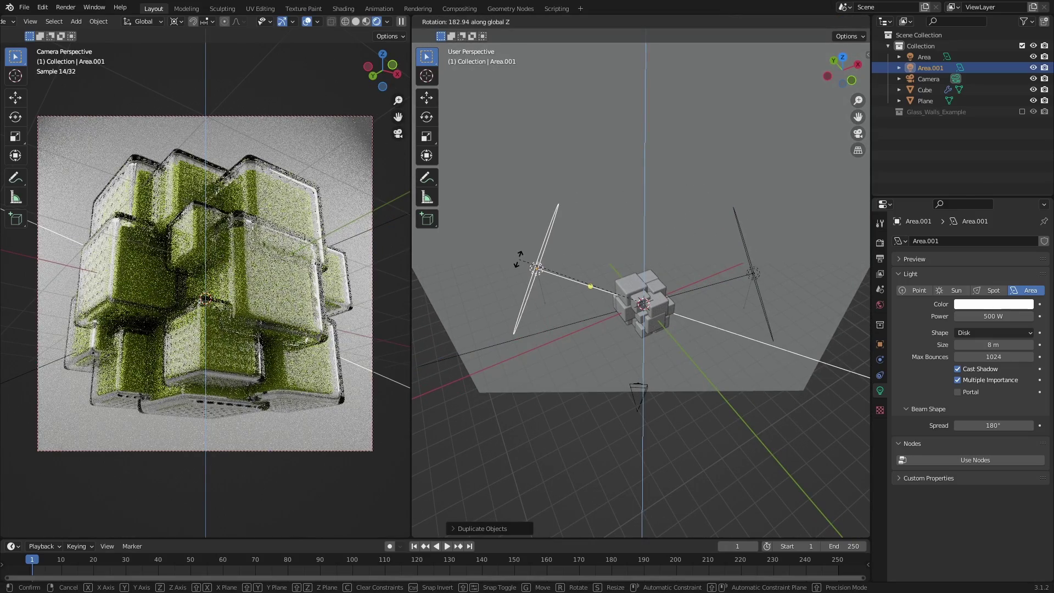
left_click(519, 259)
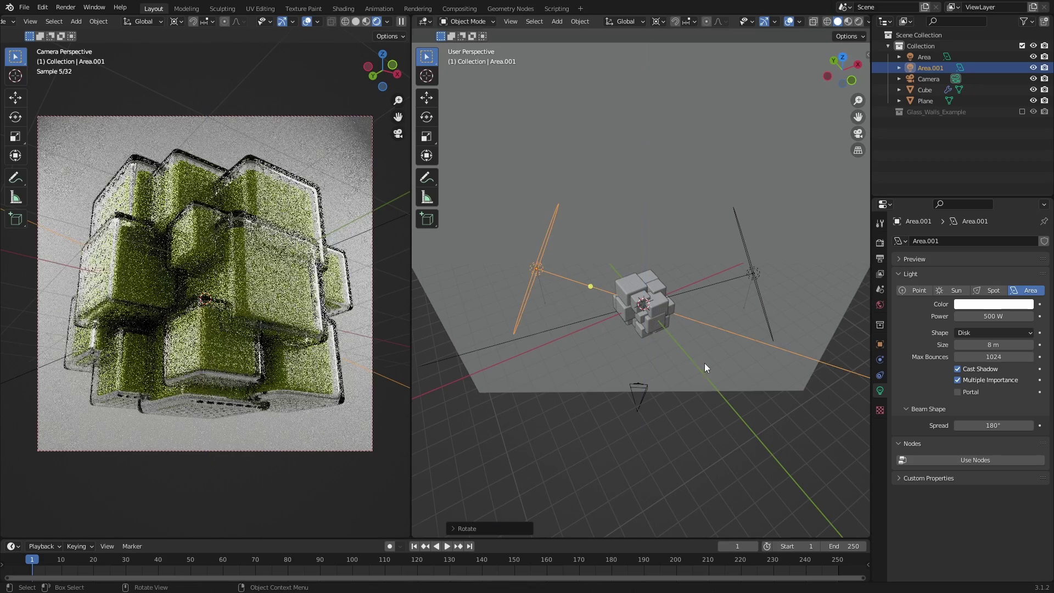
Step: Set the duplicated area light's power to 200 W
middle_click_drag(519, 259, 709, 310)
left_click(966, 316)
type("200")
key("Return")
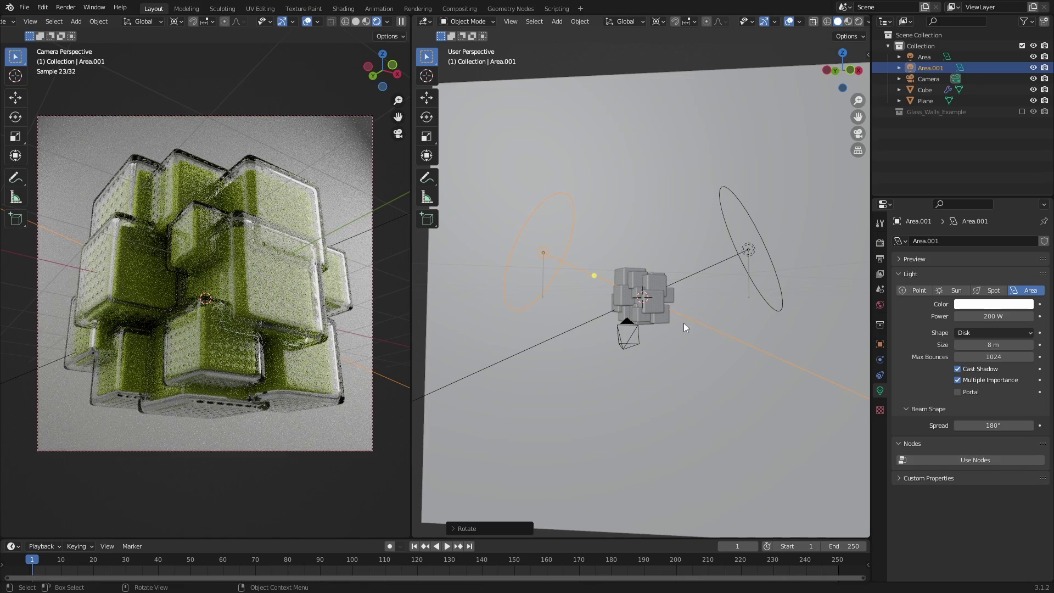
Step: Duplicate the 200 W light in place and reset the copy's location and rotation to 0 on all axes
middle_click_drag(683, 322, 627, 258)
key("shift+d")
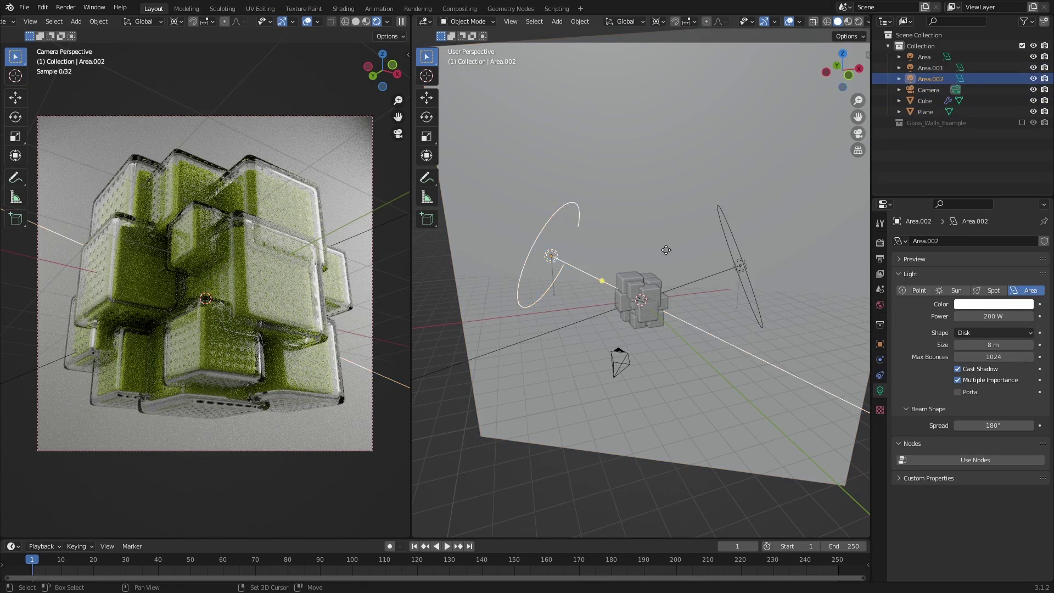
key("Escape")
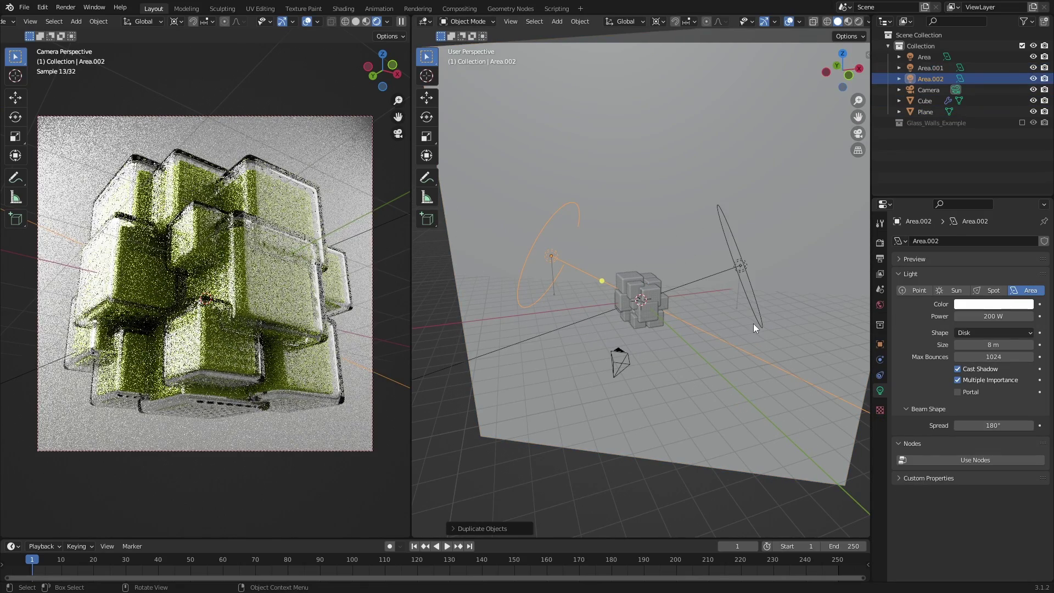
key("n")
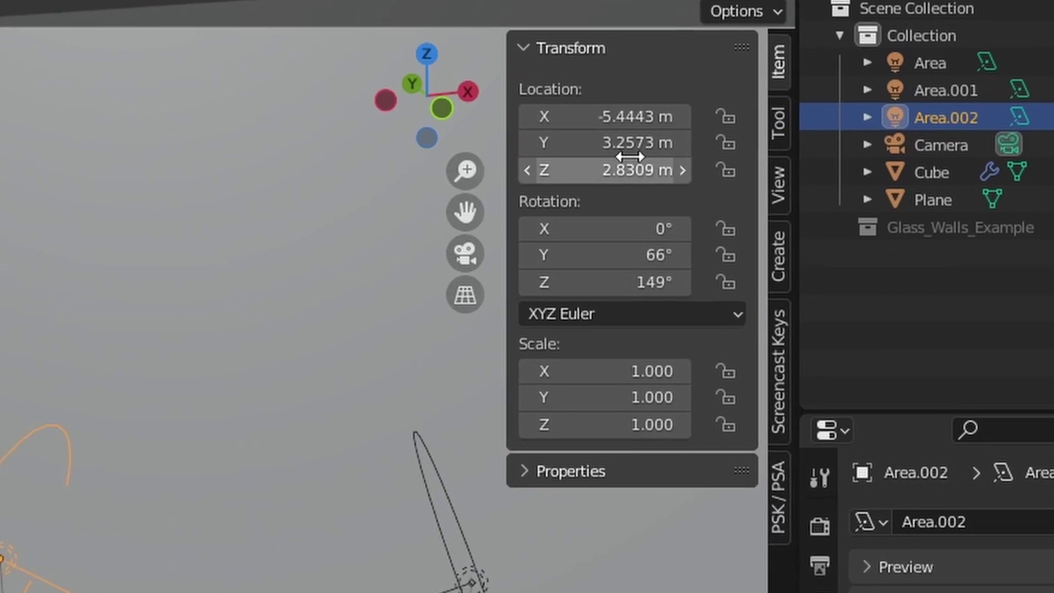
left_click_drag(640, 116, 639, 170)
type("0")
key("Return")
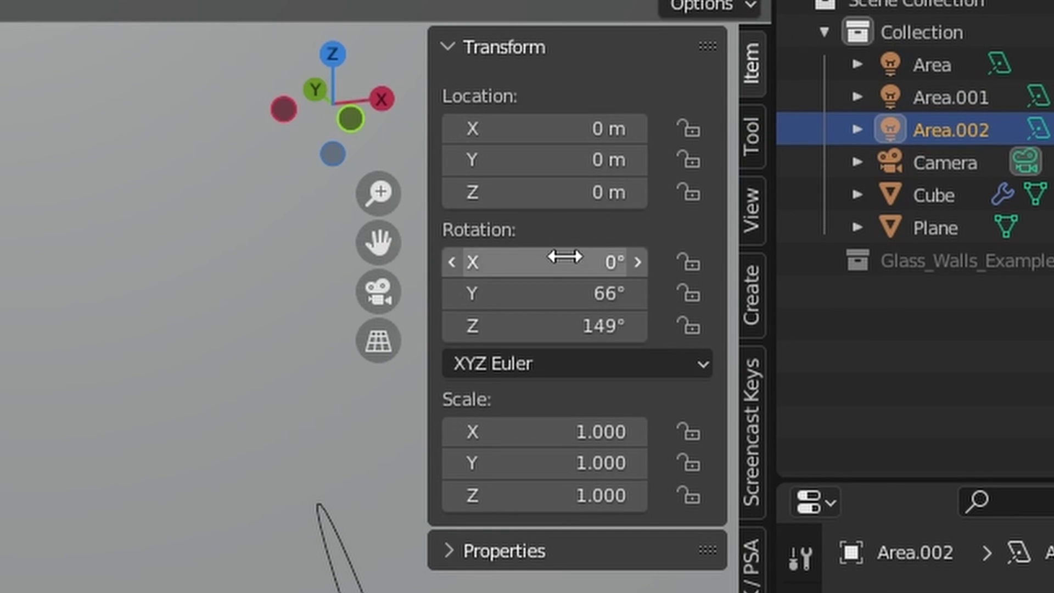
left_click_drag(571, 262, 570, 325)
key("Return")
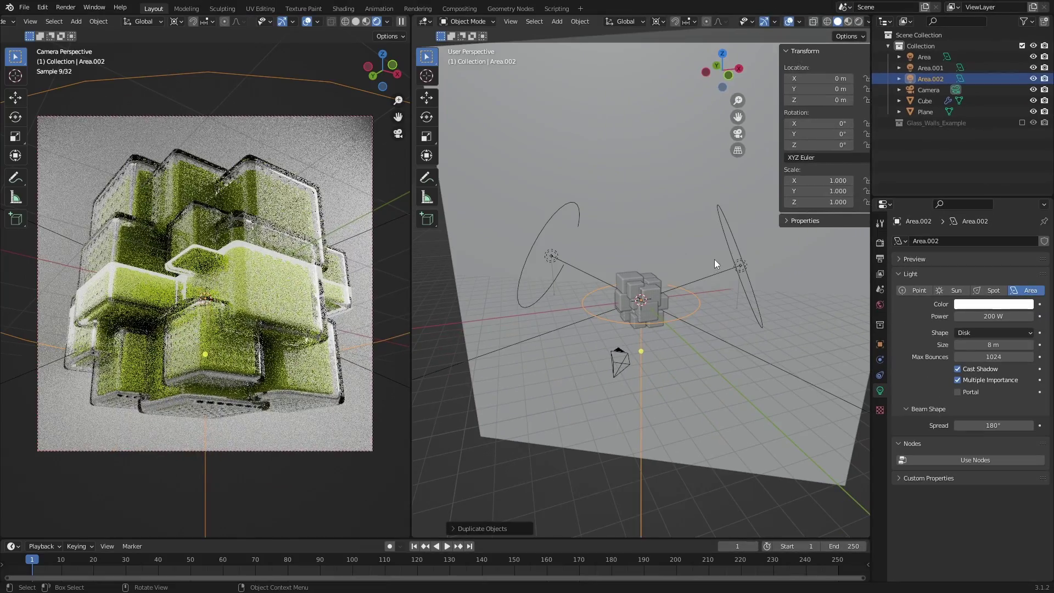
key("n")
Step: Raise the third area light about 8 m along Z above the cluster and save the file
key("g")
key("z")
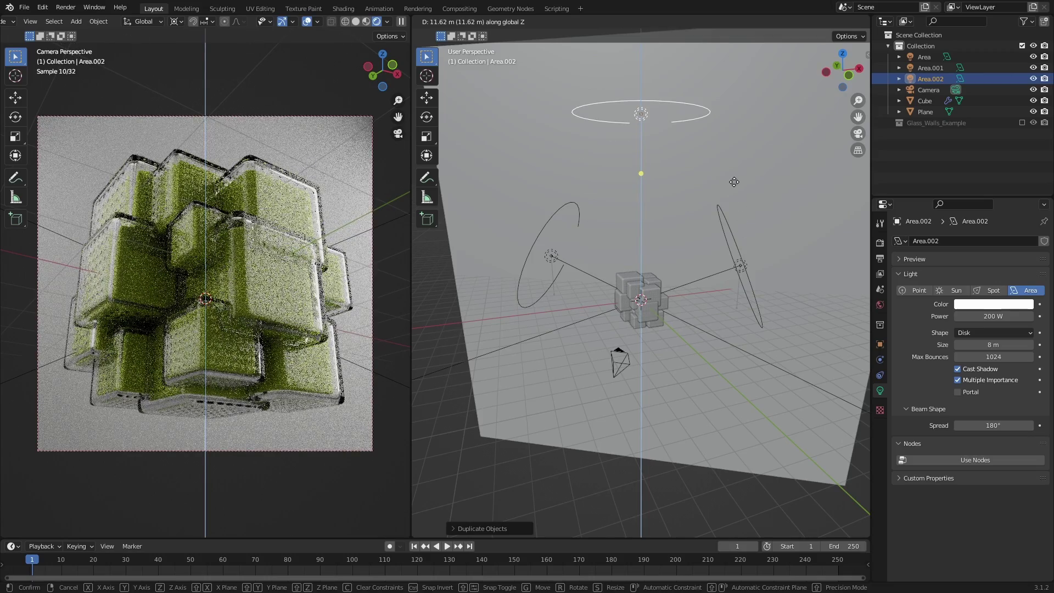
left_click(728, 246)
key("ctrl+s")
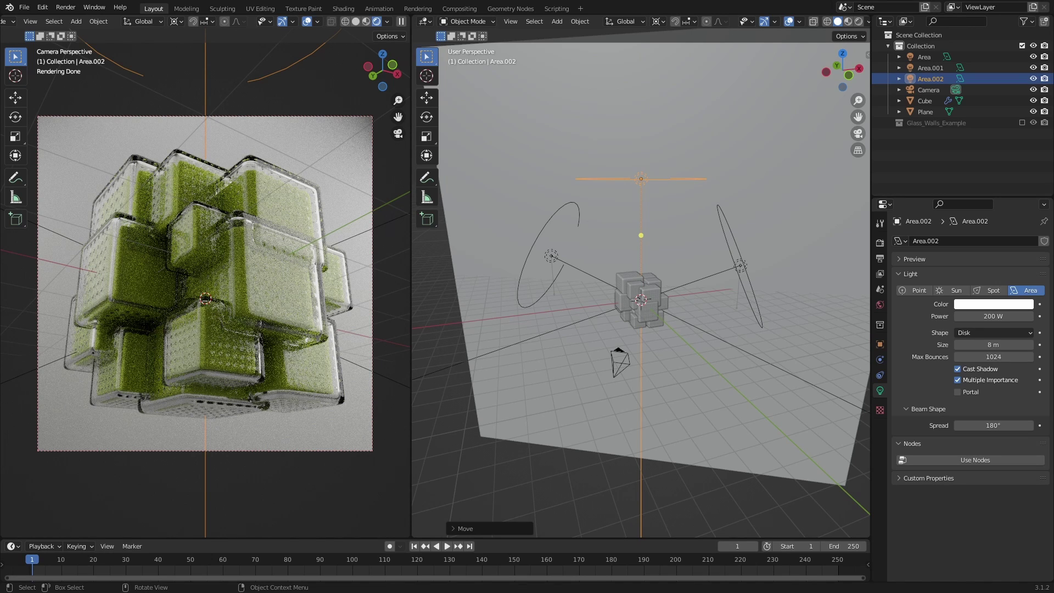
Step: Set the maximum render samples to 1000 in the Cycles settings
left_click(881, 242)
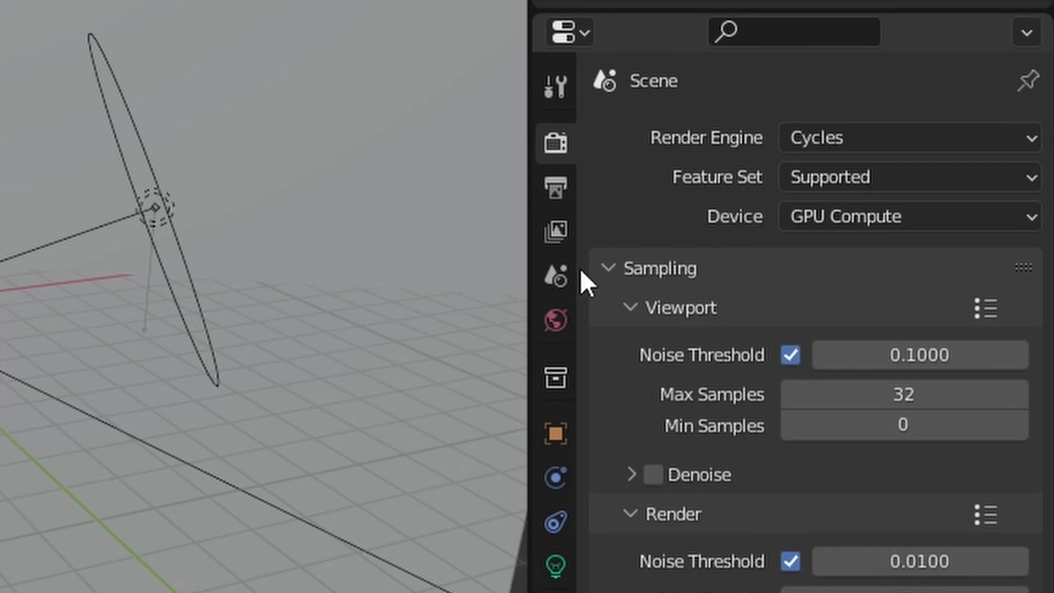
scroll(730, 582, "down", 5)
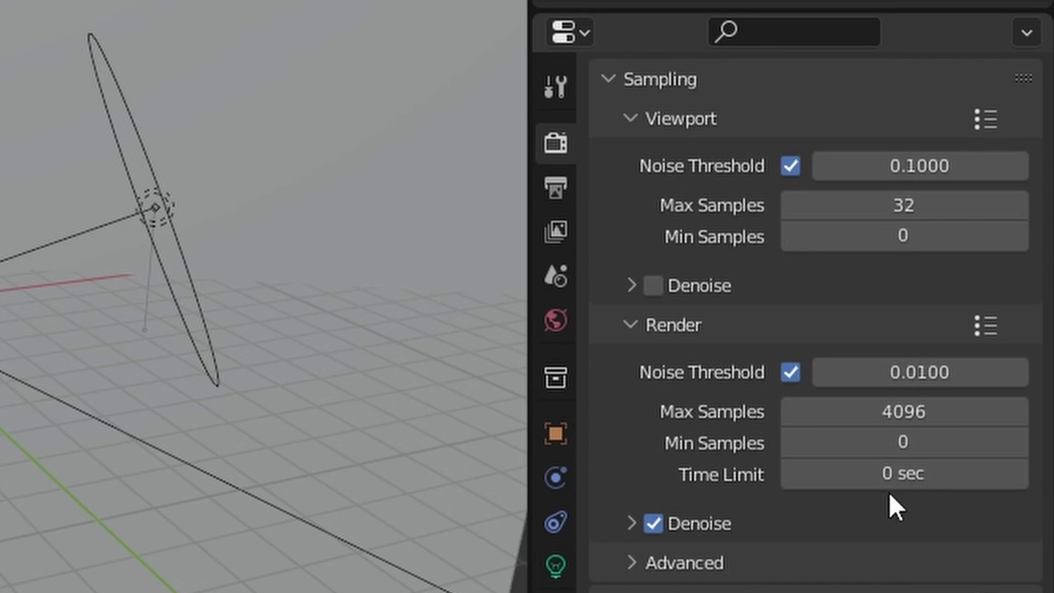
left_click(935, 412)
type("1000")
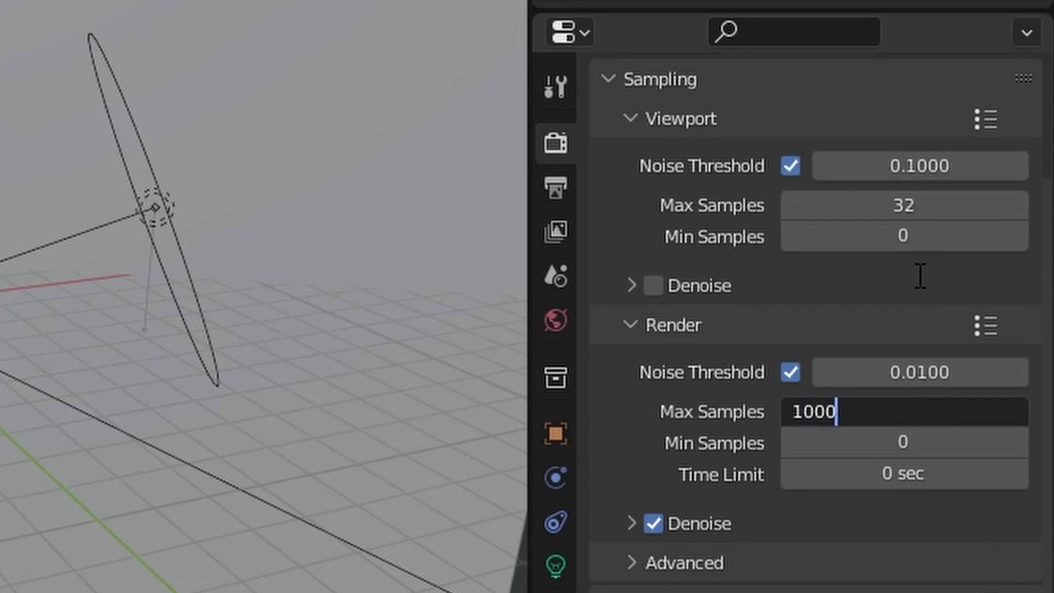
key("Return")
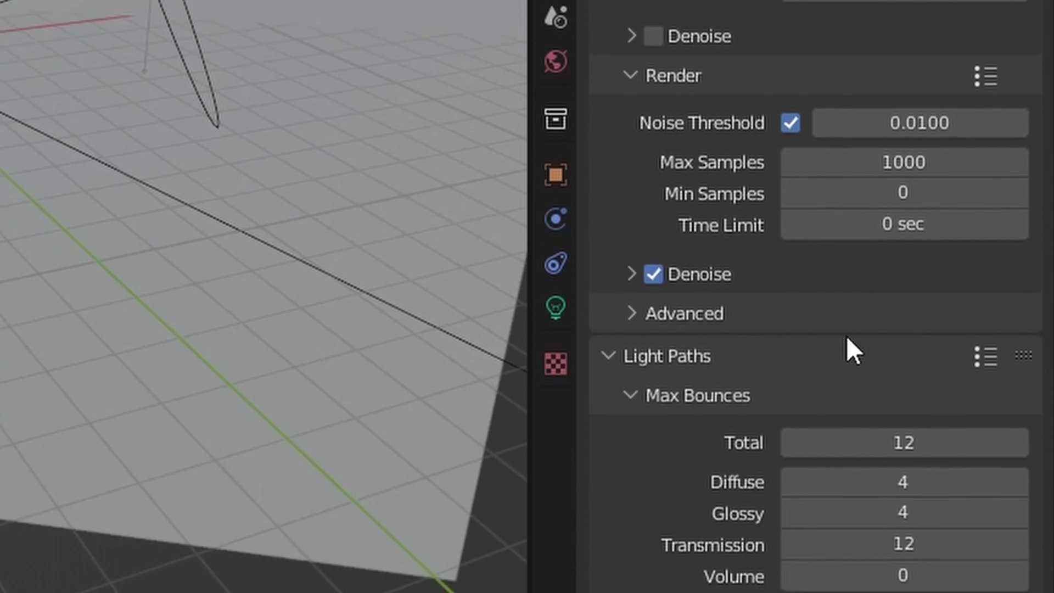
Step: Set the total, transmission and transparent max bounces to 24 each, and render the image
scroll(847, 336, "down", 2)
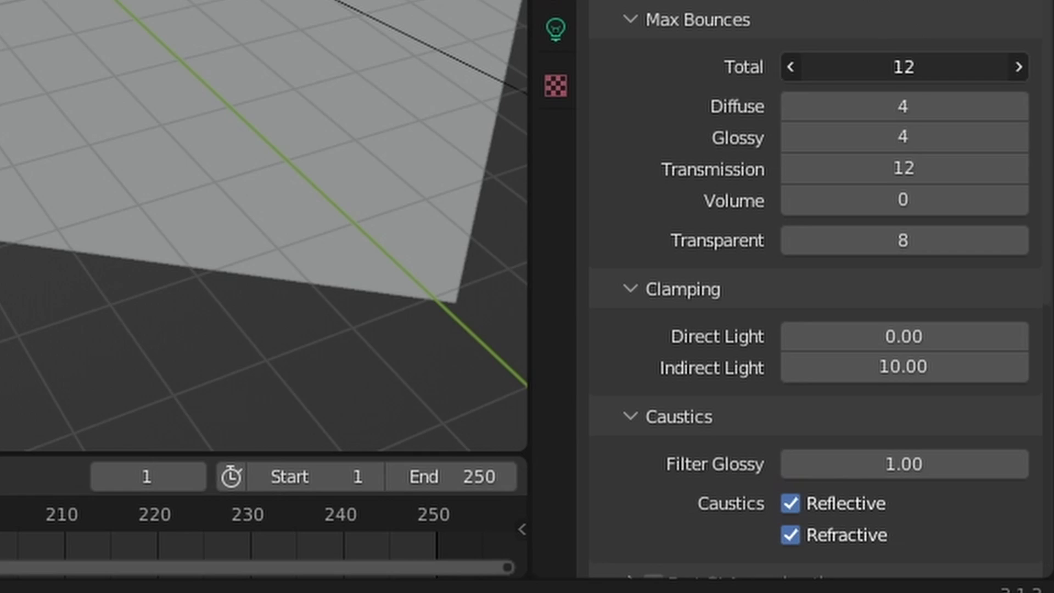
left_click(933, 68)
type("24")
key("Return")
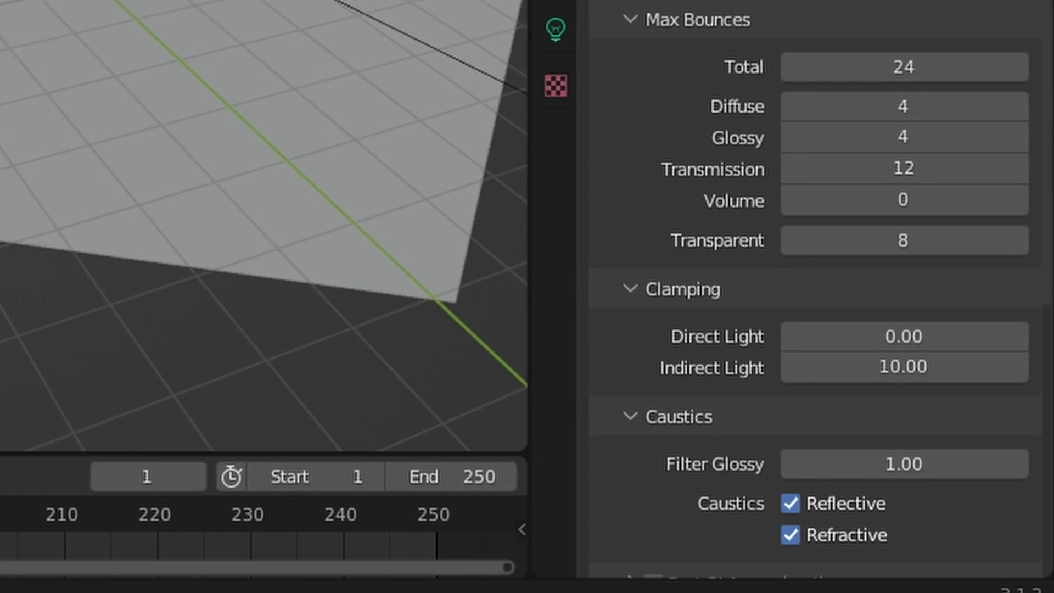
left_click(906, 167)
type("24")
key("Return")
left_click(974, 241)
type("24")
key("Return")
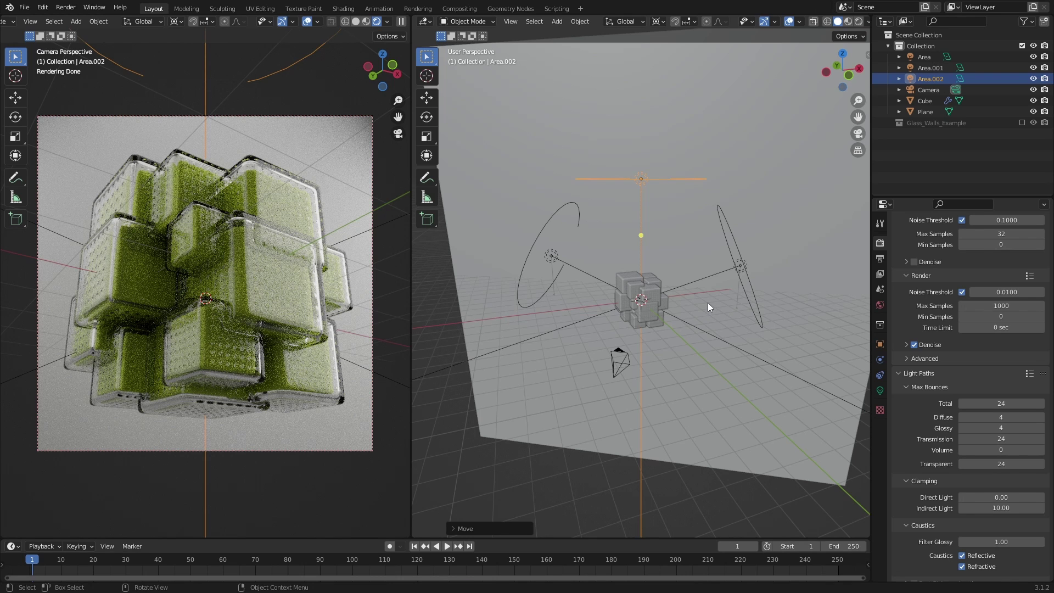
key("F12")
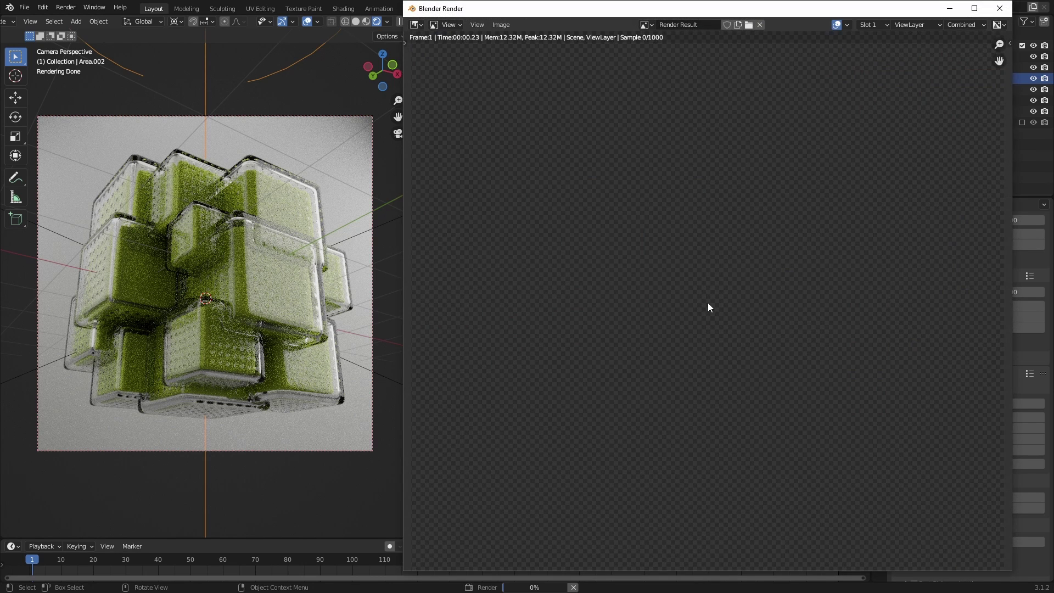